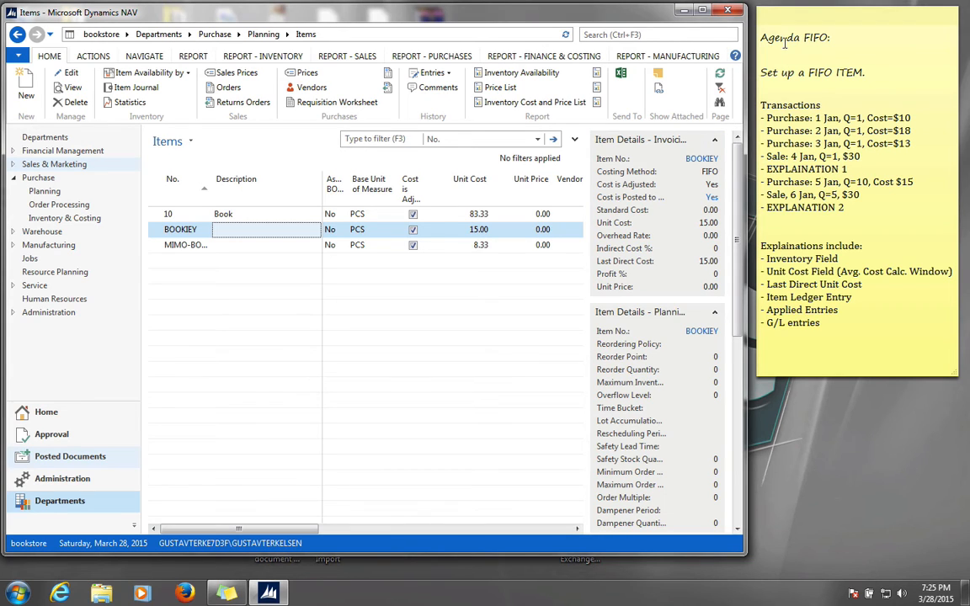
{"action": "left_click", "coordinate": [867, 73]}
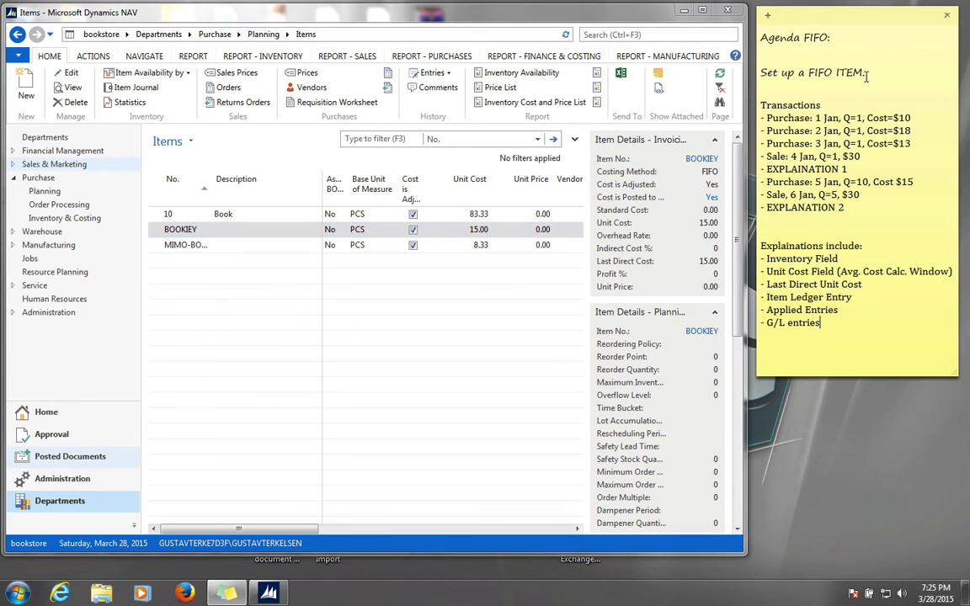
{"action": "left_click_drag", "start_coordinate": [868, 73], "coordinate": [761, 71]}
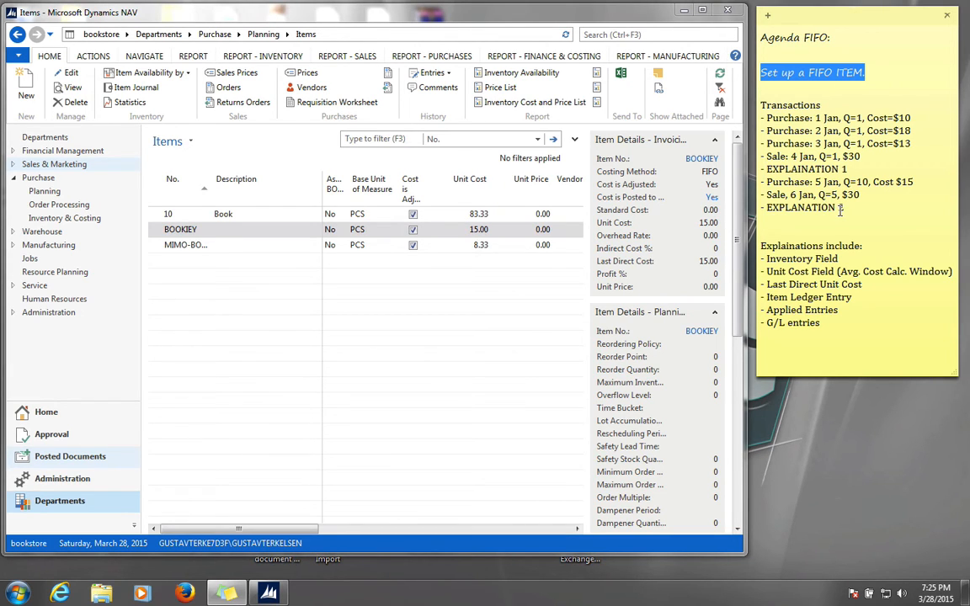
{"action": "left_click", "coordinate": [802, 259]}
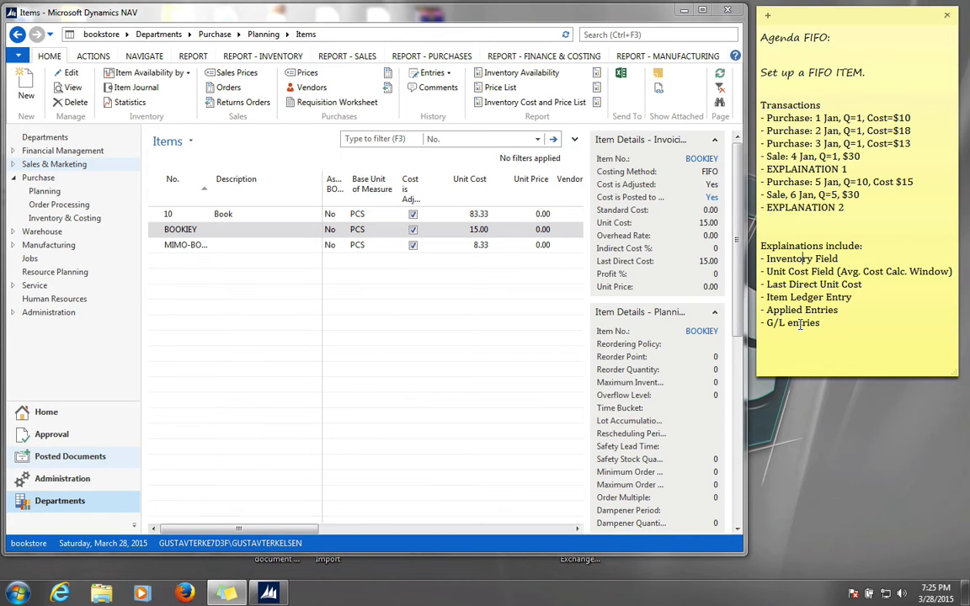
{"action": "left_click", "coordinate": [554, 24]}
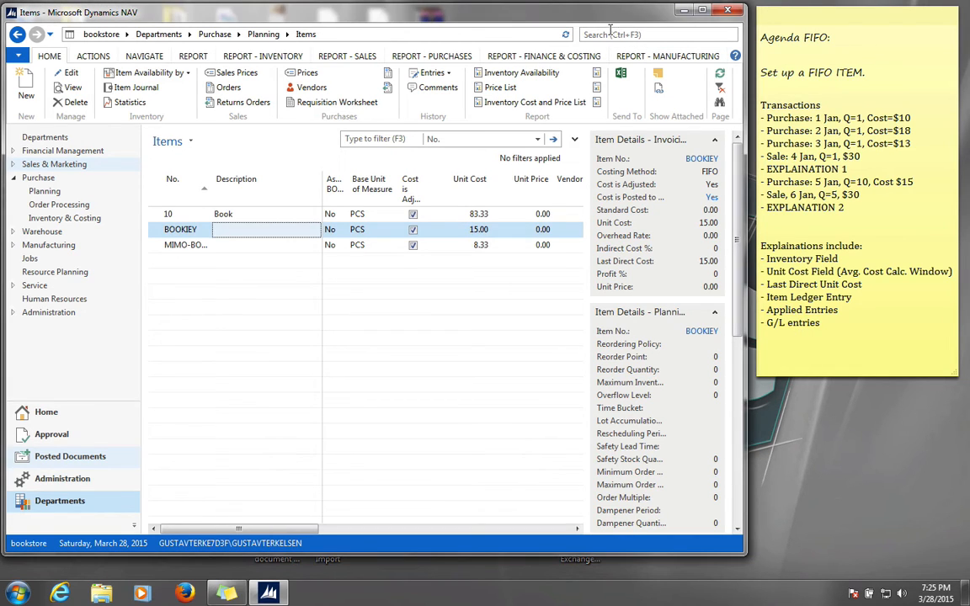
Step: Create a new item numbered MAG with PCS as its base unit of measure
{"action": "left_click", "coordinate": [26, 84]}
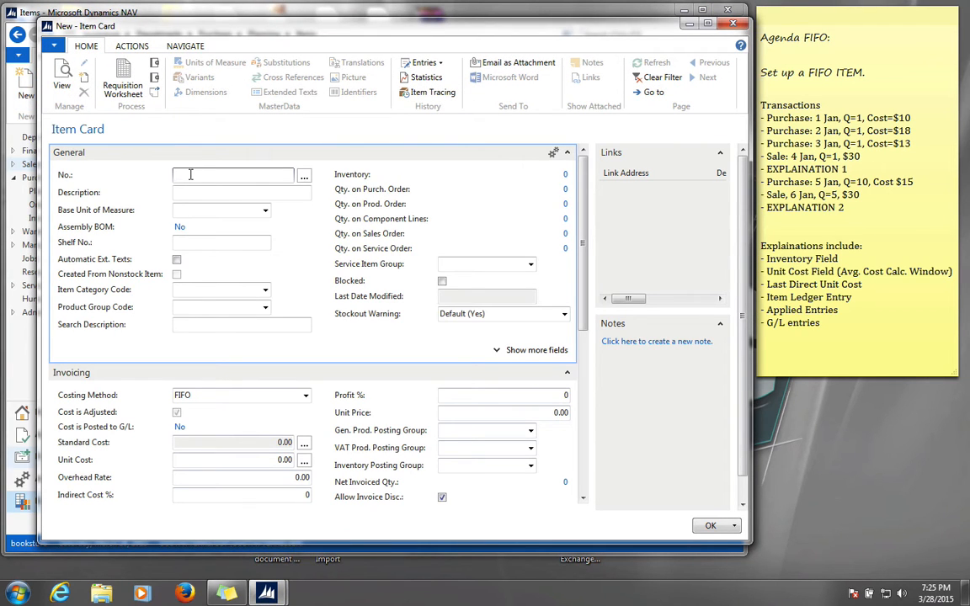
{"action": "type", "text": "mag"}
{"action": "key", "text": "Tab"}
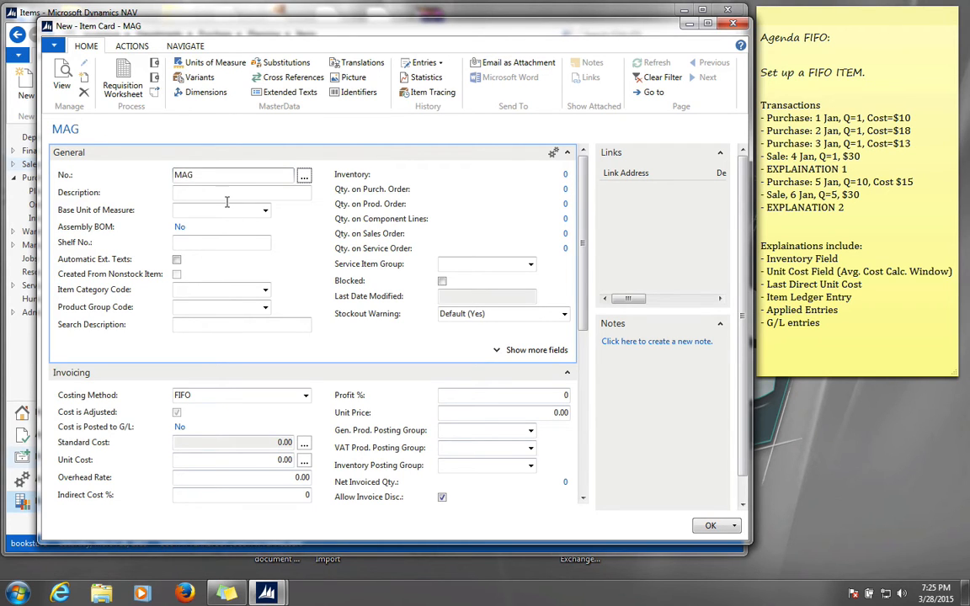
{"action": "left_click", "coordinate": [266, 210]}
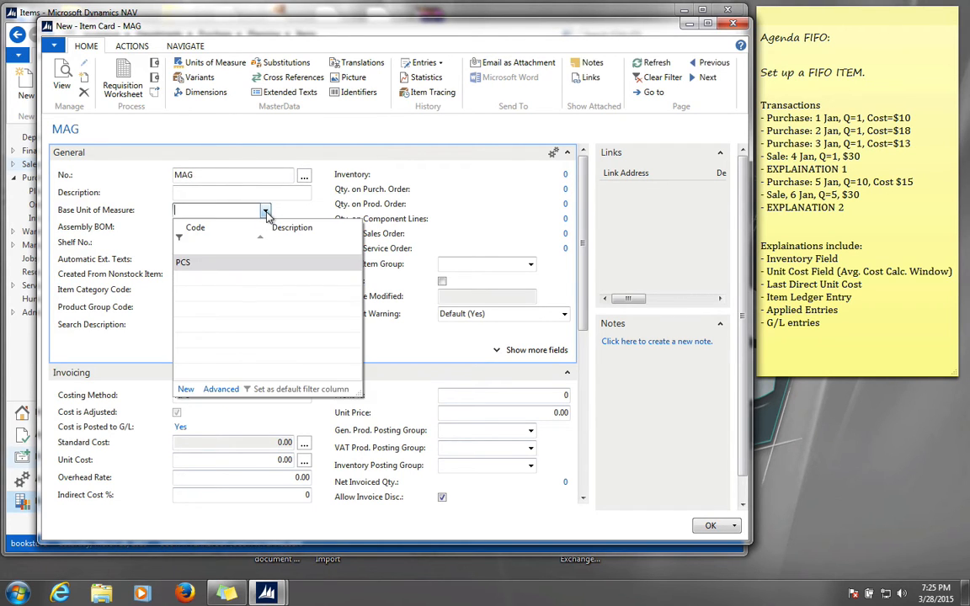
{"action": "left_click", "coordinate": [185, 264]}
{"action": "key", "text": "Tab"}
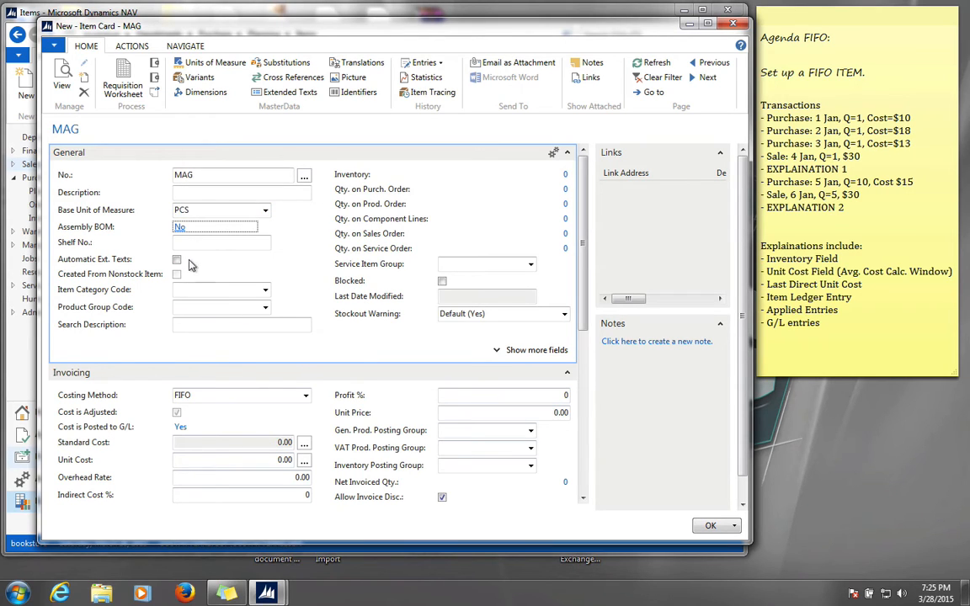
Step: Keep FIFO costing for the MAG item and set its general product posting group to BOOKS and VAT product posting group to NORMAL
{"action": "left_click", "coordinate": [253, 395]}
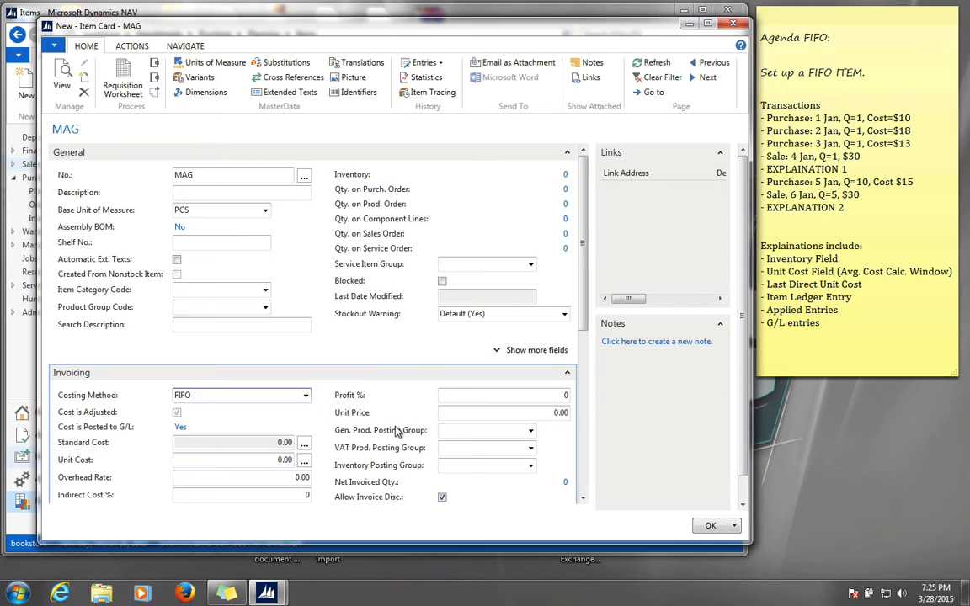
{"action": "scroll", "coordinate": [399, 433], "scroll_direction": "down", "scroll_amount": 2}
{"action": "scroll", "coordinate": [400, 433], "scroll_direction": "down", "scroll_amount": 1}
{"action": "left_click", "coordinate": [467, 350]}
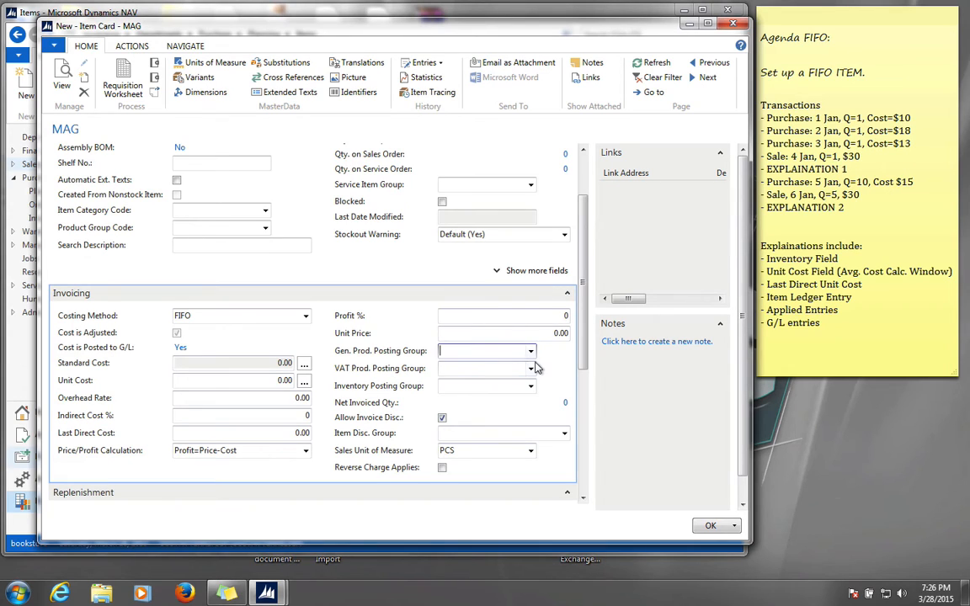
{"action": "left_click", "coordinate": [531, 351]}
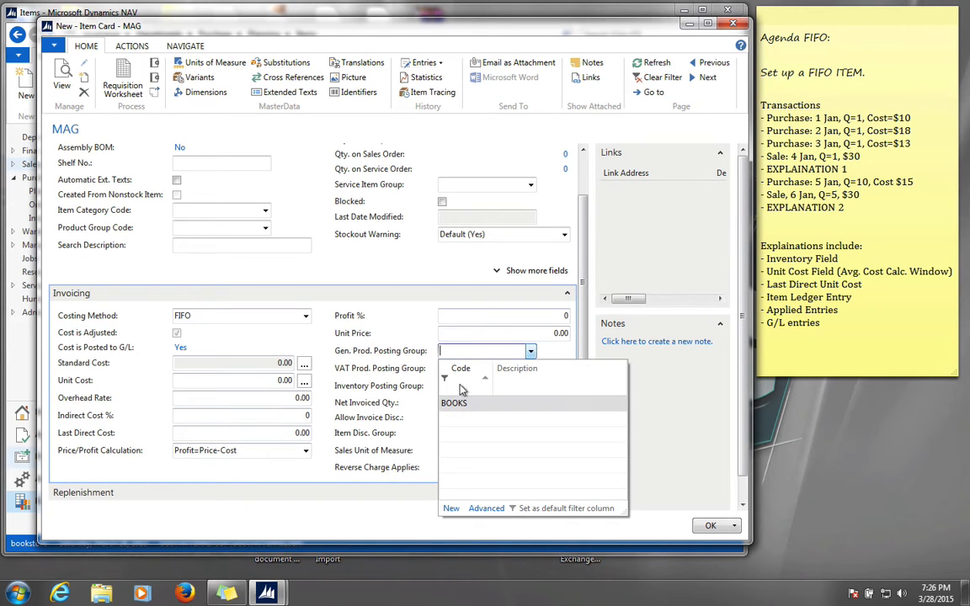
{"action": "left_click", "coordinate": [453, 404]}
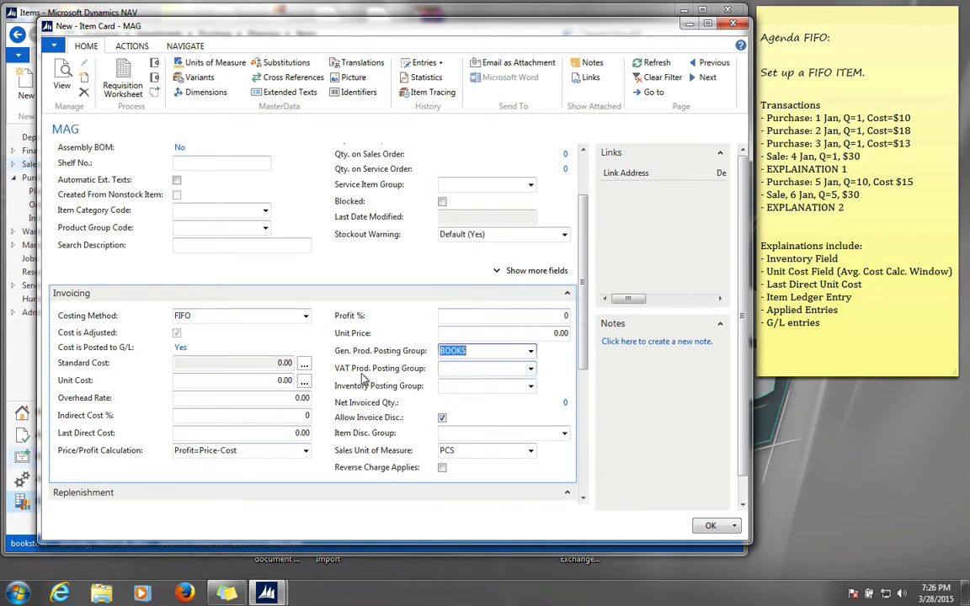
{"action": "left_click", "coordinate": [531, 369]}
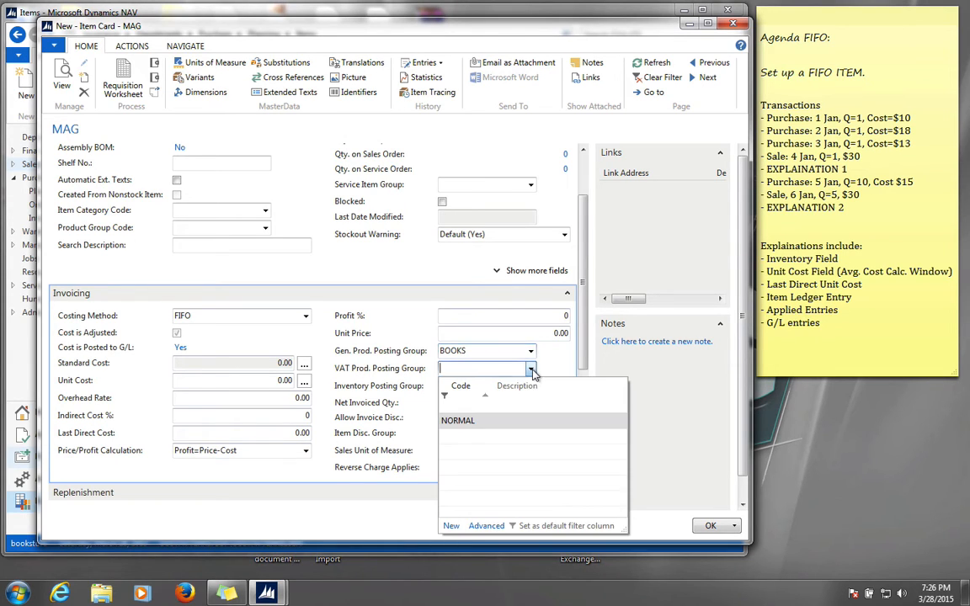
{"action": "left_click", "coordinate": [459, 420]}
Step: Set the inventory posting group to BOOKS, disallow invoice discounts, and close the MAG item card
{"action": "left_click", "coordinate": [489, 386]}
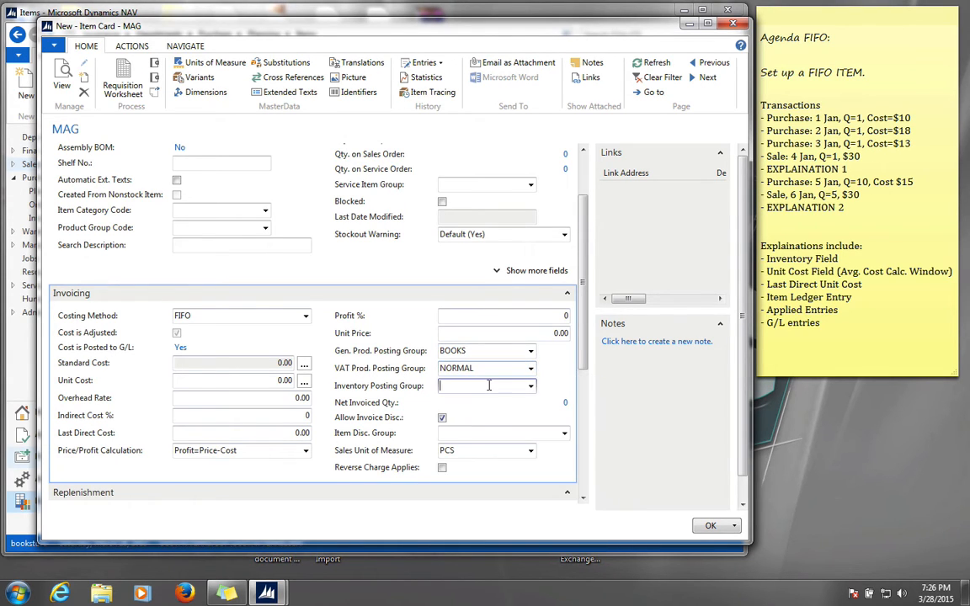
{"action": "left_click", "coordinate": [531, 385]}
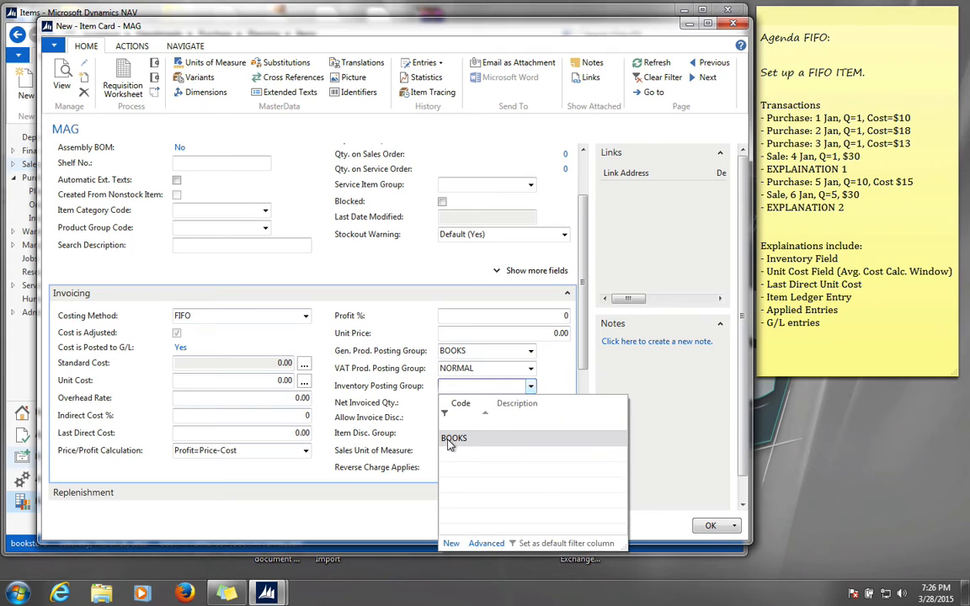
{"action": "left_click", "coordinate": [453, 444]}
{"action": "left_click", "coordinate": [442, 418]}
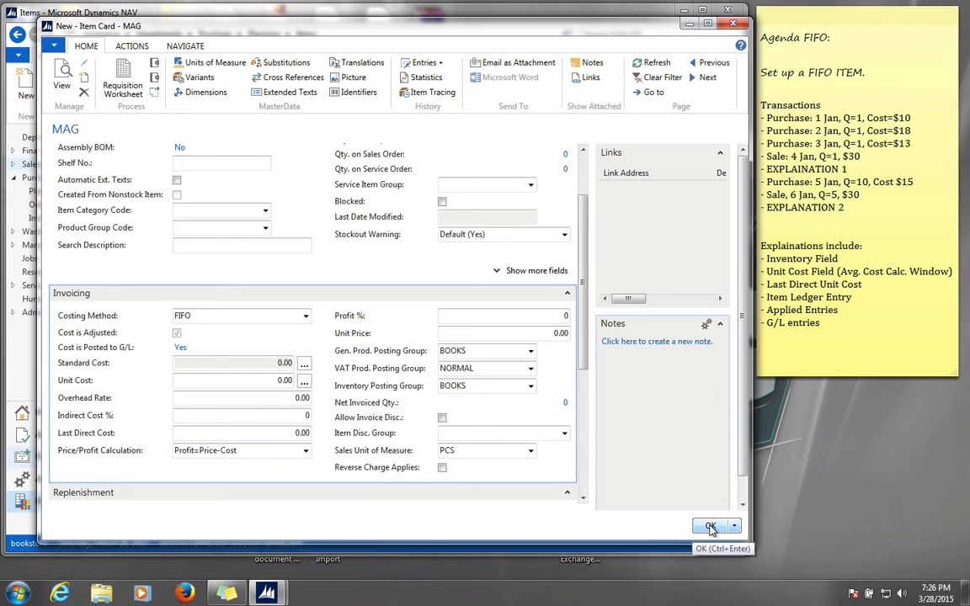
{"action": "left_click", "coordinate": [711, 527]}
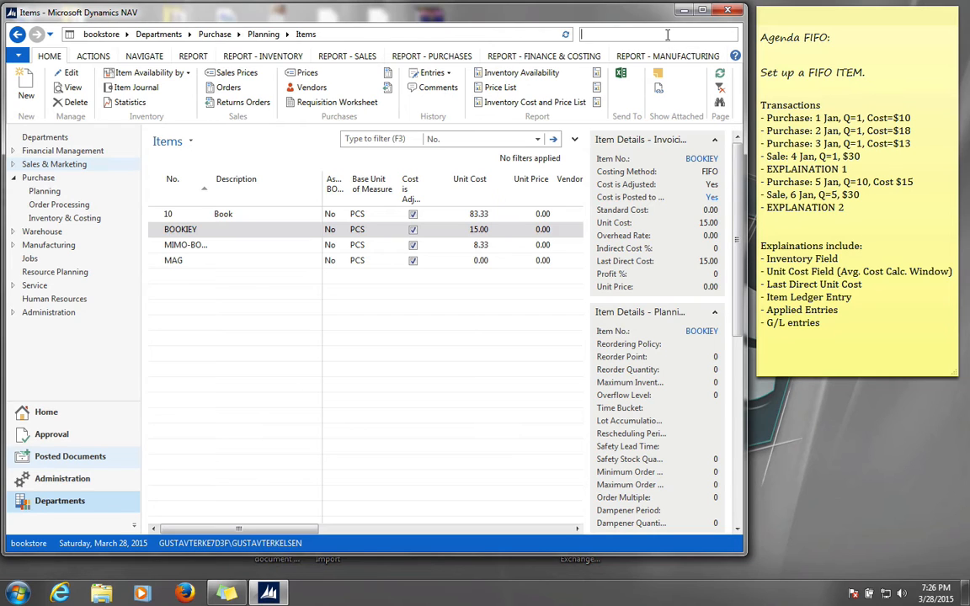
Step: Search for "pur inv" and open the Purchase Invoices list on the home area
{"action": "type", "text": "p"}
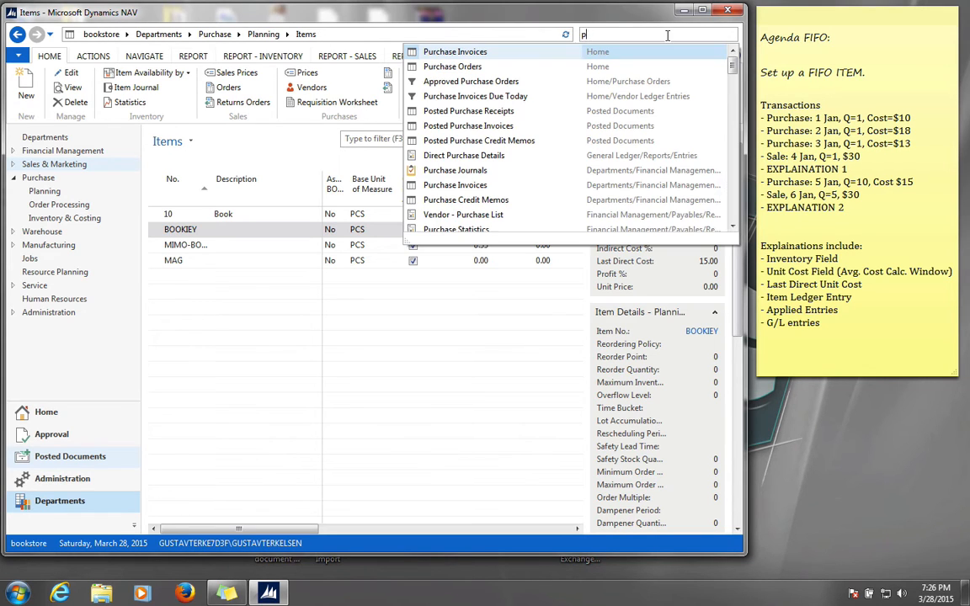
{"action": "type", "text": "ov"}
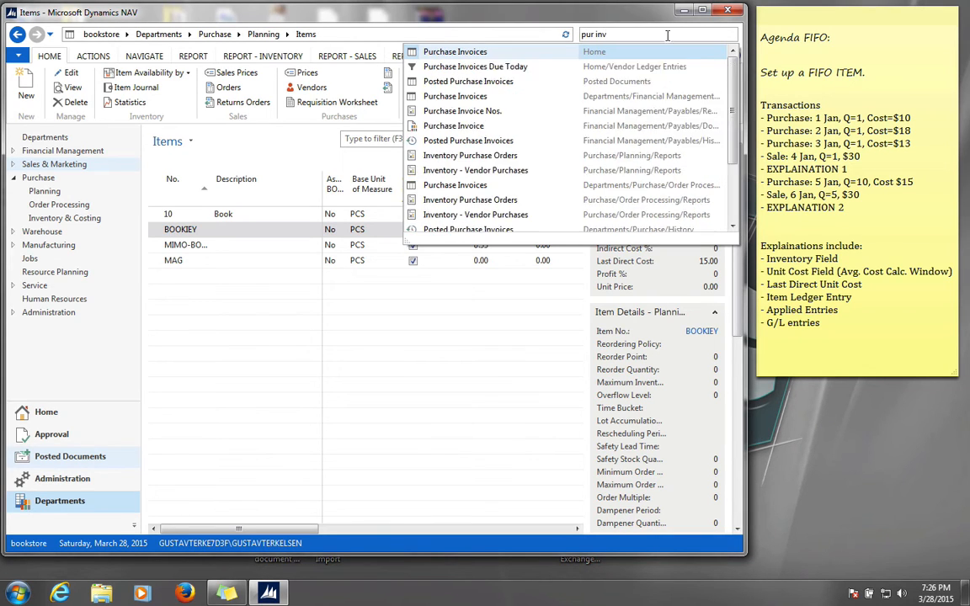
{"action": "left_click", "coordinate": [446, 52]}
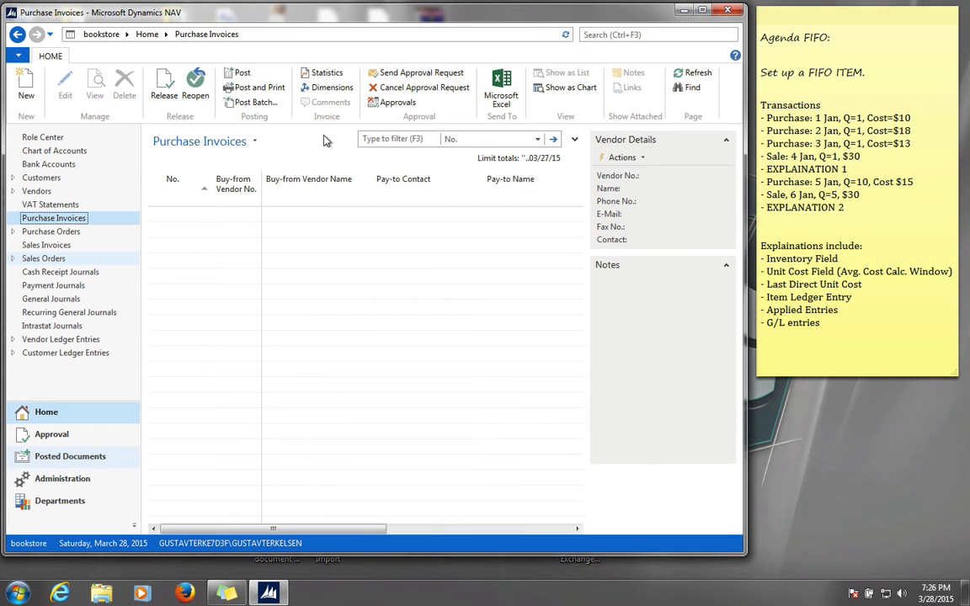
Step: Create a new purchase invoice with its own document number and Domestic Vendor as the buy-from vendor
{"action": "left_click", "coordinate": [26, 81]}
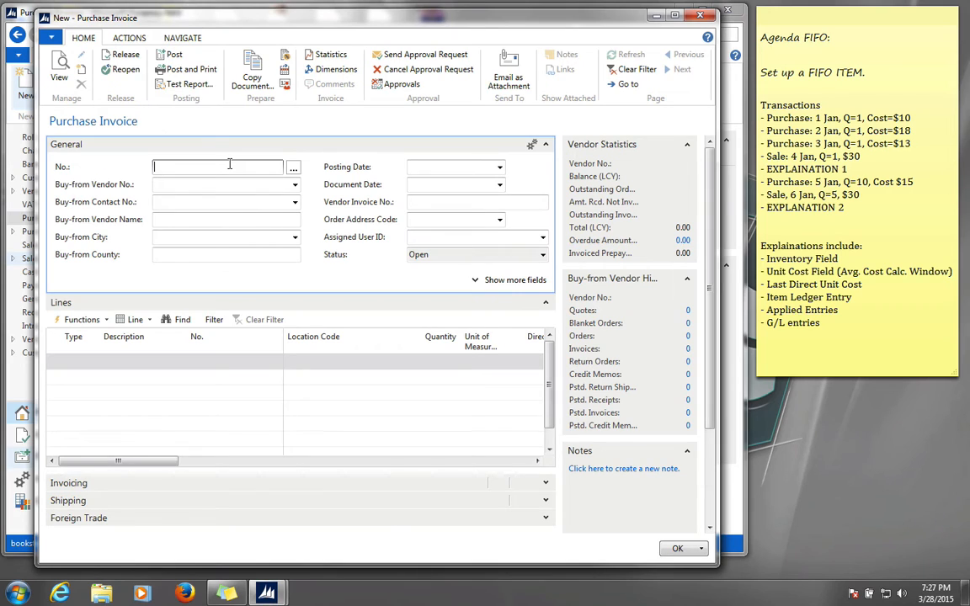
{"action": "type", "text": "08fh"}
{"action": "left_click", "coordinate": [205, 186]}
{"action": "type", "text": "100"}
{"action": "key", "text": "Tab"}
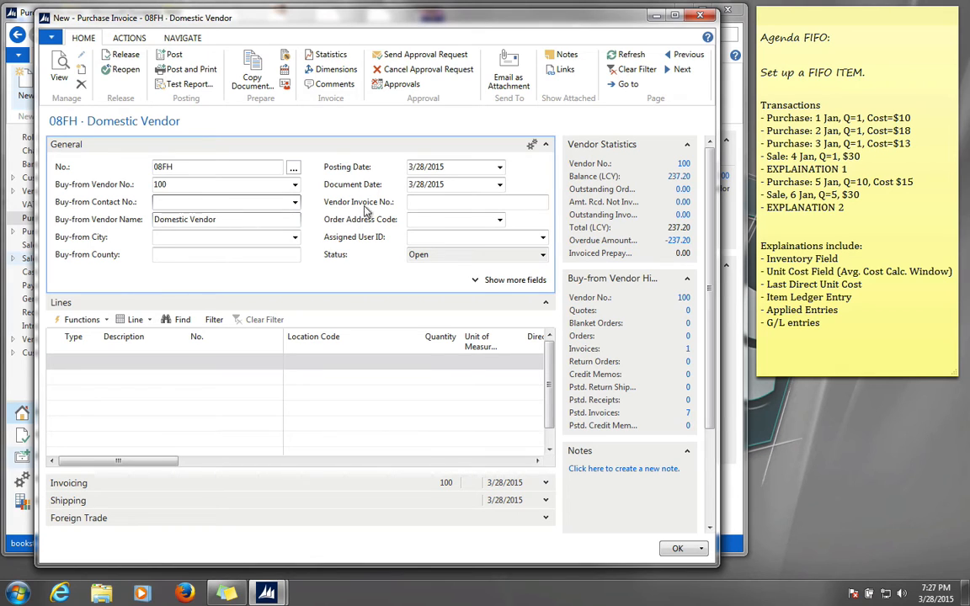
Step: Set the invoice's posting date to 1/1/2015 and enter the vendor invoice number
{"action": "left_click", "coordinate": [434, 167]}
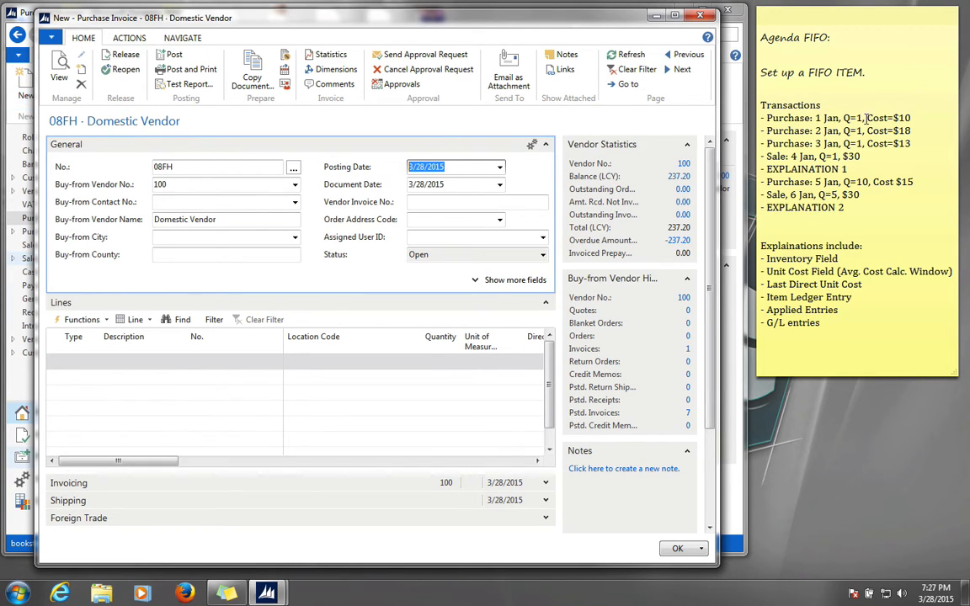
{"action": "left_click", "coordinate": [501, 169]}
{"action": "left_click", "coordinate": [415, 190]}
{"action": "left_click", "coordinate": [416, 189]}
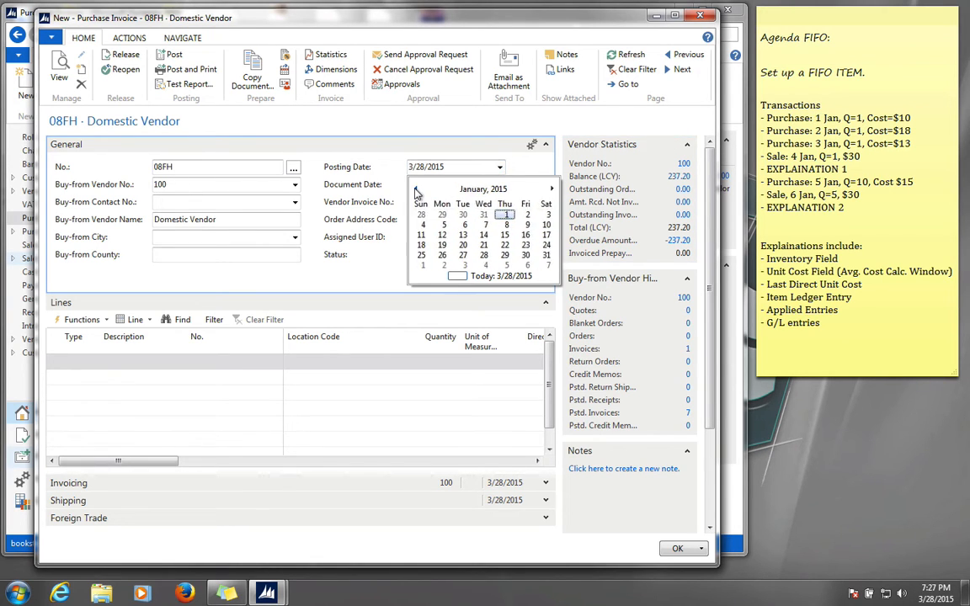
{"action": "left_click", "coordinate": [504, 215]}
{"action": "key", "text": "Tab"}
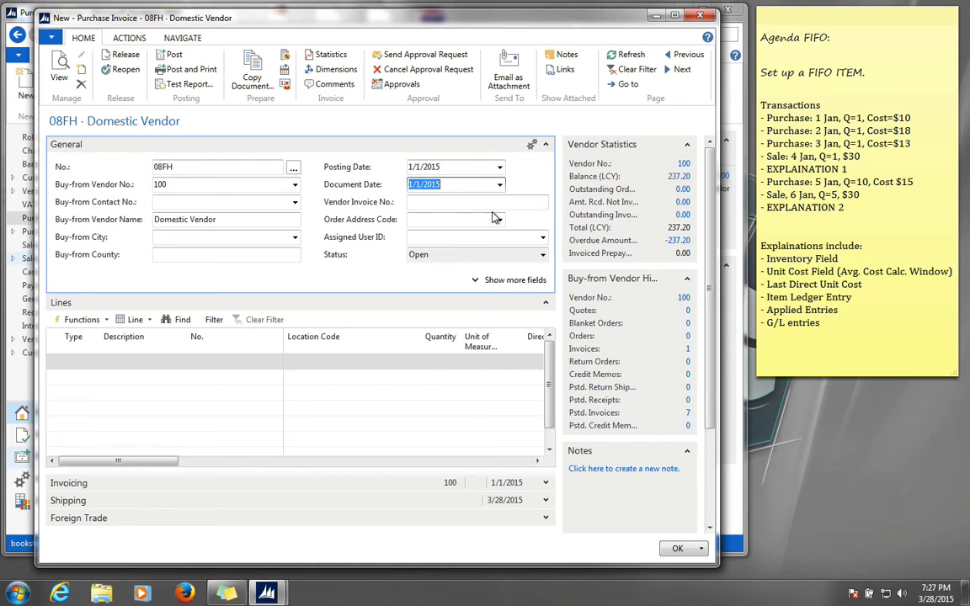
{"action": "left_click", "coordinate": [422, 202]}
{"action": "type", "text": "f298h"}
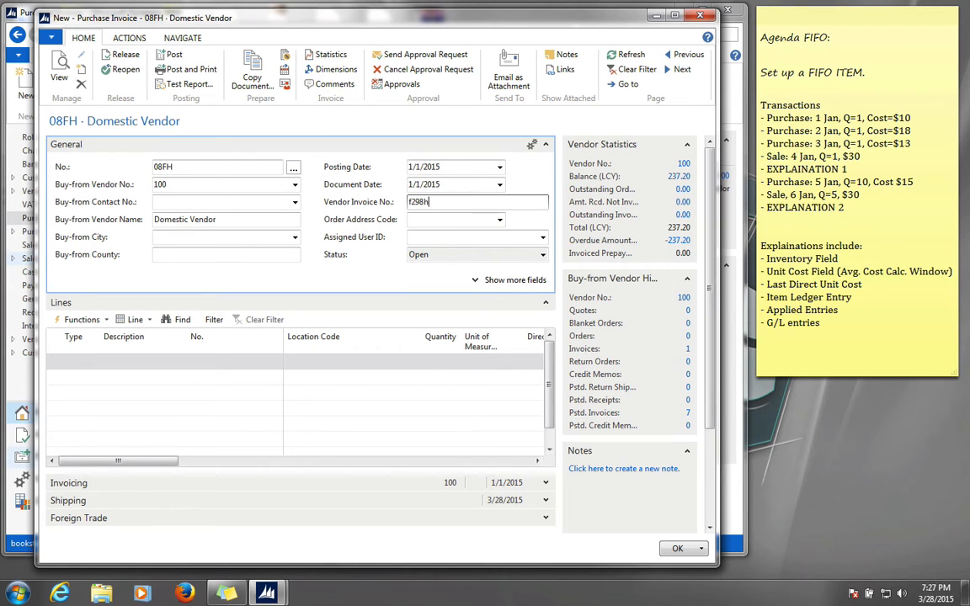
{"action": "left_click", "coordinate": [433, 220]}
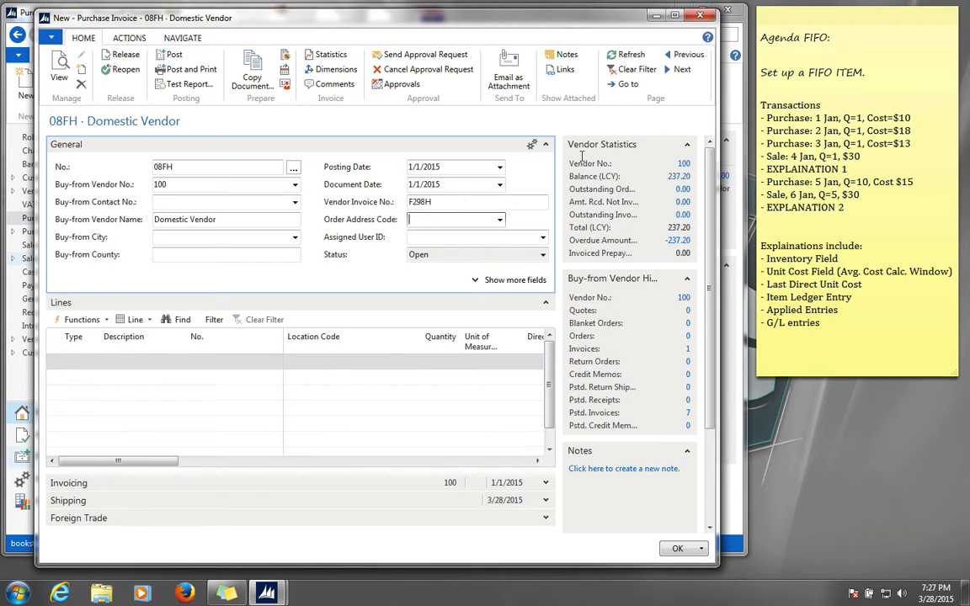
Step: Add an invoice line for item MAG with quantity 1 and a direct unit cost of 10
{"action": "left_click", "coordinate": [70, 362]}
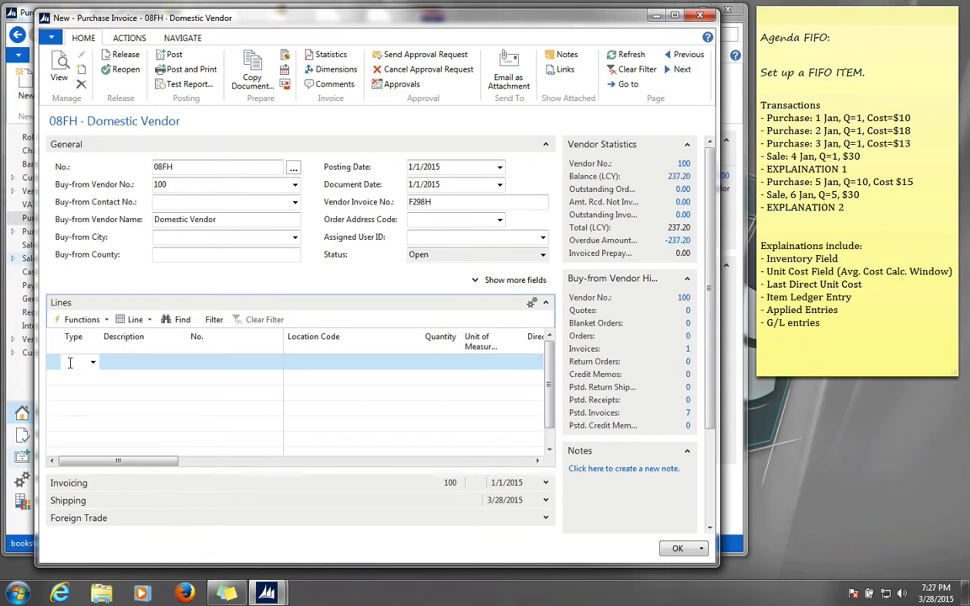
{"action": "type", "text": "item"}
{"action": "key", "text": "Tab"}
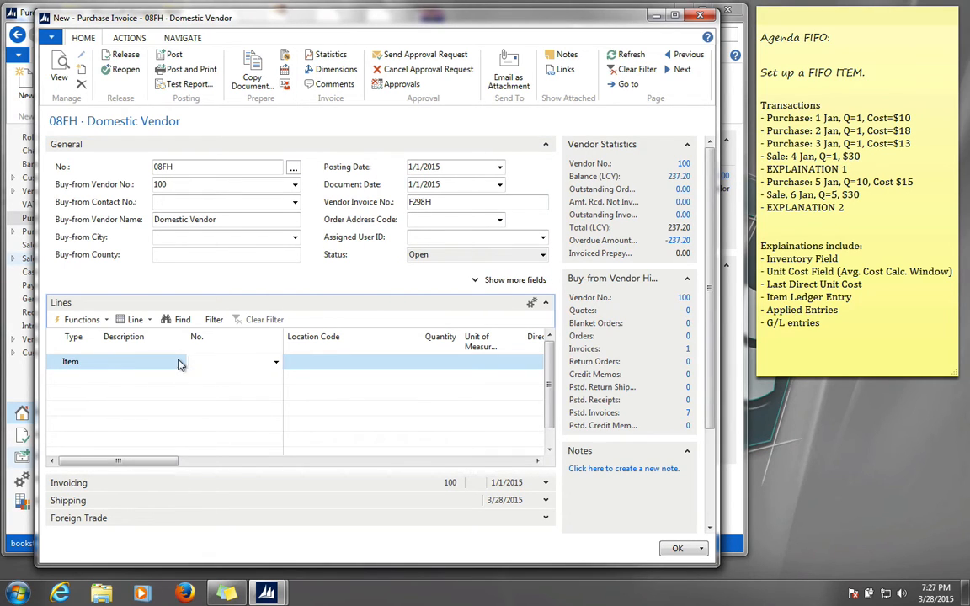
{"action": "type", "text": "mag"}
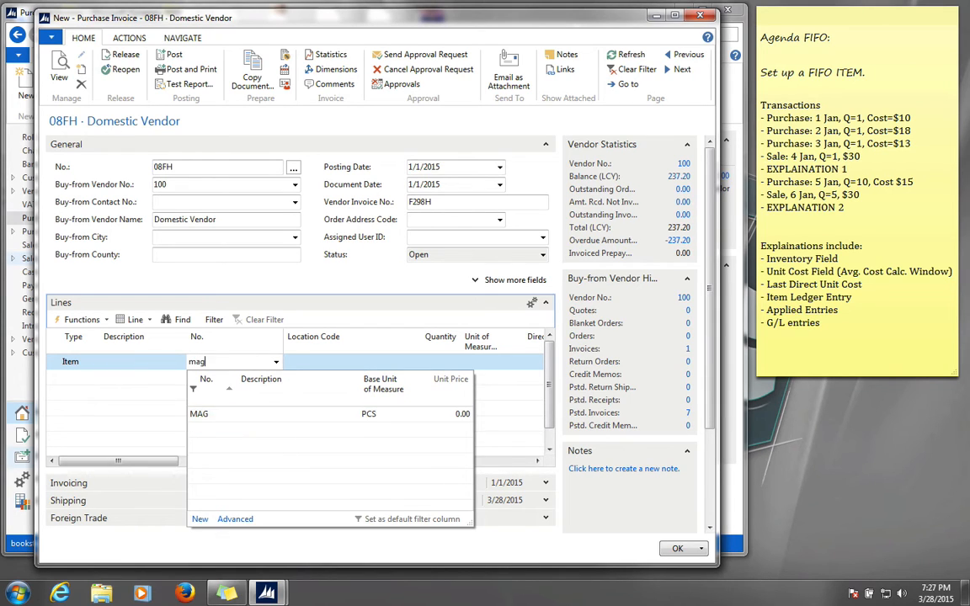
{"action": "key", "text": "Tab"}
{"action": "key", "text": "Tab"}
{"action": "type", "text": "1"}
{"action": "key", "text": "Tab"}
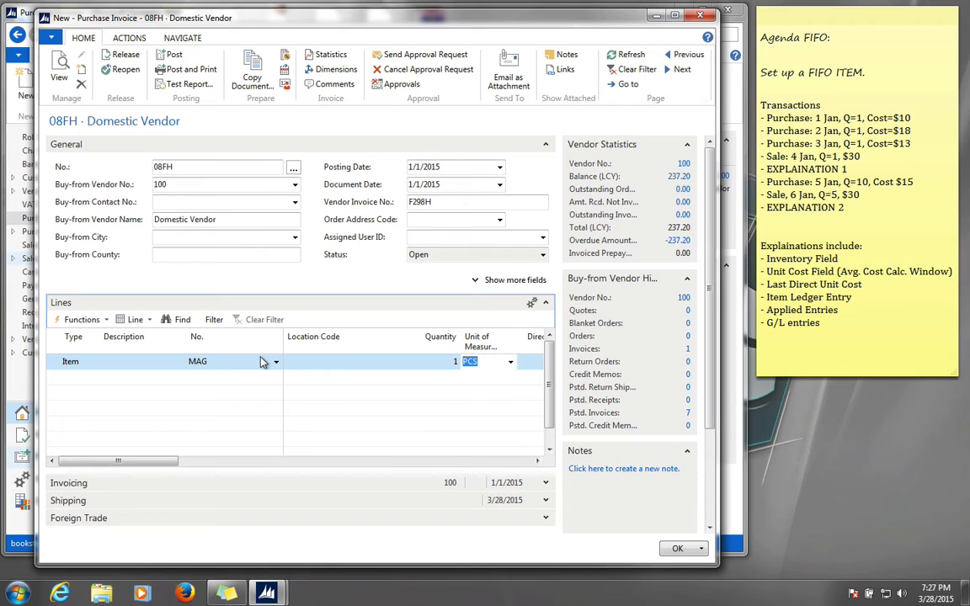
{"action": "key", "text": "Tab"}
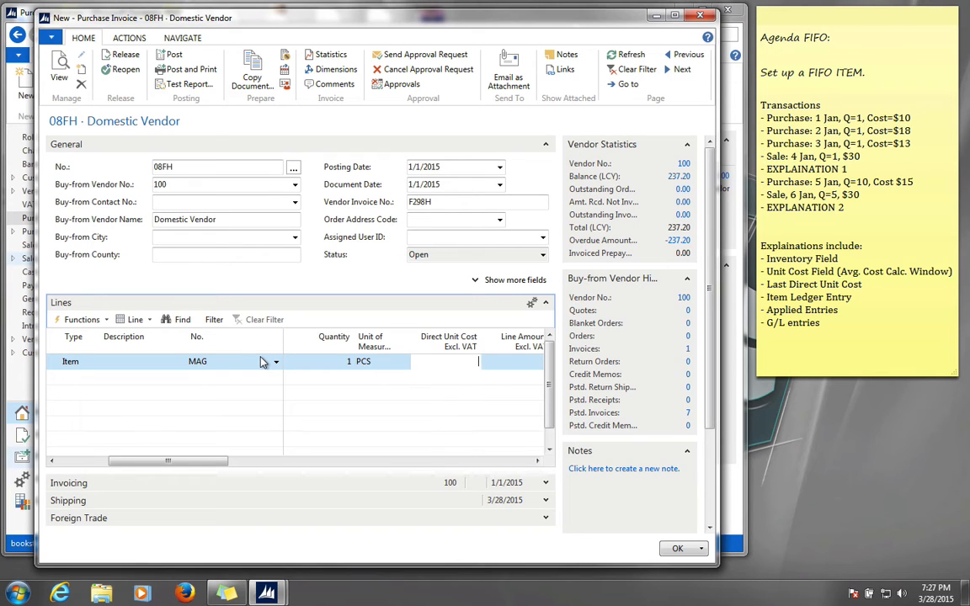
{"action": "type", "text": "10"}
{"action": "key", "text": "Tab"}
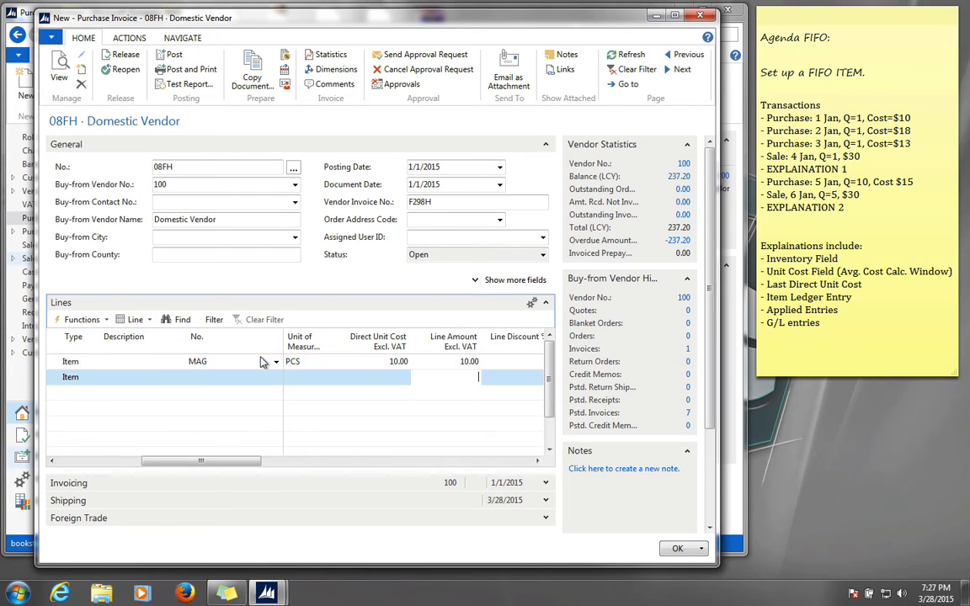
Step: Post the 1/1/2015 purchase invoice for item MAG, accepting the posting date that differs from the work date
{"action": "left_click", "coordinate": [167, 57]}
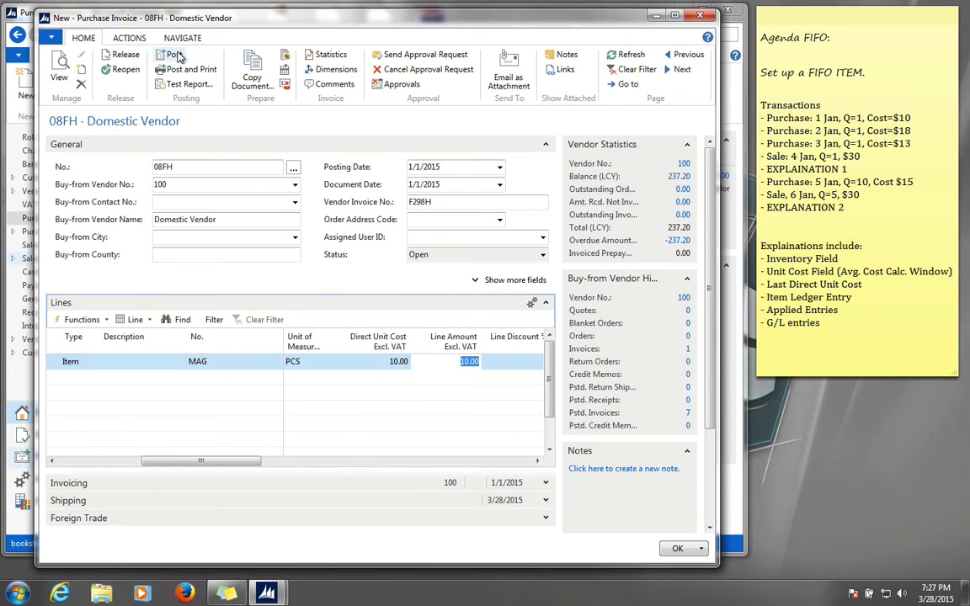
{"action": "left_click", "coordinate": [384, 313]}
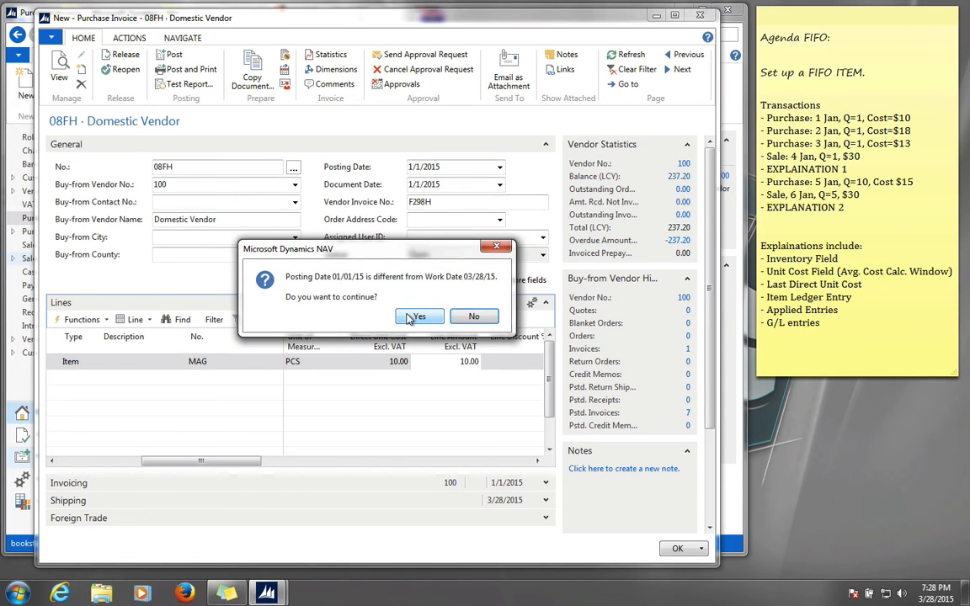
{"action": "left_click", "coordinate": [415, 316]}
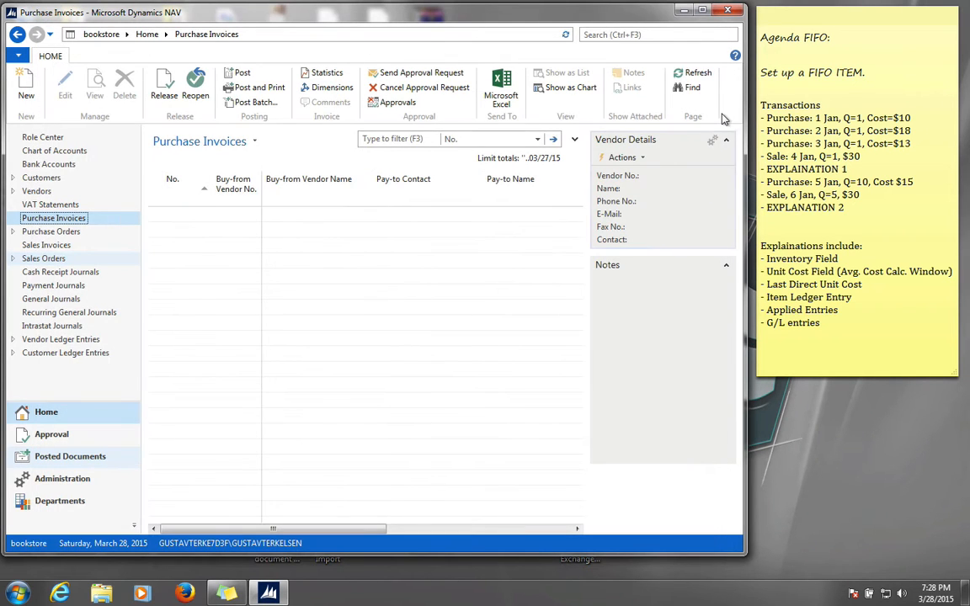
Step: Create another purchase invoice with its own document number and Domestic Vendor (100) as the buy-from vendor
{"action": "left_click", "coordinate": [656, 34]}
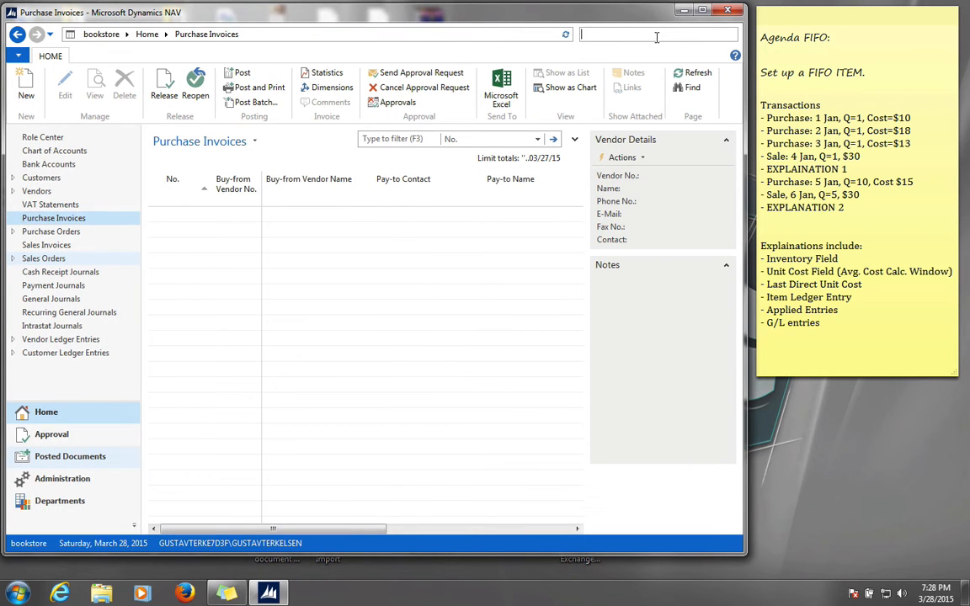
{"action": "left_click", "coordinate": [19, 95]}
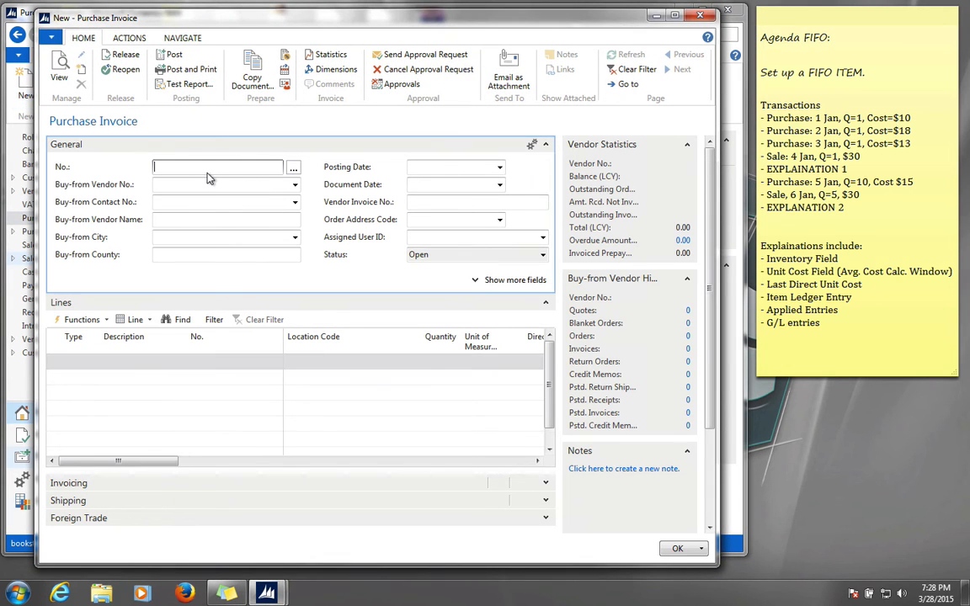
{"action": "type", "text": "wigfuhw"}
{"action": "key", "text": "Tab"}
{"action": "type", "text": "100"}
{"action": "key", "text": "Tab"}
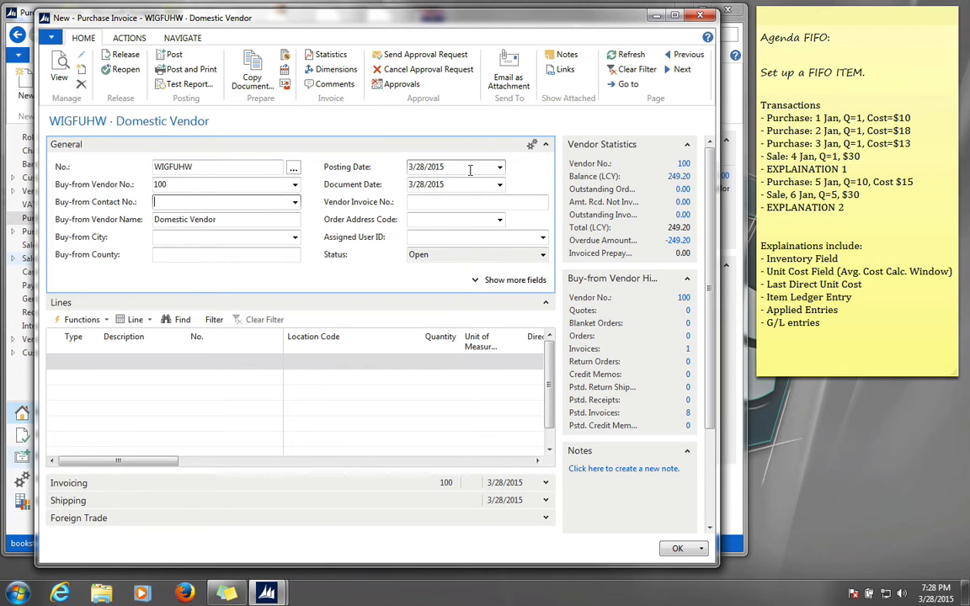
Step: Set the invoice's posting date to 1/2/2015 and enter the vendor invoice number
{"action": "left_click", "coordinate": [500, 168]}
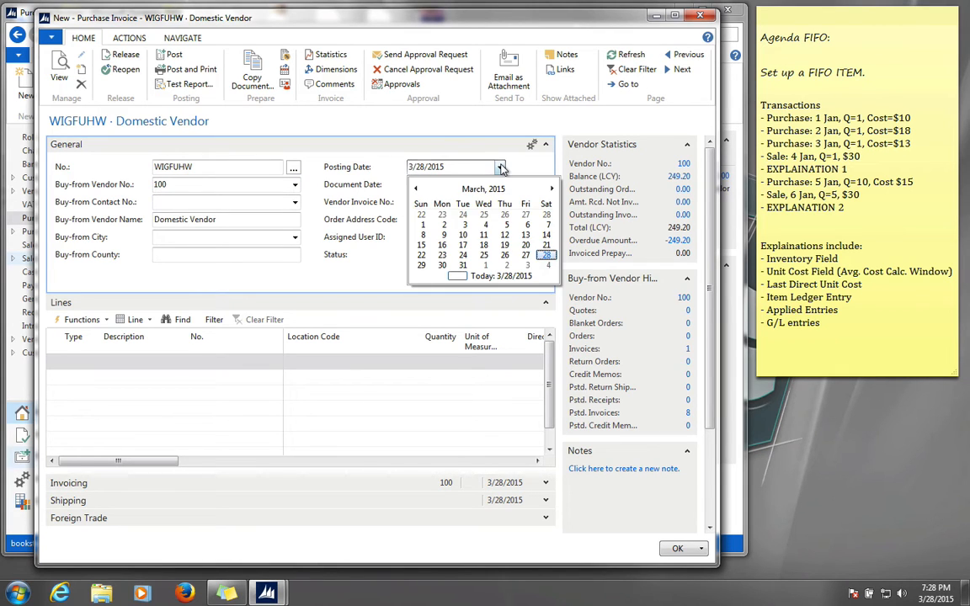
{"action": "left_click", "coordinate": [416, 189]}
{"action": "left_click", "coordinate": [416, 190]}
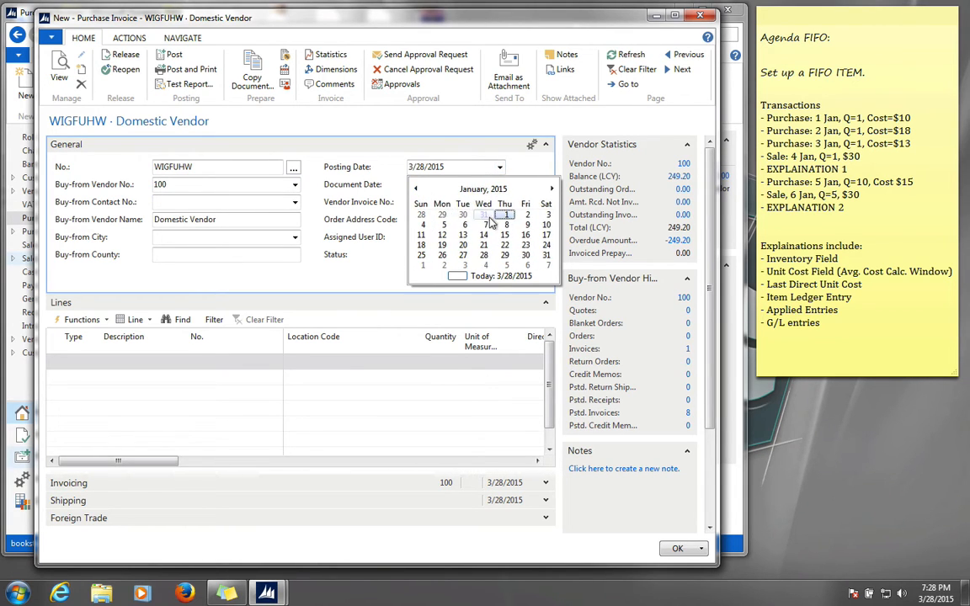
{"action": "left_click", "coordinate": [527, 216]}
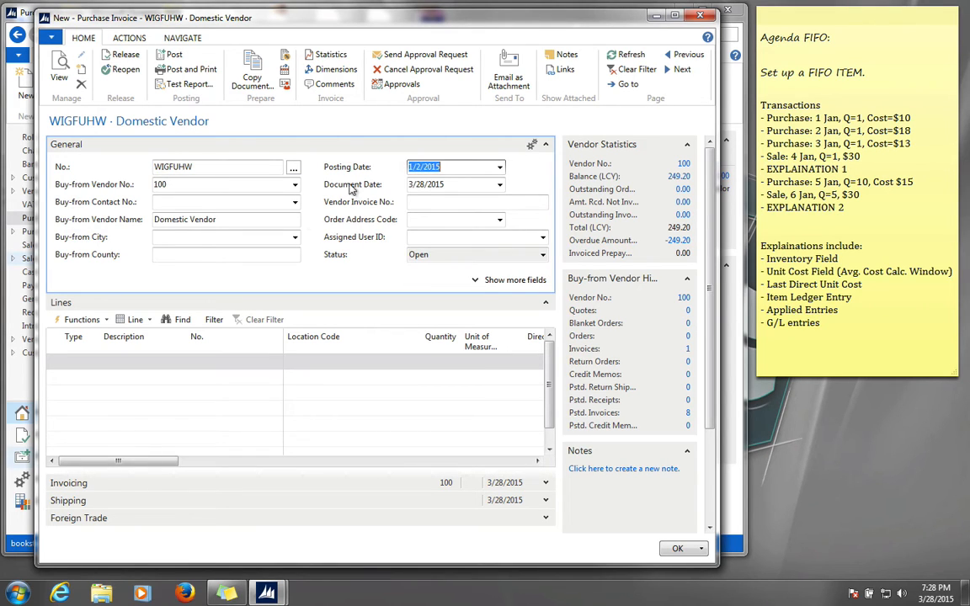
{"action": "key", "text": "Tab"}
{"action": "key", "text": "Tab"}
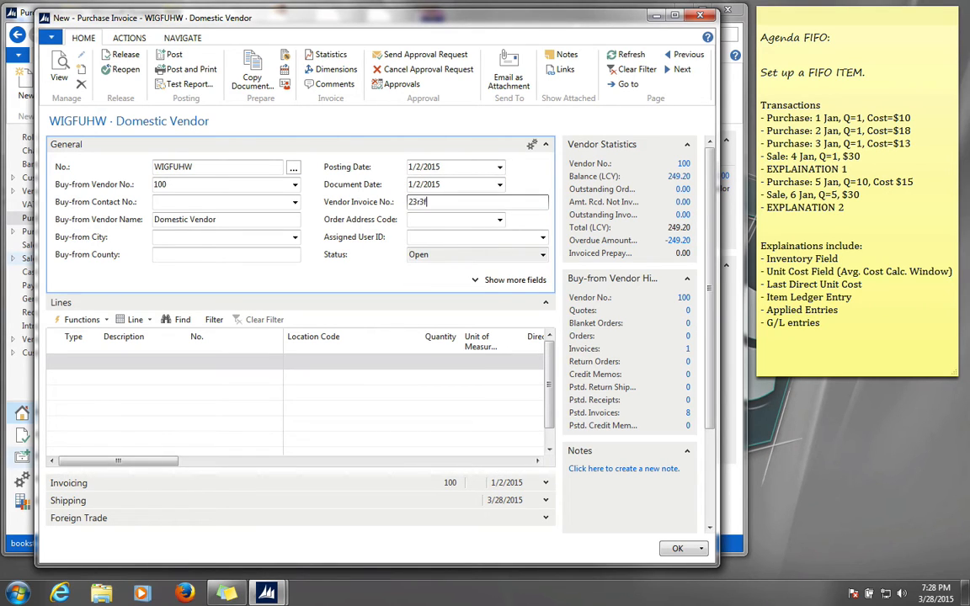
Step: Add a line of type Item for MAG to the 1/2/2015 purchase invoice
{"action": "left_click", "coordinate": [80, 363]}
{"action": "type", "text": "i"}
{"action": "key", "text": "Tab"}
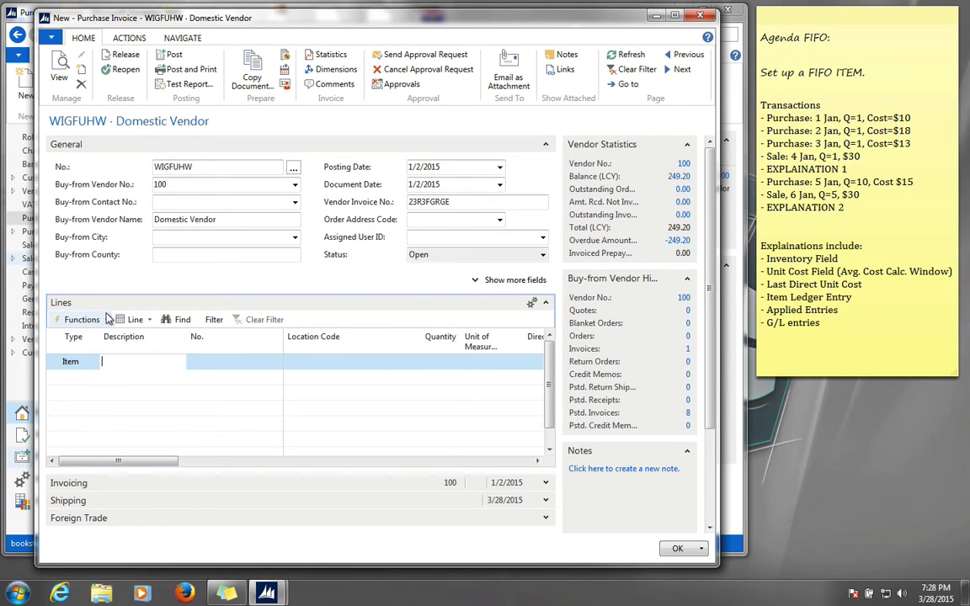
{"action": "key", "text": "Tab"}
{"action": "left_click", "coordinate": [276, 363]}
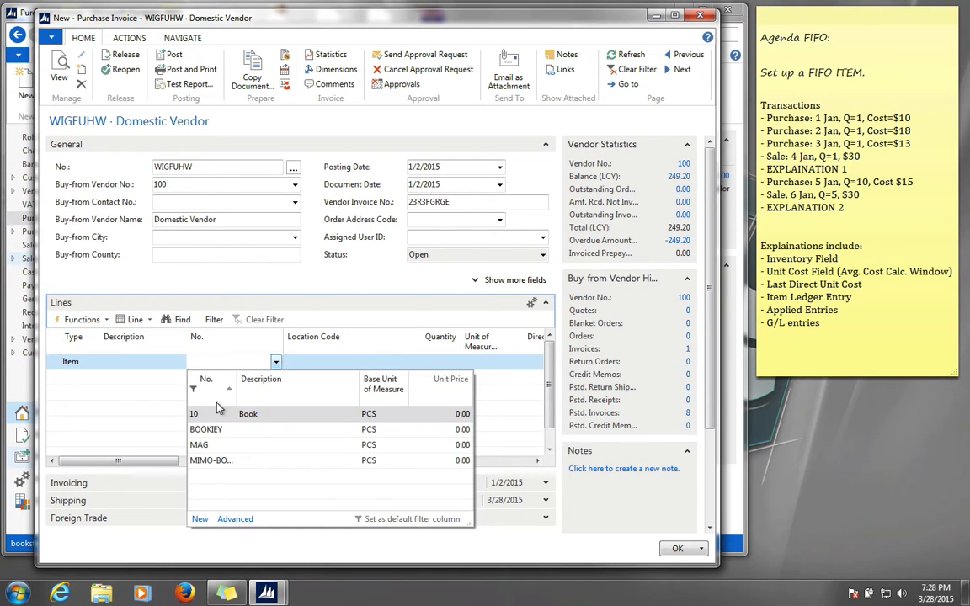
{"action": "left_click", "coordinate": [200, 446]}
{"action": "key", "text": "Tab"}
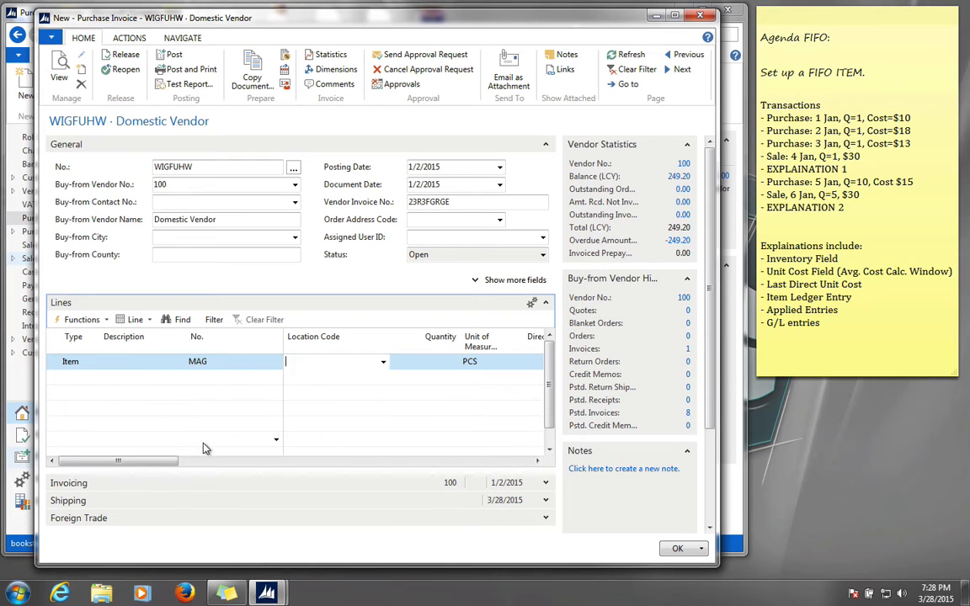
Step: Set the MAG line's quantity to 1 and its direct unit cost to 18
{"action": "key", "text": "Tab"}
{"action": "type", "text": "1"}
{"action": "key", "text": "Tab"}
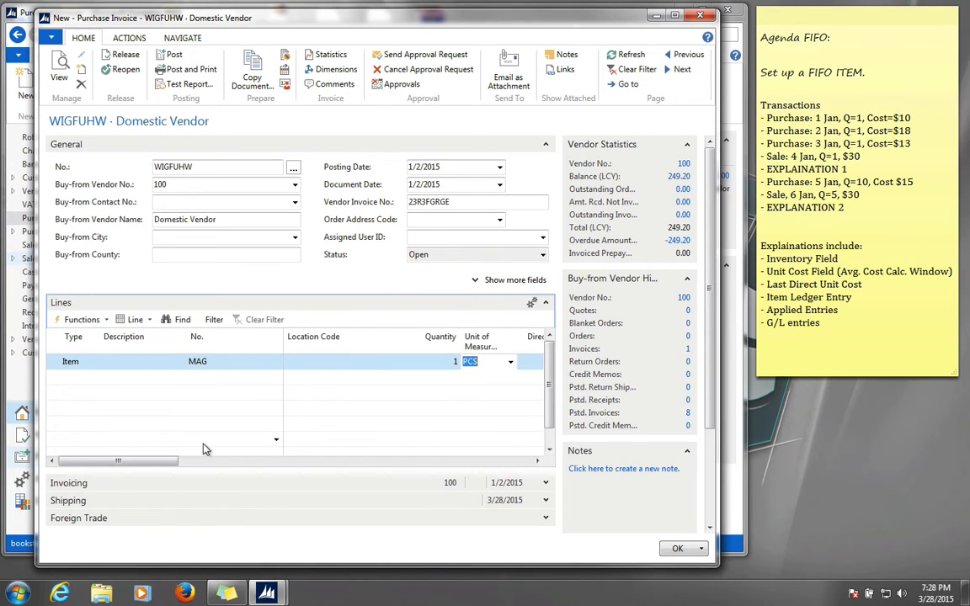
{"action": "key", "text": "Tab"}
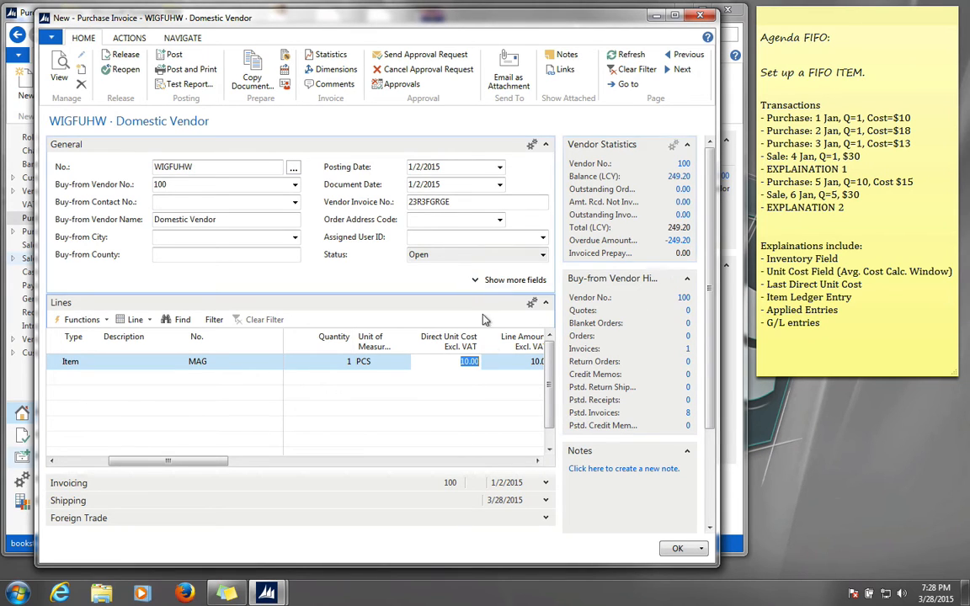
{"action": "type", "text": "18"}
{"action": "key", "text": "Tab"}
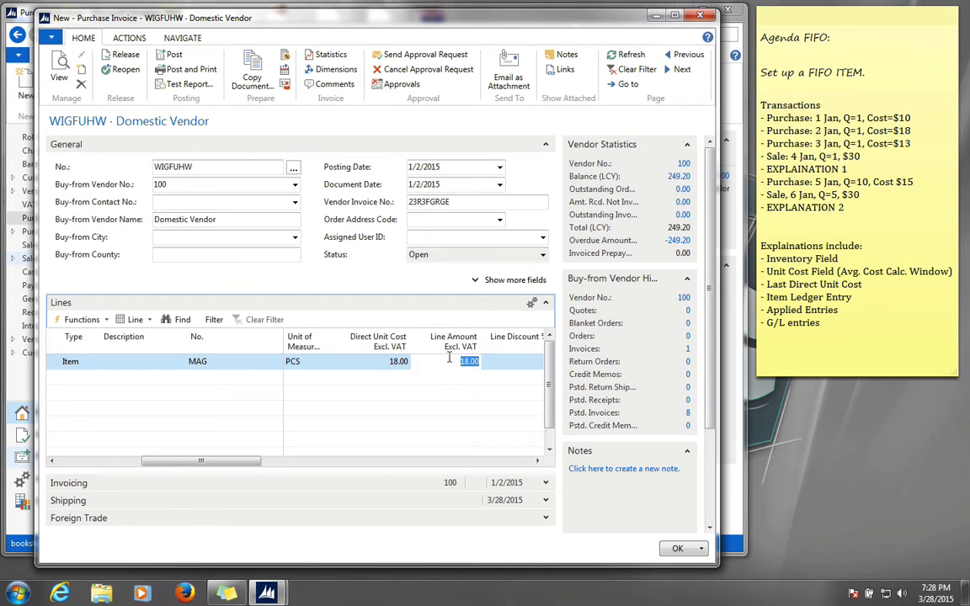
Step: Post the 1/2/2015 purchase invoice, accepting the posting date that differs from the work date
{"action": "left_click", "coordinate": [169, 55]}
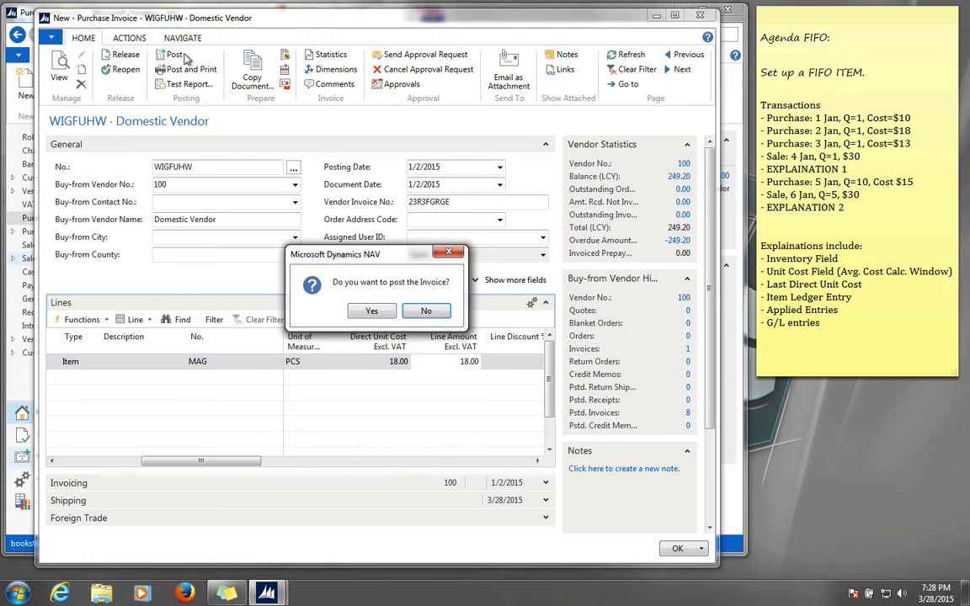
{"action": "left_click", "coordinate": [370, 311]}
{"action": "left_click", "coordinate": [405, 316]}
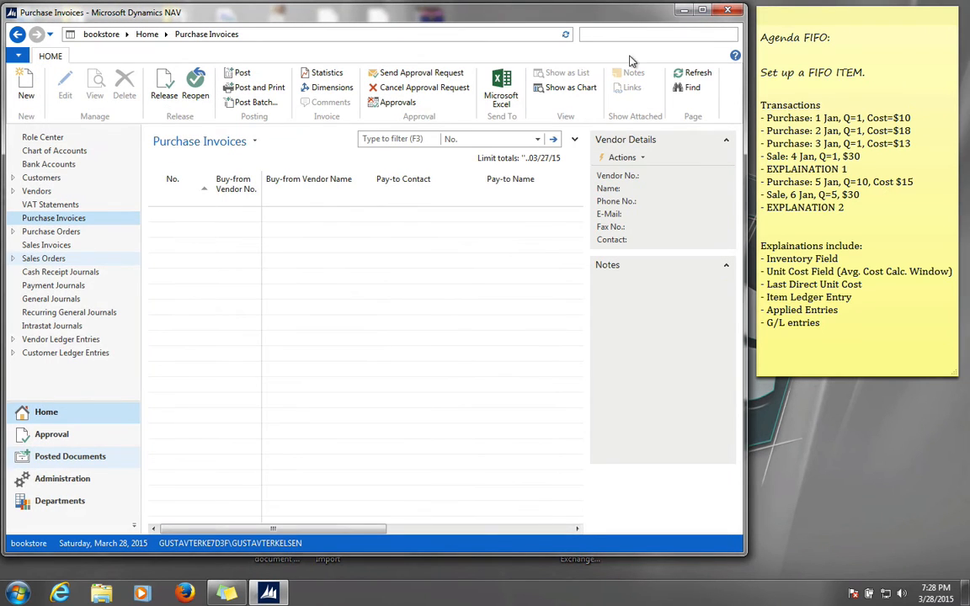
Step: Create a third purchase invoice with its own document number and Domestic Vendor (100) as the buy-from vendor
{"action": "left_click", "coordinate": [28, 88]}
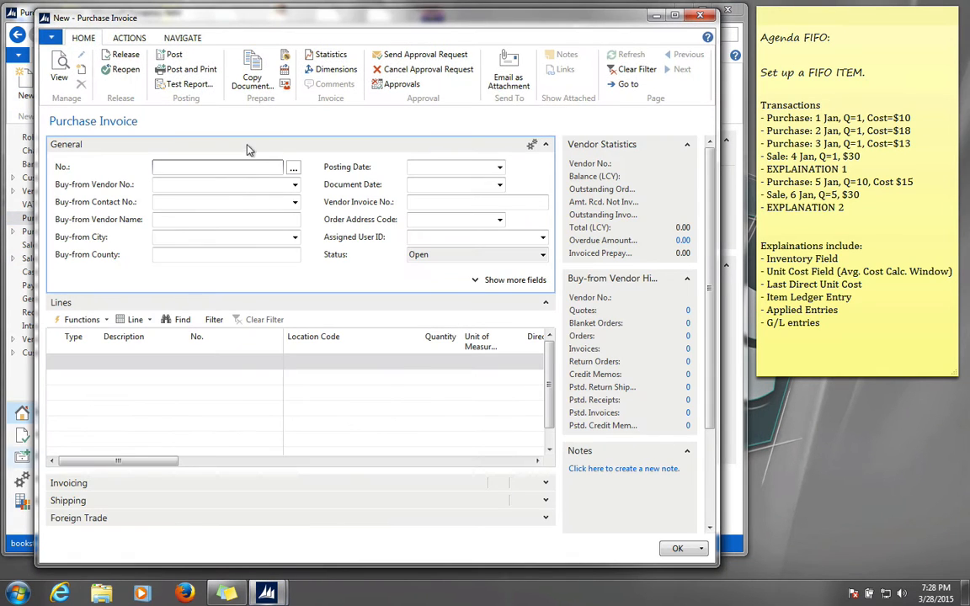
{"action": "type", "text": "wfgwgg"}
{"action": "key", "text": "Tab"}
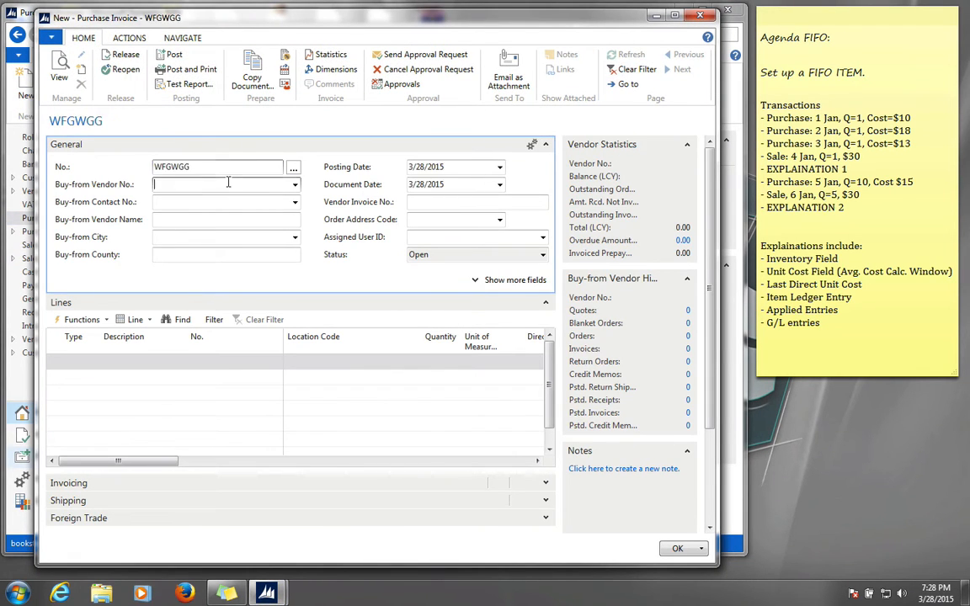
{"action": "type", "text": "100"}
{"action": "key", "text": "Tab"}
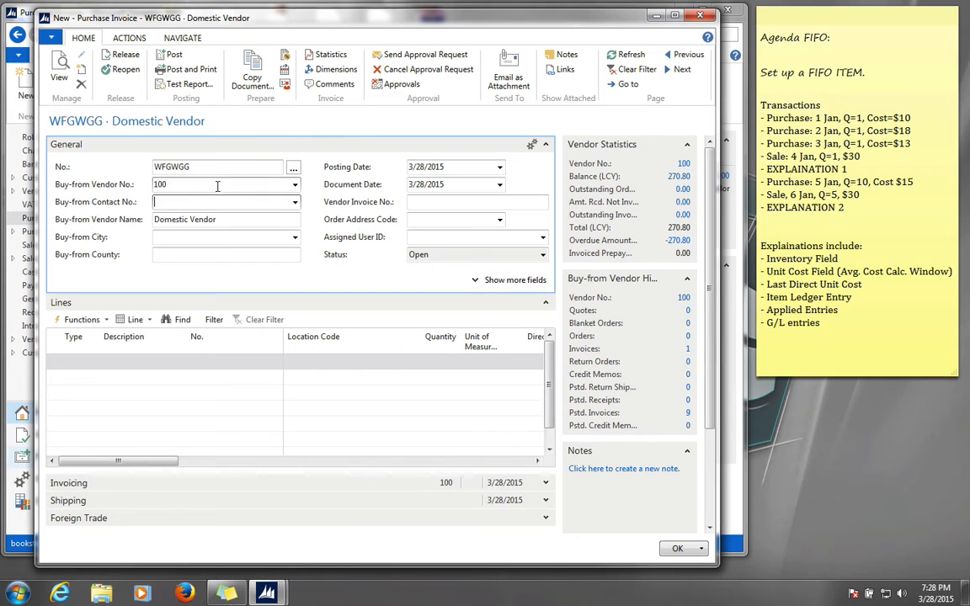
Step: Set the invoice's posting date to 1/3/2015 and enter the vendor invoice number
{"action": "left_click", "coordinate": [500, 167]}
{"action": "left_click", "coordinate": [416, 189]}
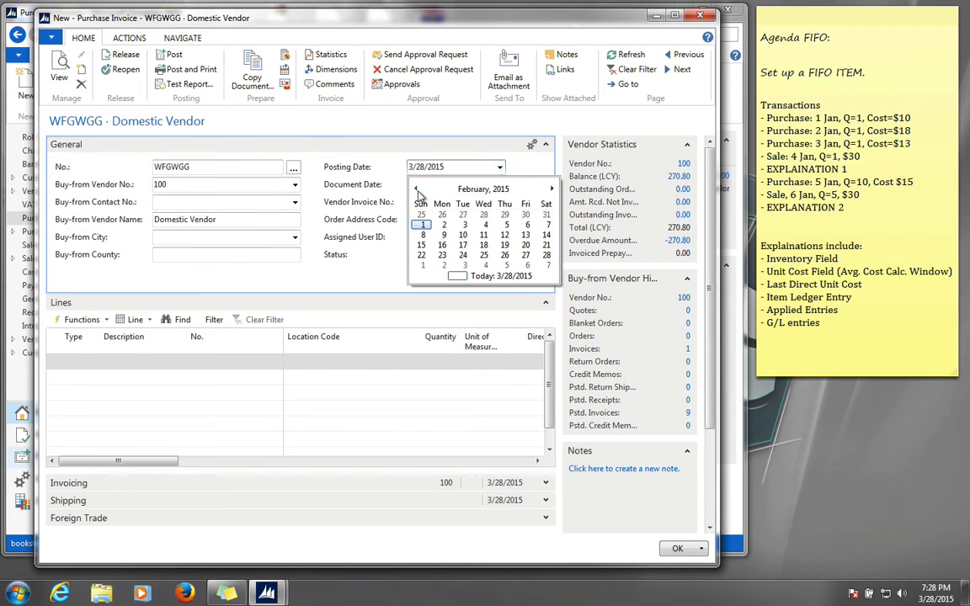
{"action": "left_click", "coordinate": [416, 190]}
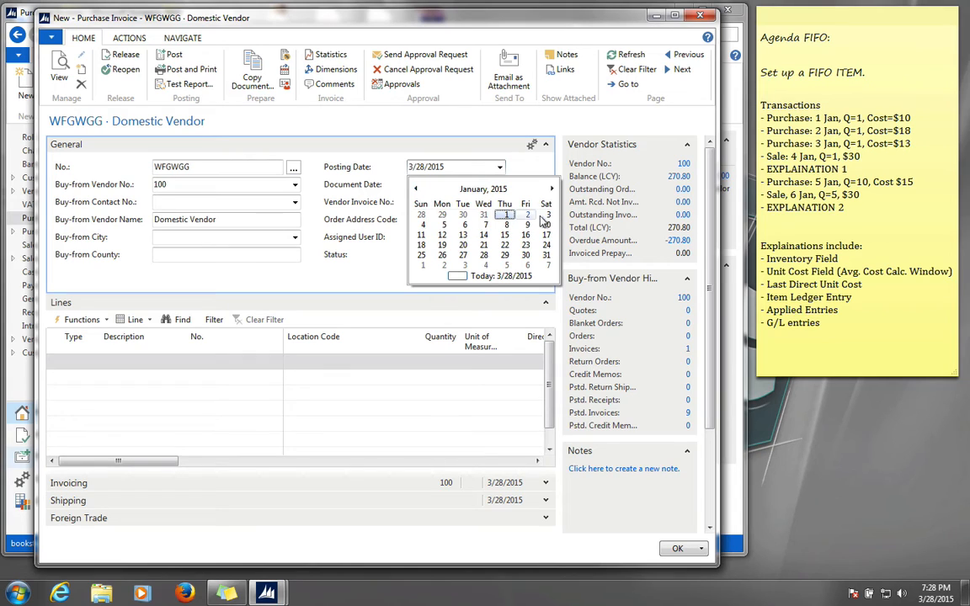
{"action": "left_click", "coordinate": [548, 217]}
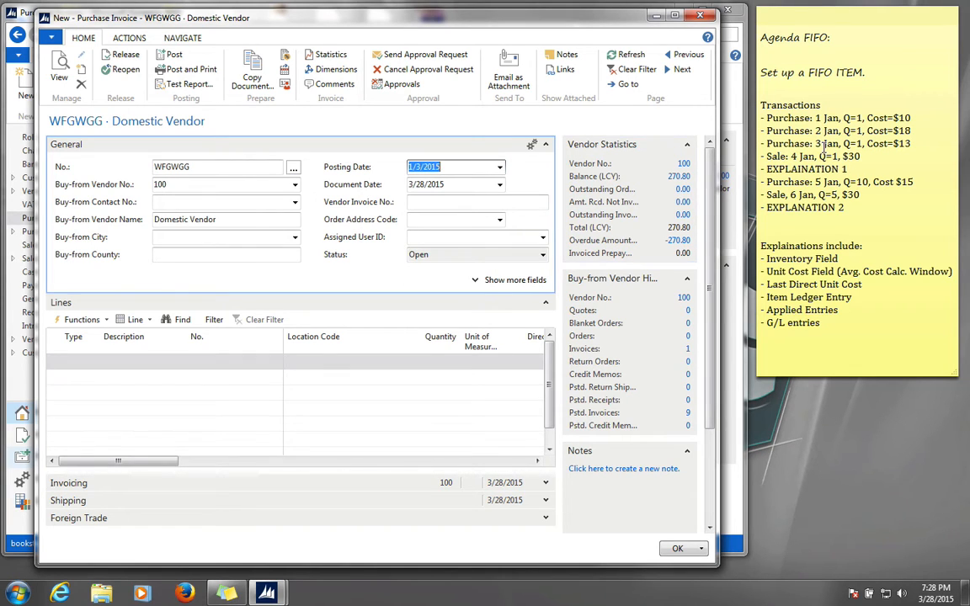
{"action": "key", "text": "Tab"}
{"action": "key", "text": "Tab"}
{"action": "type", "text": "22ergeg"}
Step: Add a line of type Item for MAG to the 1/3/2015 purchase invoice
{"action": "left_click", "coordinate": [91, 364]}
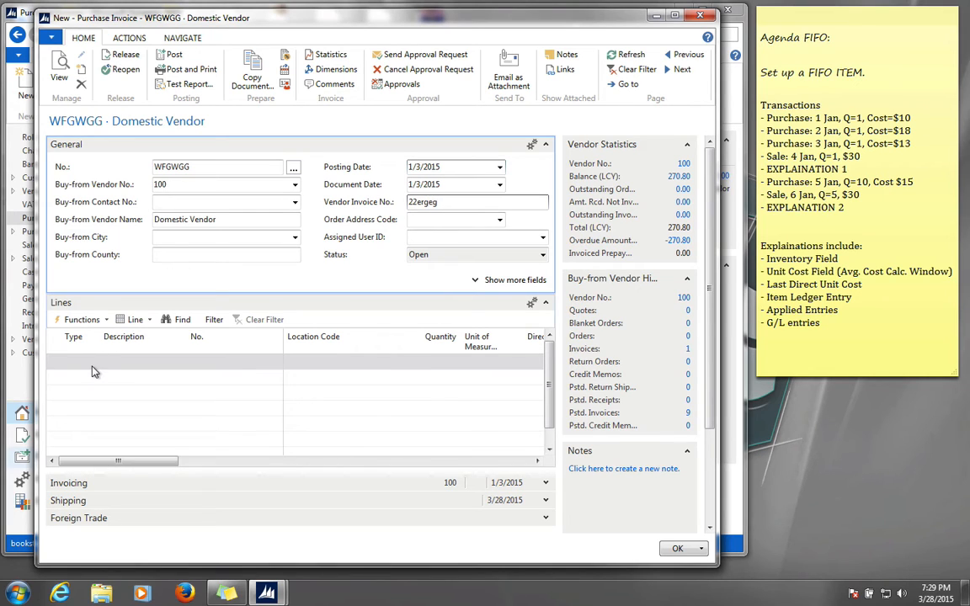
{"action": "left_click", "coordinate": [92, 363]}
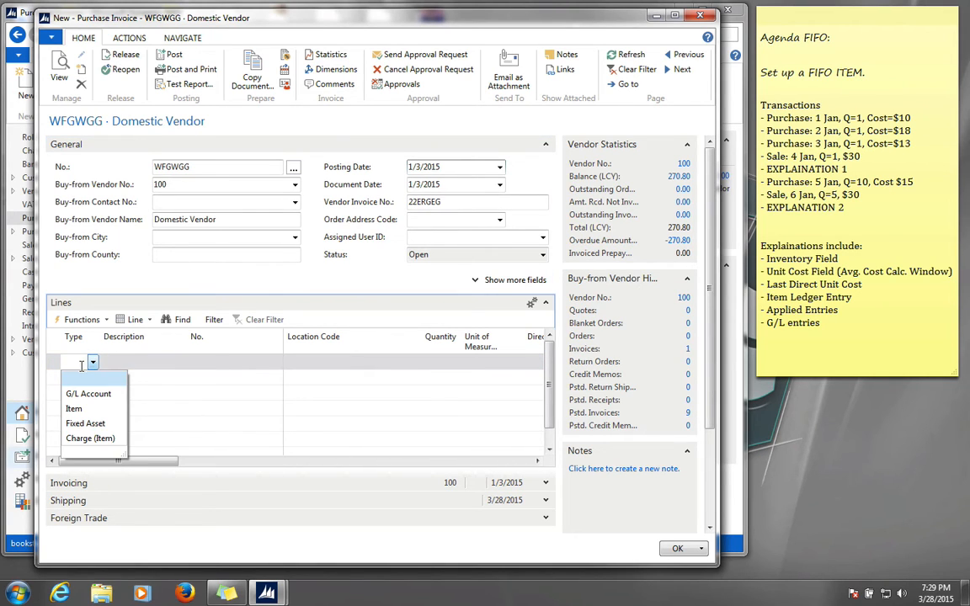
{"action": "left_click", "coordinate": [82, 366]}
{"action": "type", "text": "i"}
{"action": "key", "text": "Tab"}
{"action": "key", "text": "Tab"}
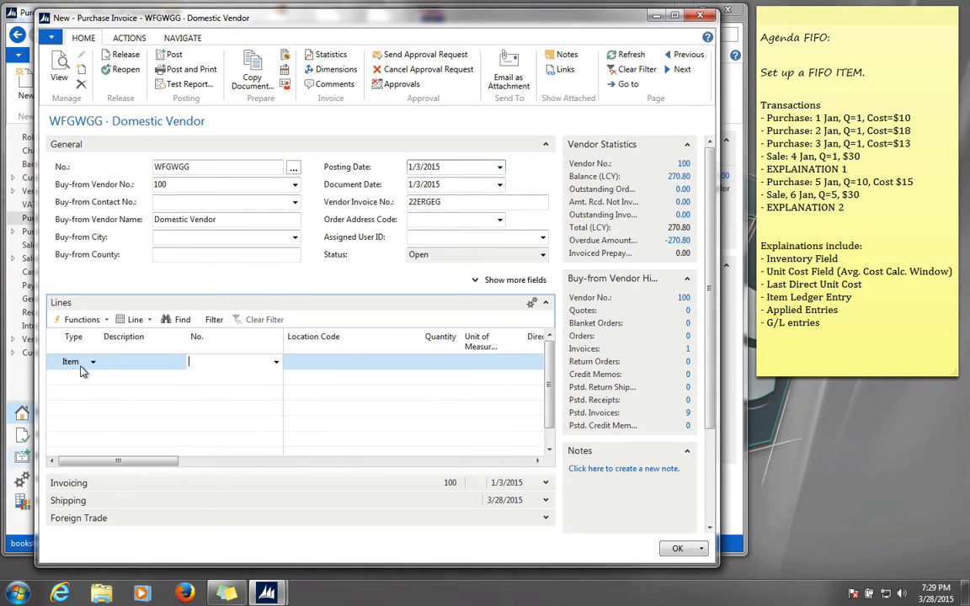
{"action": "left_click", "coordinate": [277, 363]}
{"action": "left_click", "coordinate": [199, 444]}
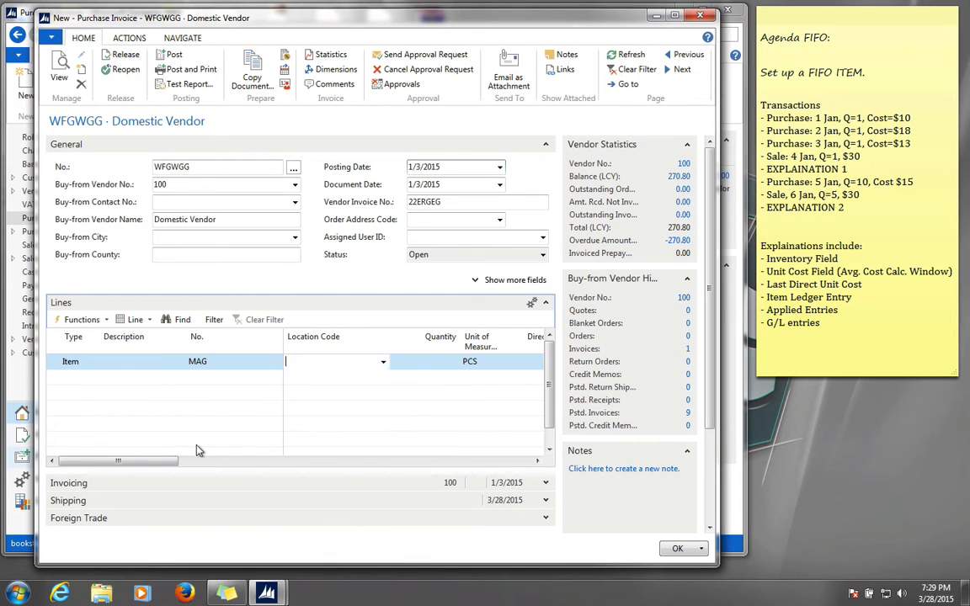
Step: Set the MAG line's quantity to 1 and its direct unit cost to 13
{"action": "key", "text": "Tab"}
{"action": "key", "text": "Tab"}
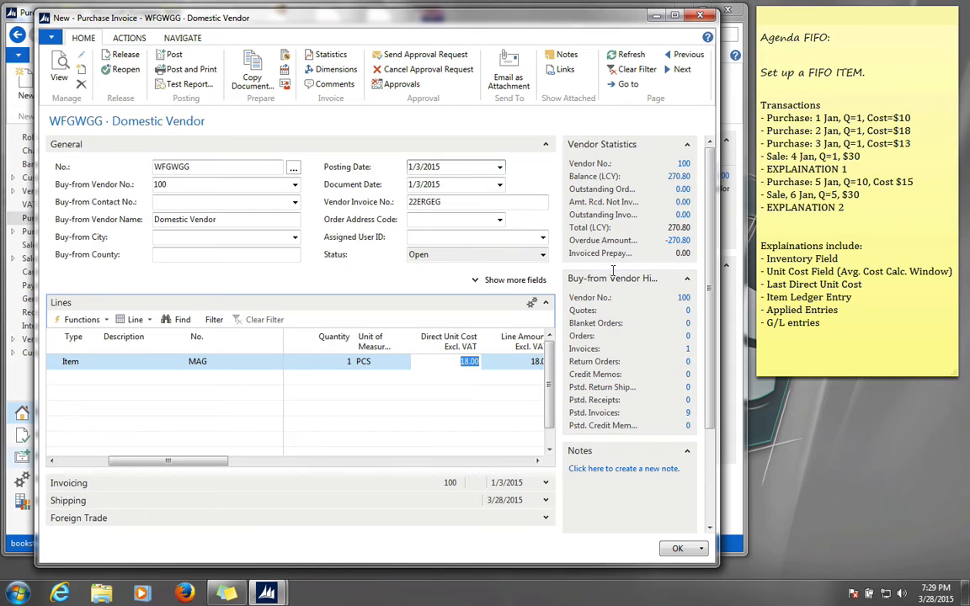
{"action": "type", "text": "13"}
{"action": "key", "text": "Tab"}
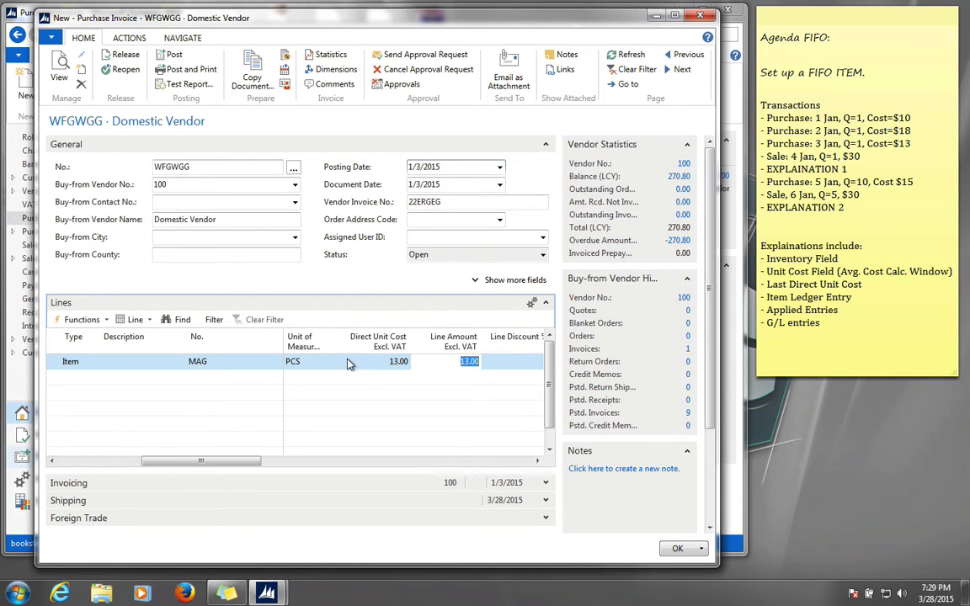
{"action": "key", "text": "Down"}
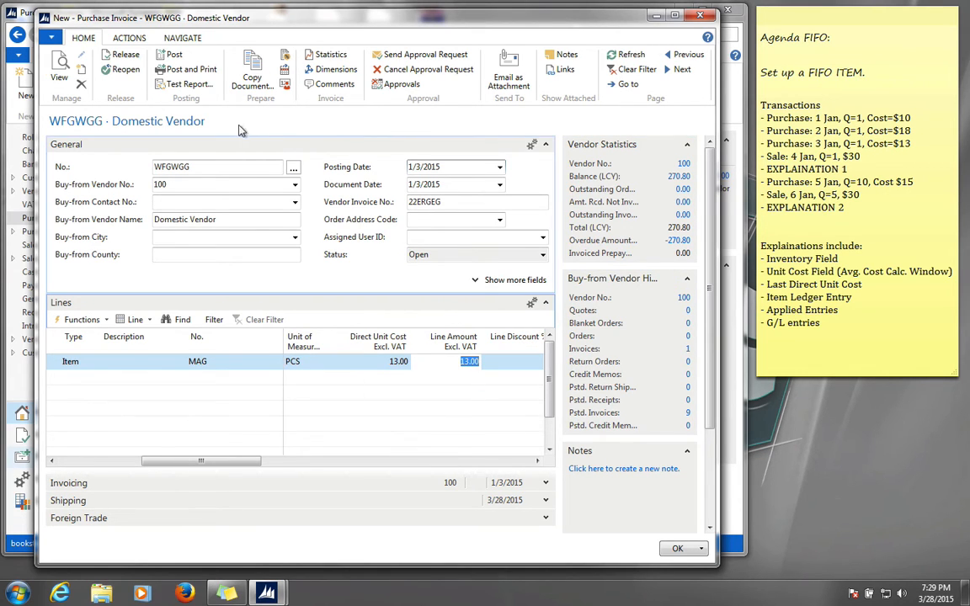
Step: Post the 1/3/2015 purchase invoice, accepting the posting date that differs from the work date
{"action": "left_click", "coordinate": [174, 56]}
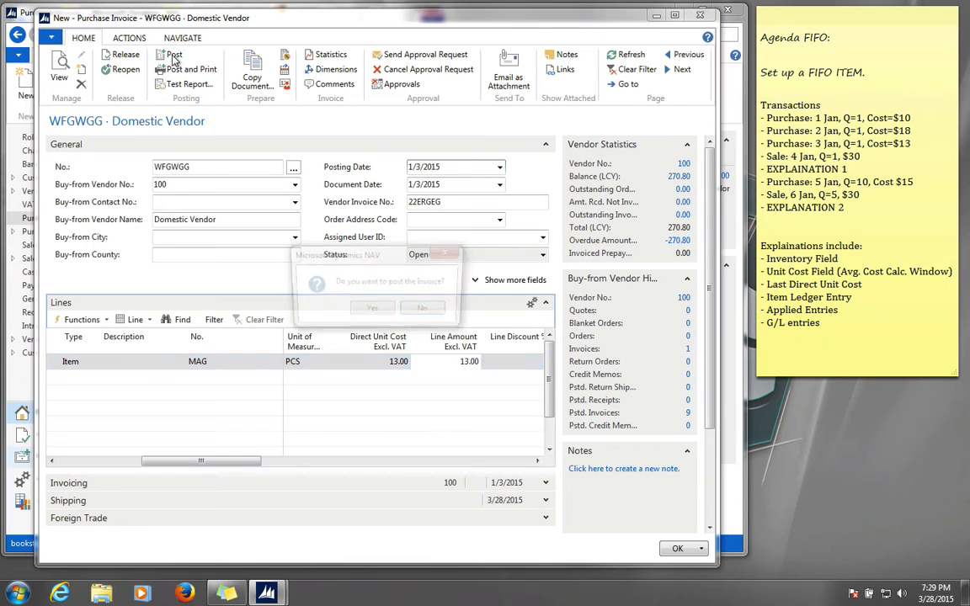
{"action": "left_click", "coordinate": [372, 308]}
{"action": "left_click", "coordinate": [413, 317]}
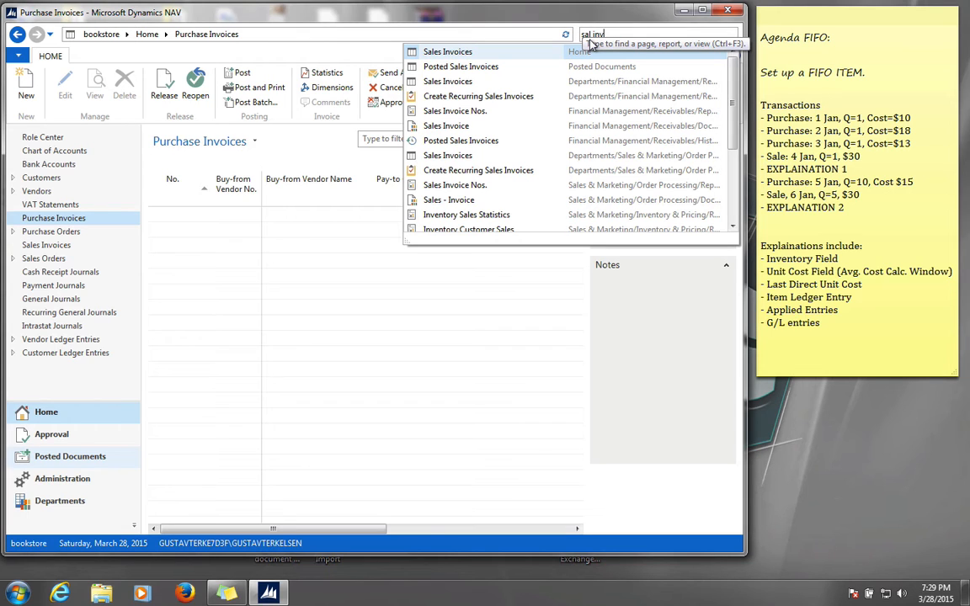
Step: Search for "sal inv" to open the Sales Invoices list on the home area and start a new sales invoice
{"action": "left_click", "coordinate": [426, 52]}
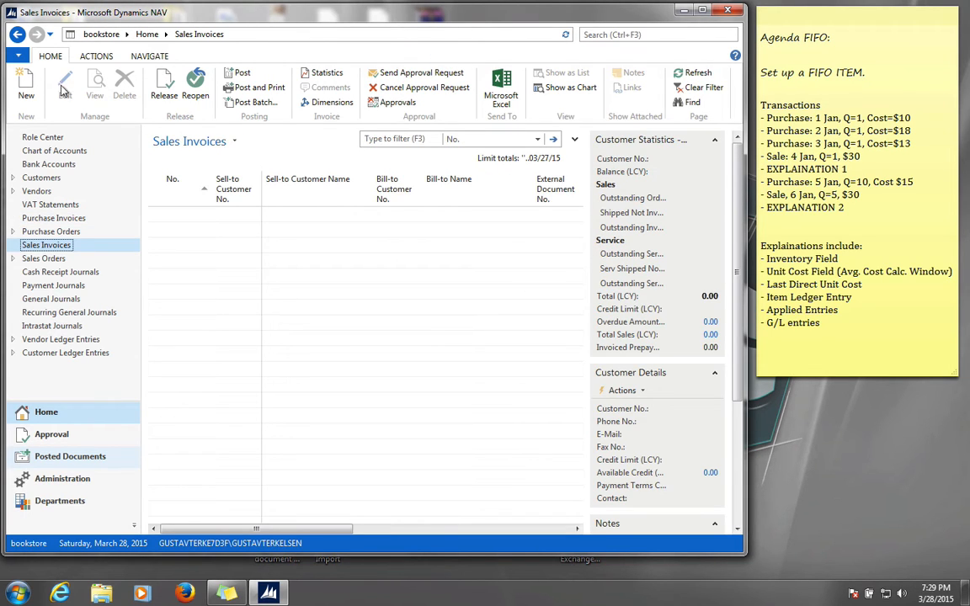
{"action": "left_click", "coordinate": [33, 88]}
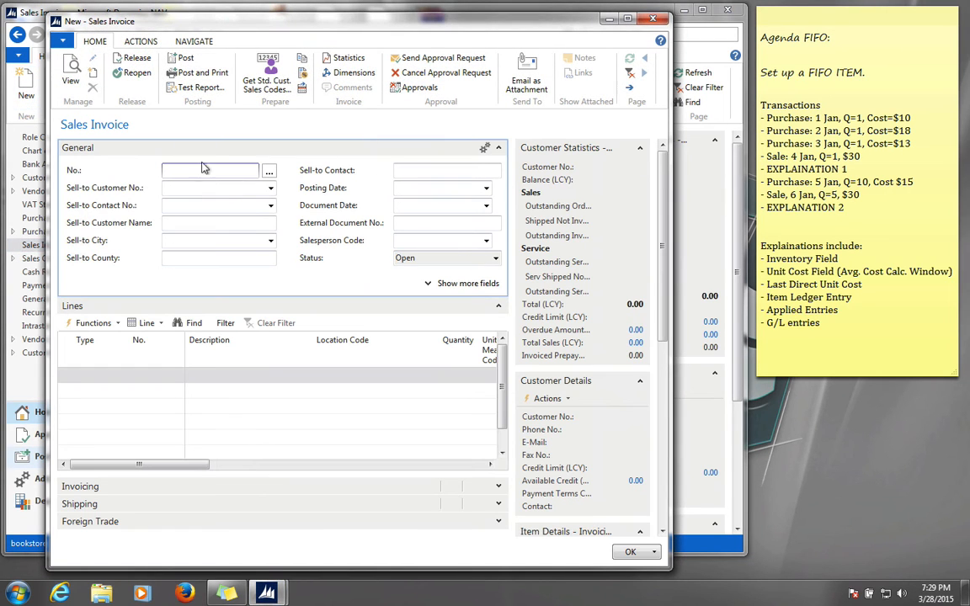
Step: Enter an invoice number and the sell-to customer number on the new sales invoice, accepting the overdue balance in the credit limit check
{"action": "type", "text": "93r8g93r8g"}
{"action": "left_click", "coordinate": [213, 193]}
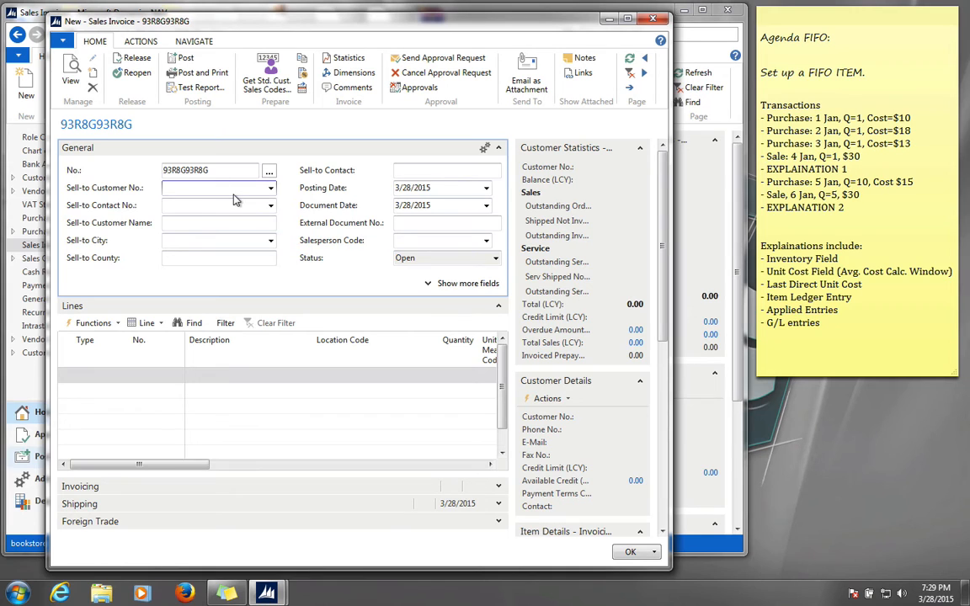
{"action": "type", "text": "1"}
{"action": "key", "text": "Tab"}
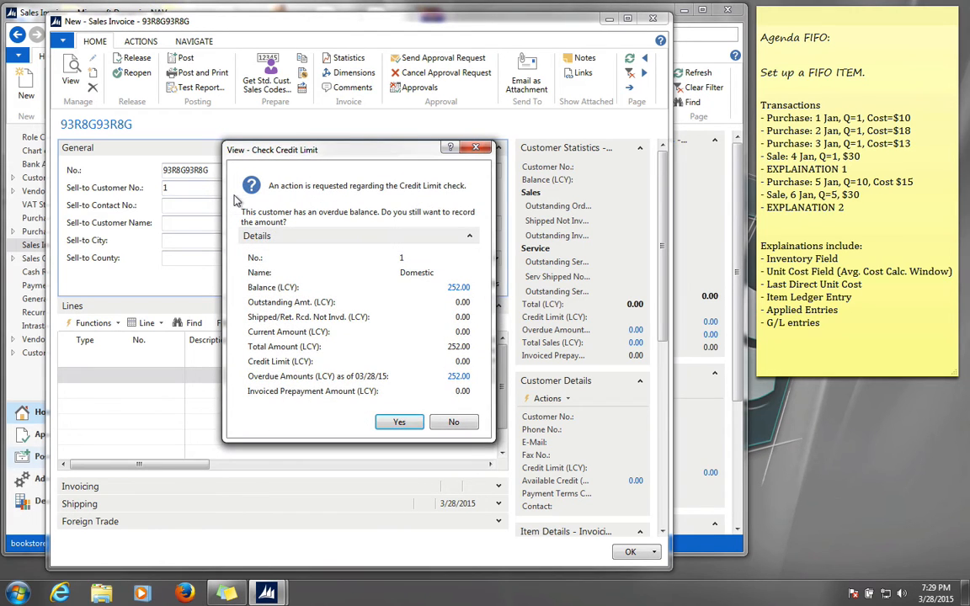
{"action": "left_click", "coordinate": [403, 422]}
{"action": "left_click", "coordinate": [183, 240]}
Step: Set the sales invoice's posting date to 1/4/2015
{"action": "left_click", "coordinate": [451, 192]}
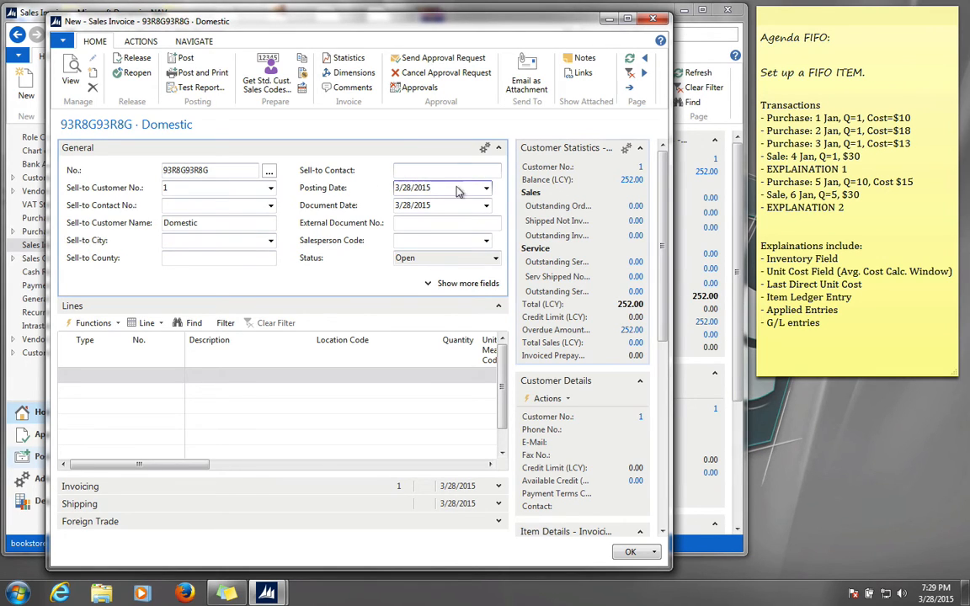
{"action": "left_click", "coordinate": [486, 187]}
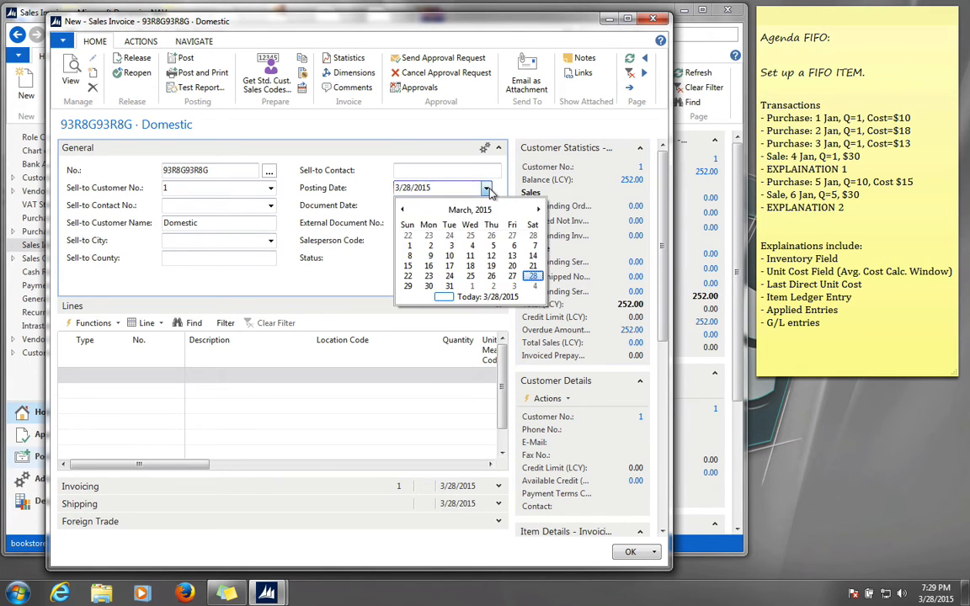
{"action": "left_click", "coordinate": [403, 211]}
{"action": "left_click", "coordinate": [404, 210]}
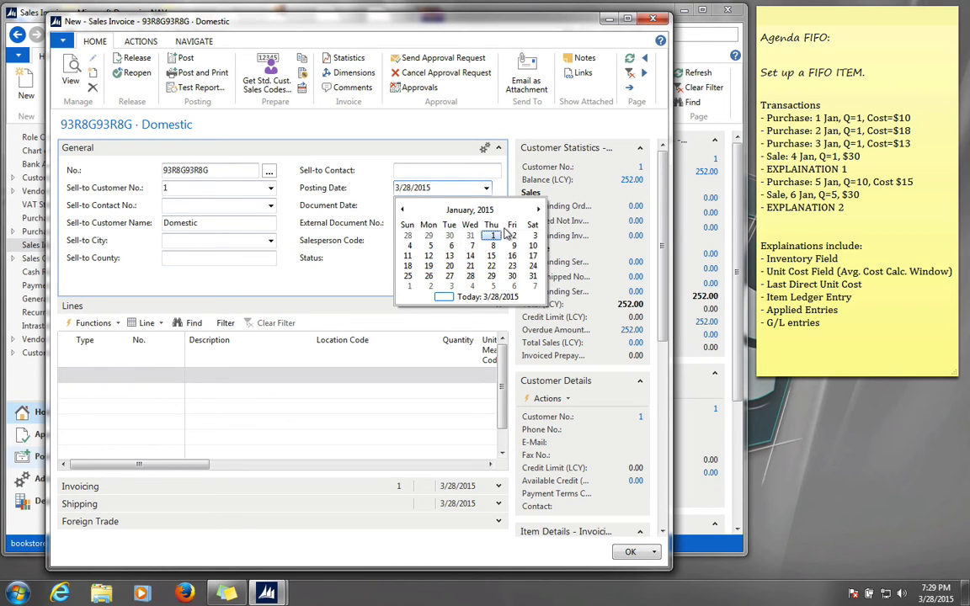
{"action": "left_click", "coordinate": [409, 245]}
{"action": "key", "text": "Tab"}
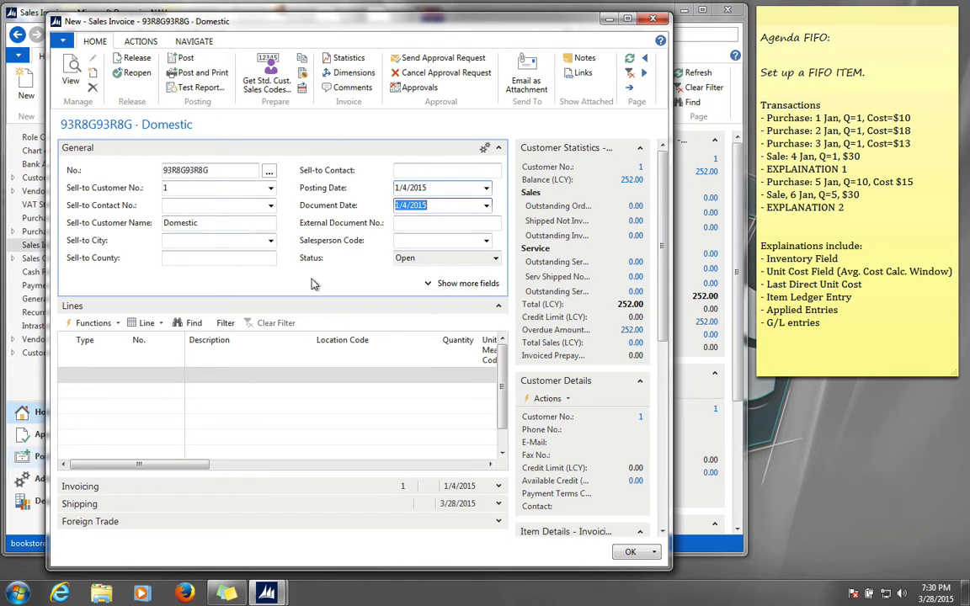
Step: Add a line of type Item for MAG to the 1/4/2015 sales invoice
{"action": "left_click", "coordinate": [87, 375]}
{"action": "type", "text": "i"}
{"action": "key", "text": "Tab"}
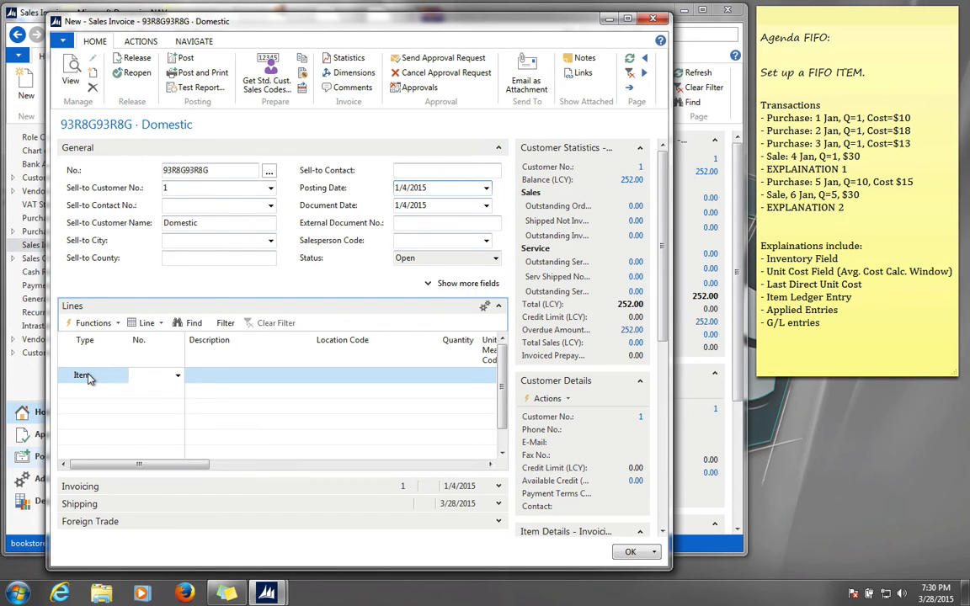
{"action": "type", "text": "ma"}
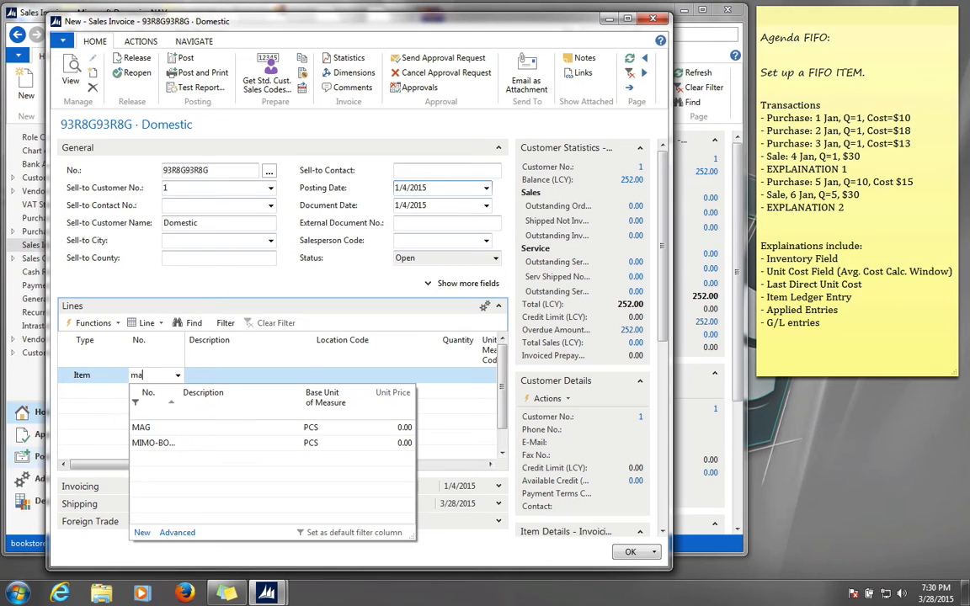
{"action": "key", "text": "Tab"}
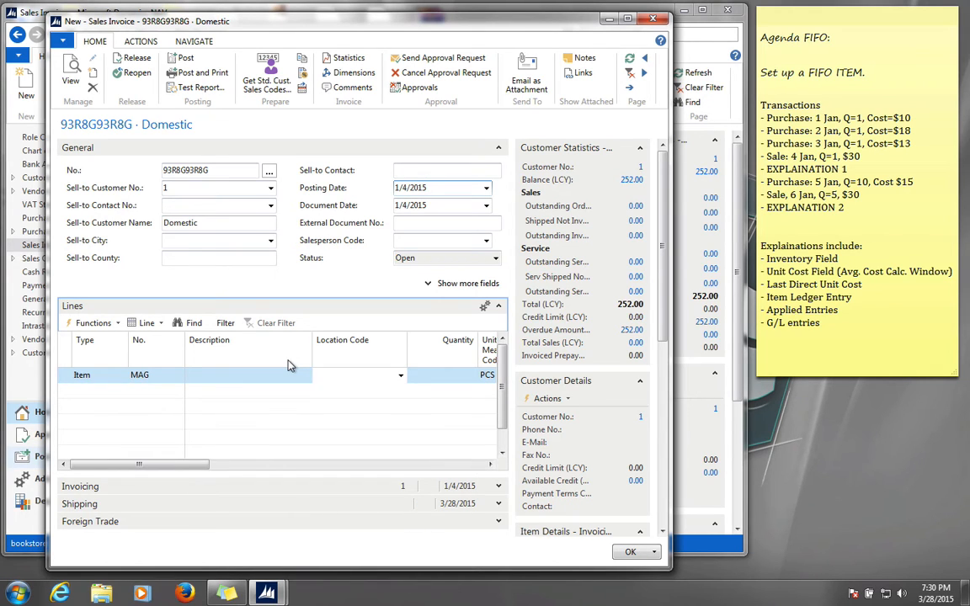
Step: Set the MAG sales line's quantity to 1 and its unit price excluding VAT to 30, checking against the agenda note's 4 Jan sale
{"action": "key", "text": "Tab"}
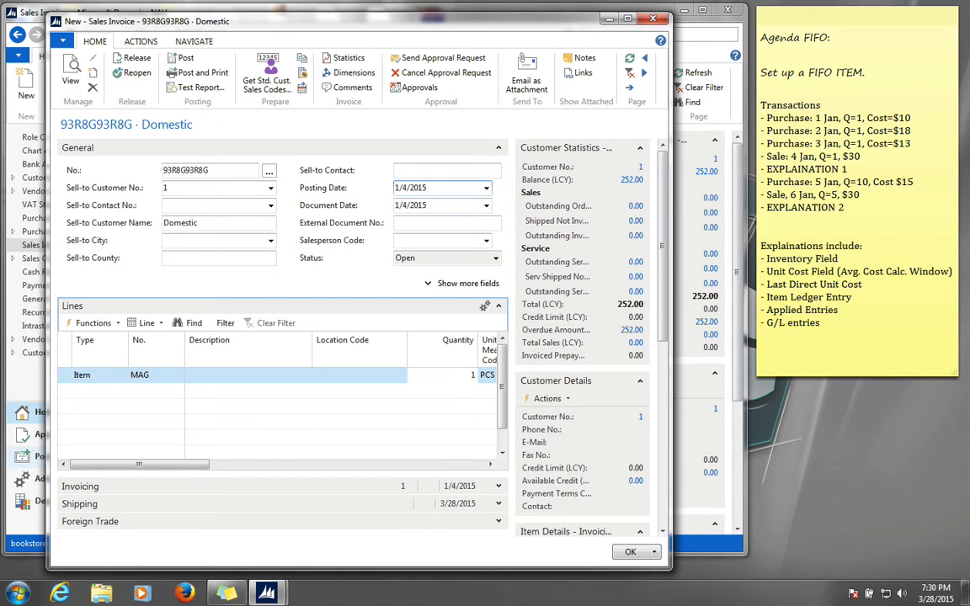
{"action": "key", "text": "Tab"}
{"action": "key", "text": "Tab"}
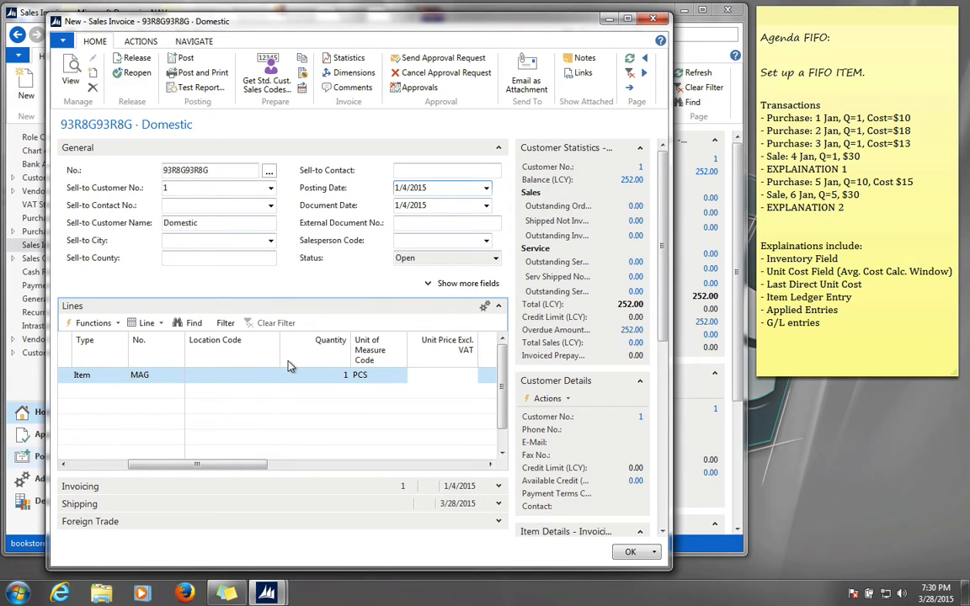
{"action": "key", "text": "Tab"}
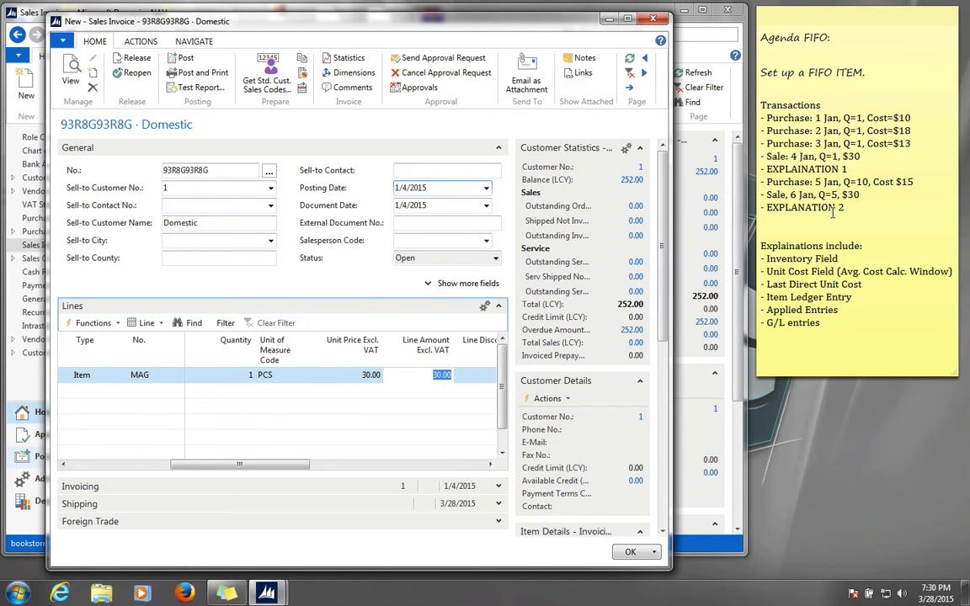
{"action": "left_click", "coordinate": [852, 156]}
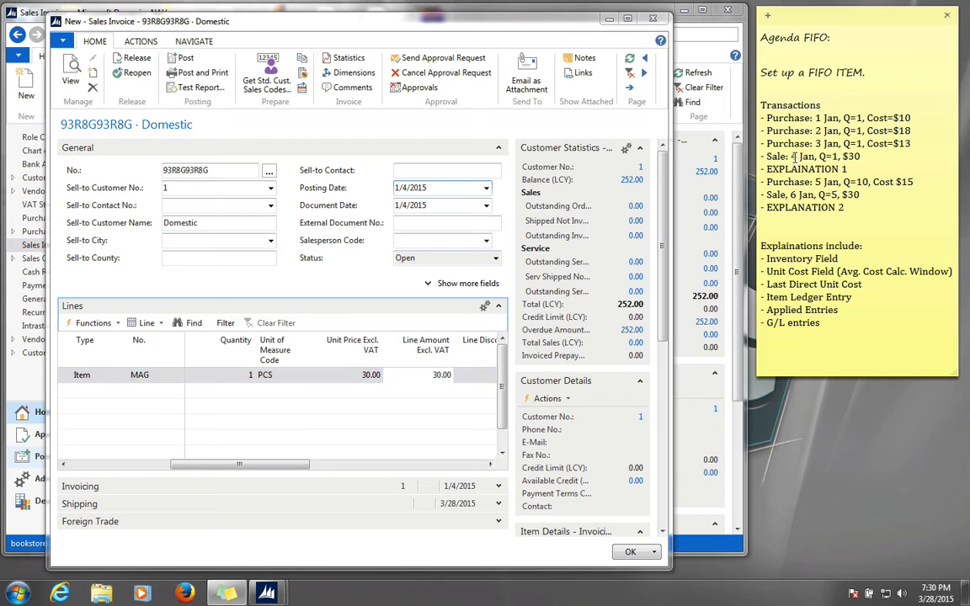
{"action": "left_click", "coordinate": [423, 377]}
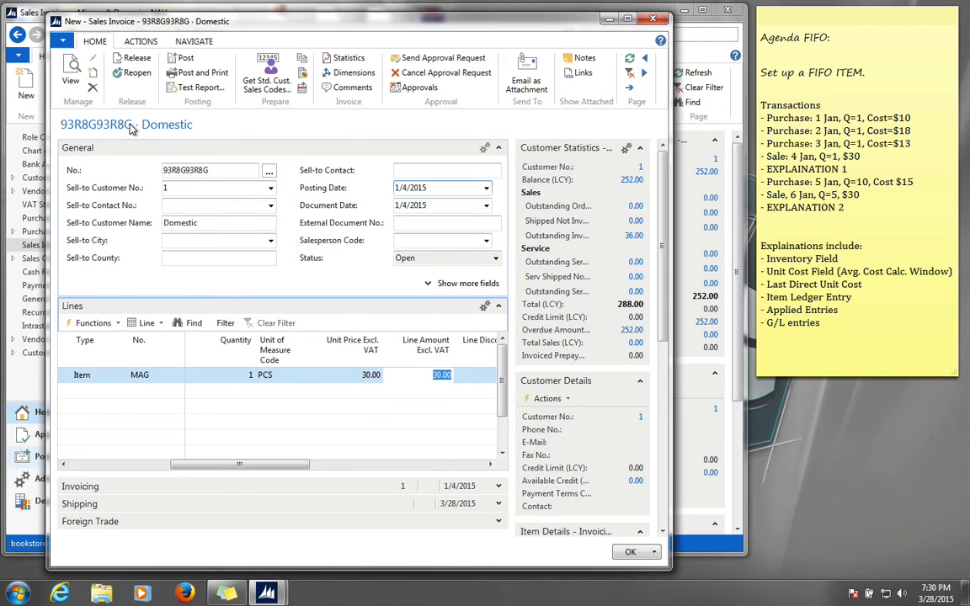
Step: Post the 1/4/2015 sales invoice, accepting the posting prompts
{"action": "left_click", "coordinate": [172, 57]}
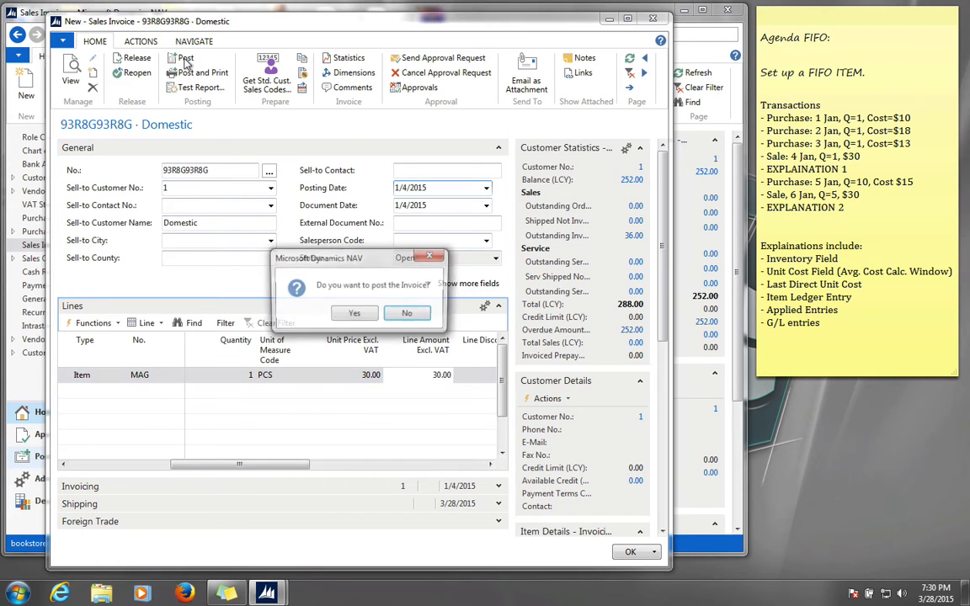
{"action": "left_click", "coordinate": [355, 315]}
{"action": "left_click", "coordinate": [391, 321]}
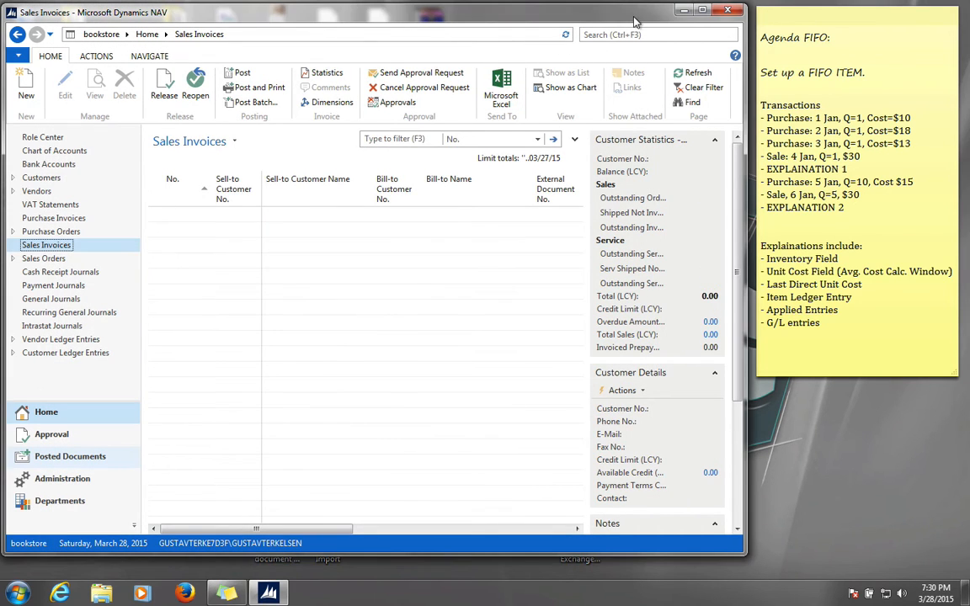
Step: Point out the first explanation and its Inventory Field topic in the agenda sticky note
{"action": "left_click", "coordinate": [810, 169]}
{"action": "left_click_drag", "start_coordinate": [865, 169], "coordinate": [762, 169]}
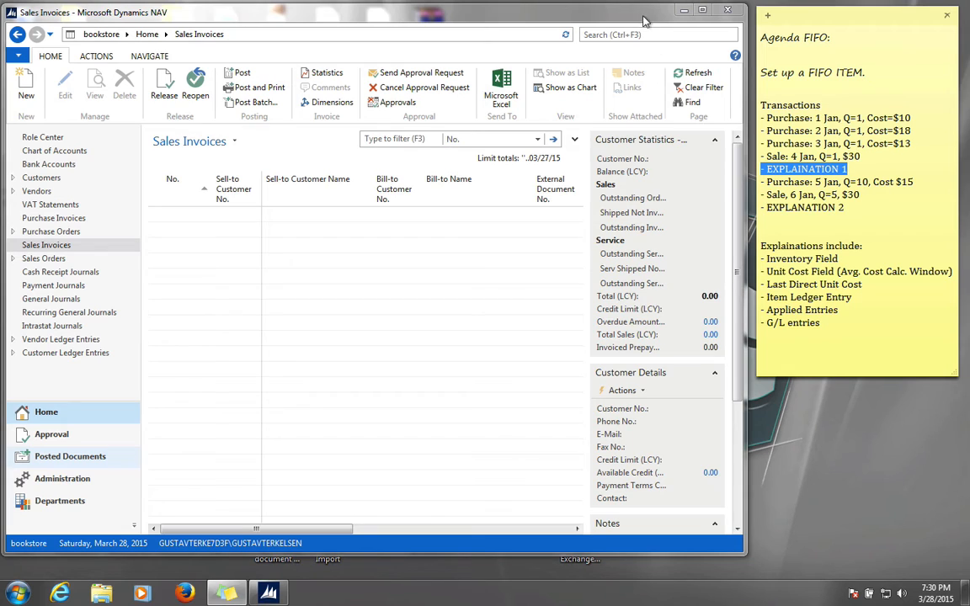
{"action": "left_click", "coordinate": [803, 259]}
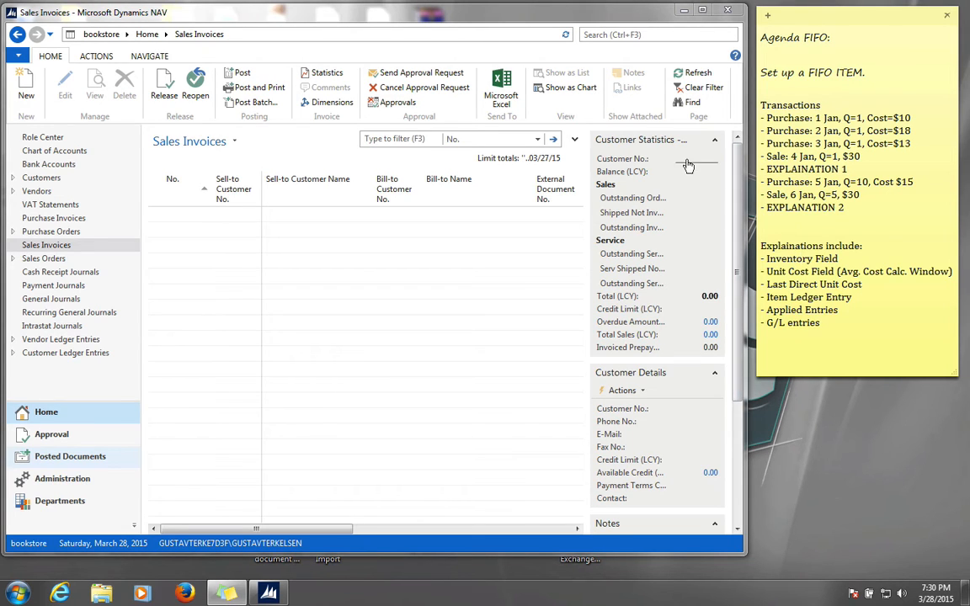
Step: Search for "items" to open the Items list and open the item card for MAG
{"action": "left_click", "coordinate": [632, 38]}
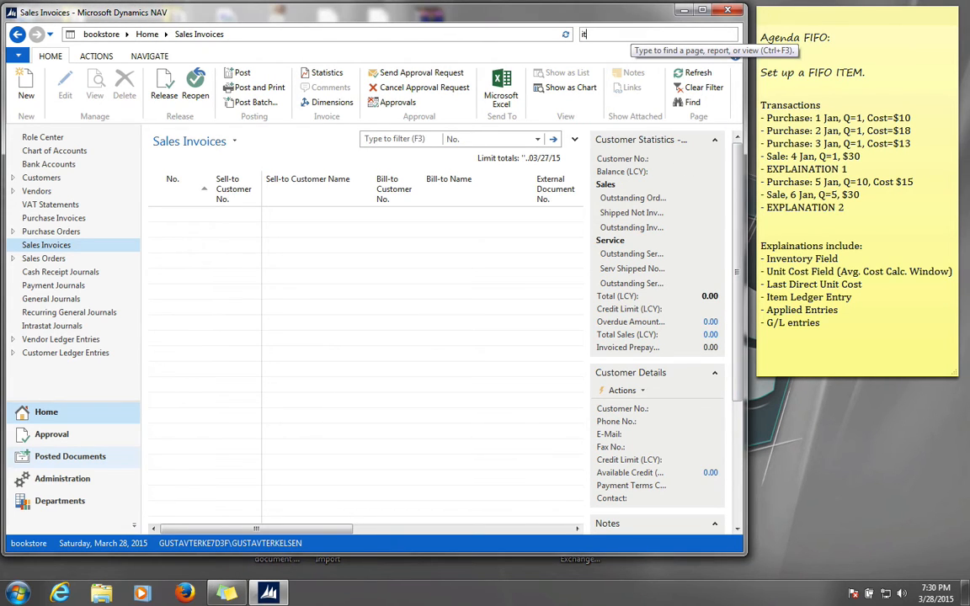
{"action": "type", "text": "items"}
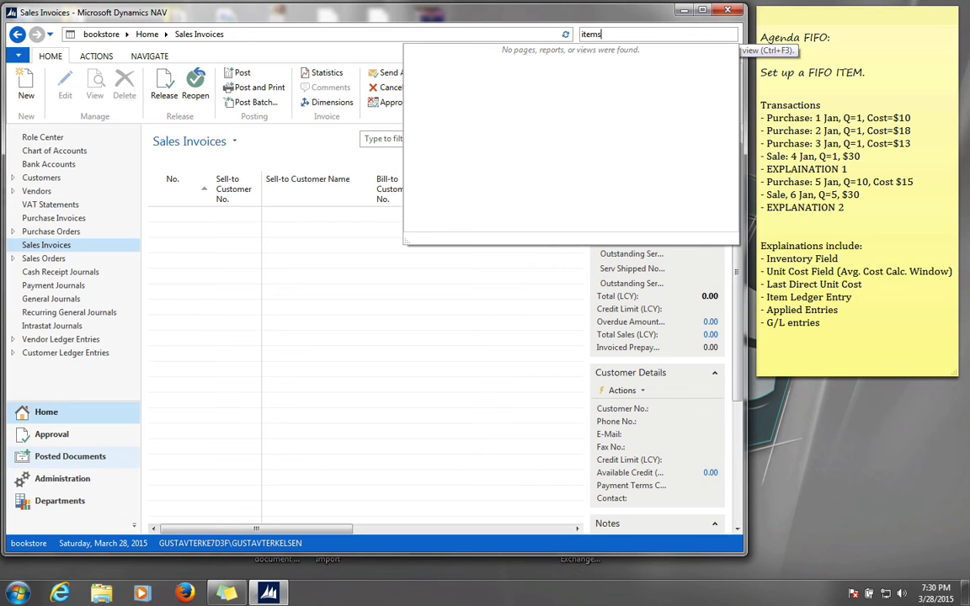
{"action": "left_click", "coordinate": [426, 50]}
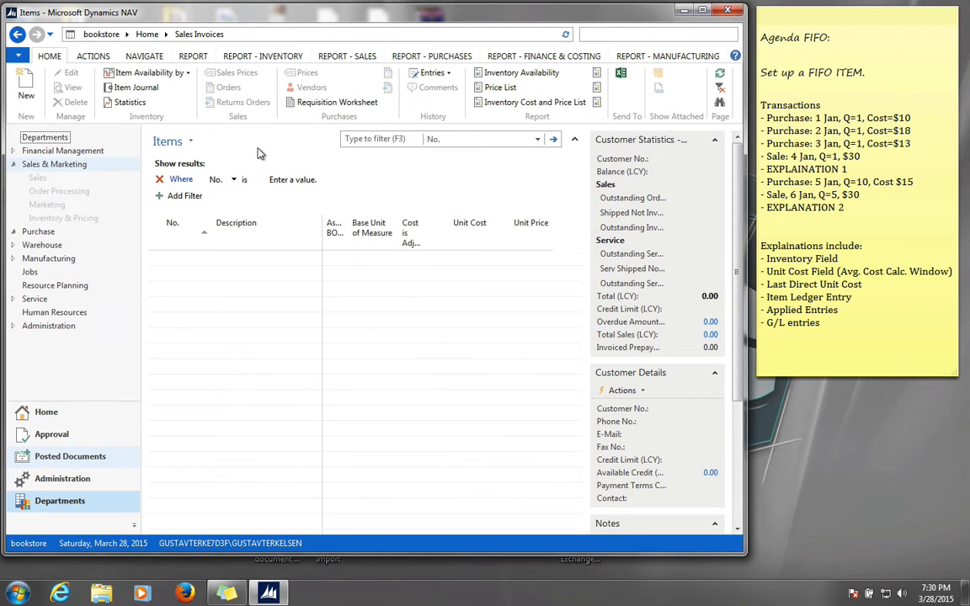
{"action": "left_click", "coordinate": [174, 291]}
{"action": "double_click", "coordinate": [175, 291]}
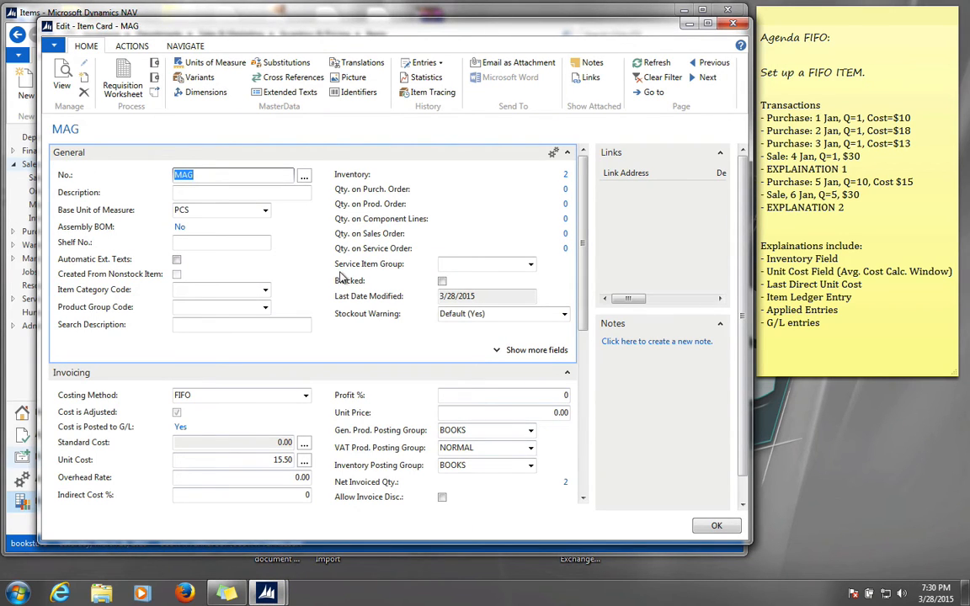
Step: Examine the inventory, unit cost and last direct cost on the MAG item card
{"action": "scroll", "coordinate": [341, 278], "scroll_direction": "down", "scroll_amount": 1}
{"action": "scroll", "coordinate": [341, 278], "scroll_direction": "up", "scroll_amount": 1}
{"action": "scroll", "coordinate": [331, 439], "scroll_direction": "down", "scroll_amount": 1}
{"action": "scroll", "coordinate": [331, 440], "scroll_direction": "down", "scroll_amount": 1}
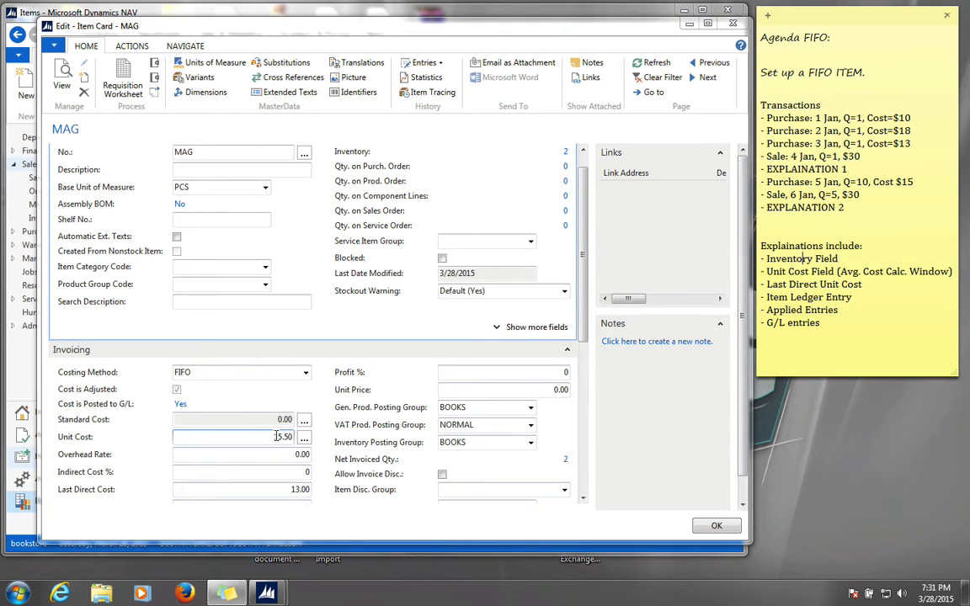
{"action": "left_click", "coordinate": [277, 436]}
{"action": "left_click_drag", "start_coordinate": [268, 436], "coordinate": [286, 437]}
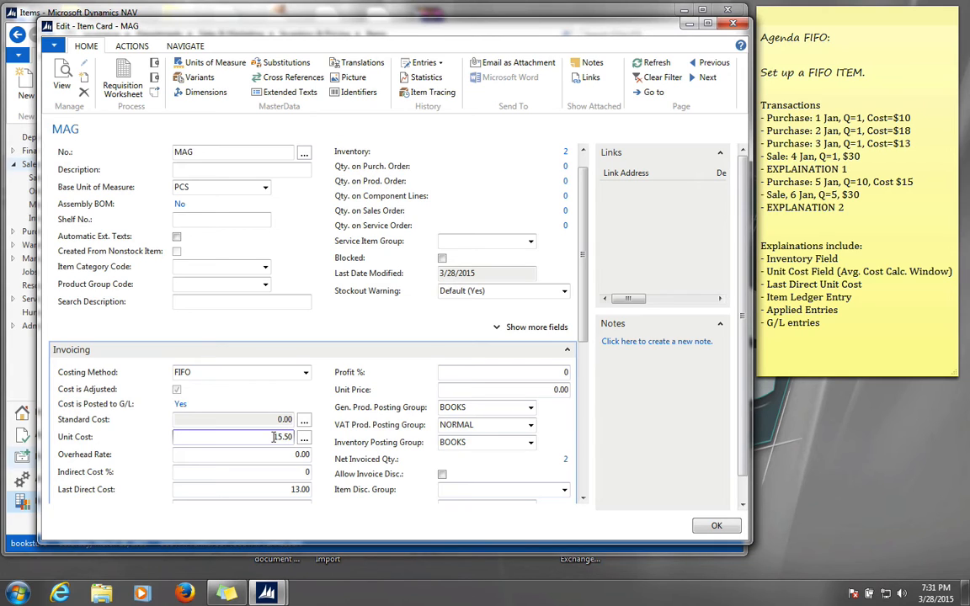
{"action": "left_click_drag", "start_coordinate": [272, 437], "coordinate": [299, 437]}
{"action": "left_click", "coordinate": [337, 445]}
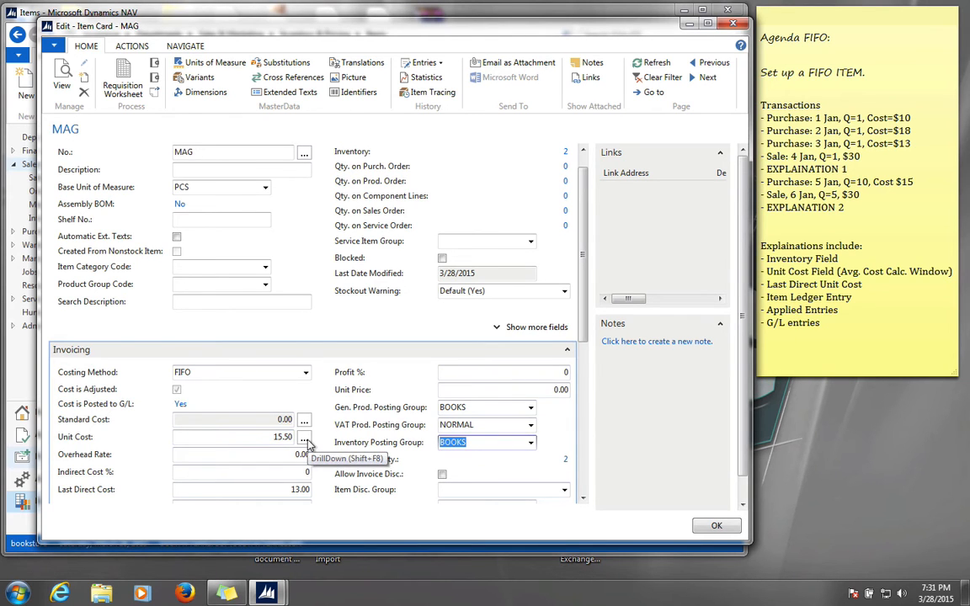
Step: Drill down from MAG's unit cost to the Average Cost Calc. Overview and inspect the entry behind the 1/2/2015 closing entry
{"action": "left_click", "coordinate": [305, 438]}
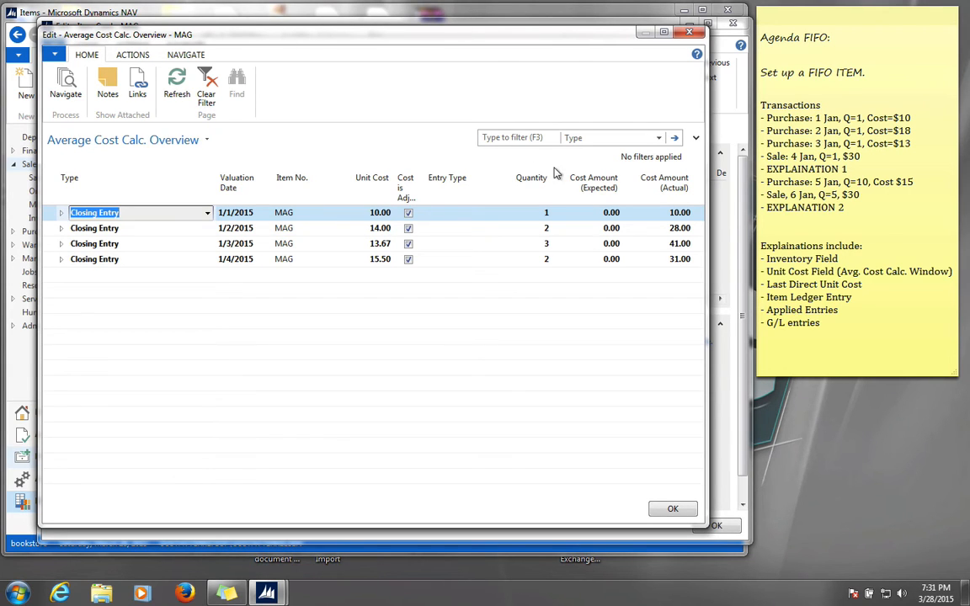
{"action": "left_click_drag", "start_coordinate": [348, 39], "coordinate": [359, 38]}
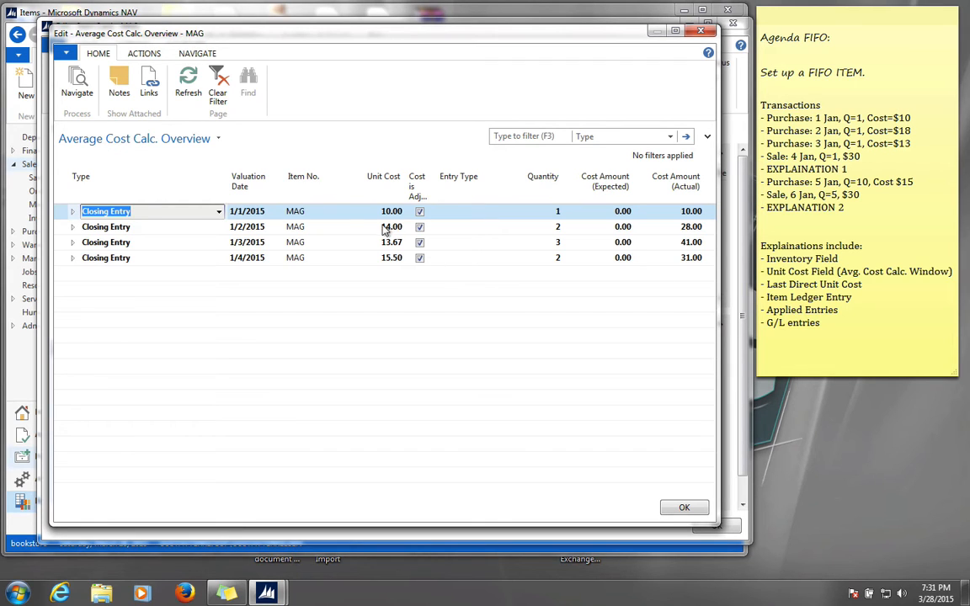
{"action": "left_click", "coordinate": [61, 234]}
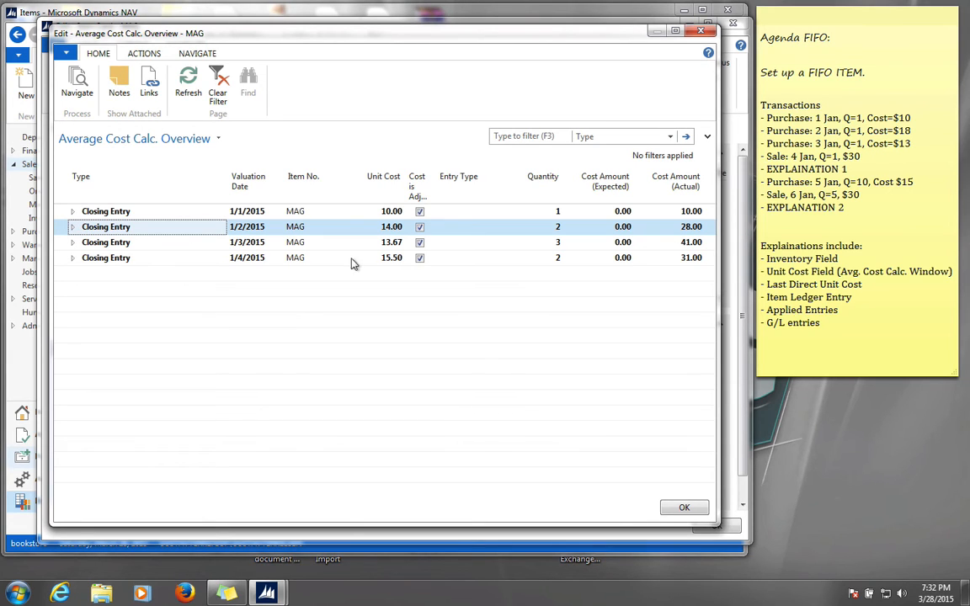
{"action": "left_click", "coordinate": [73, 227]}
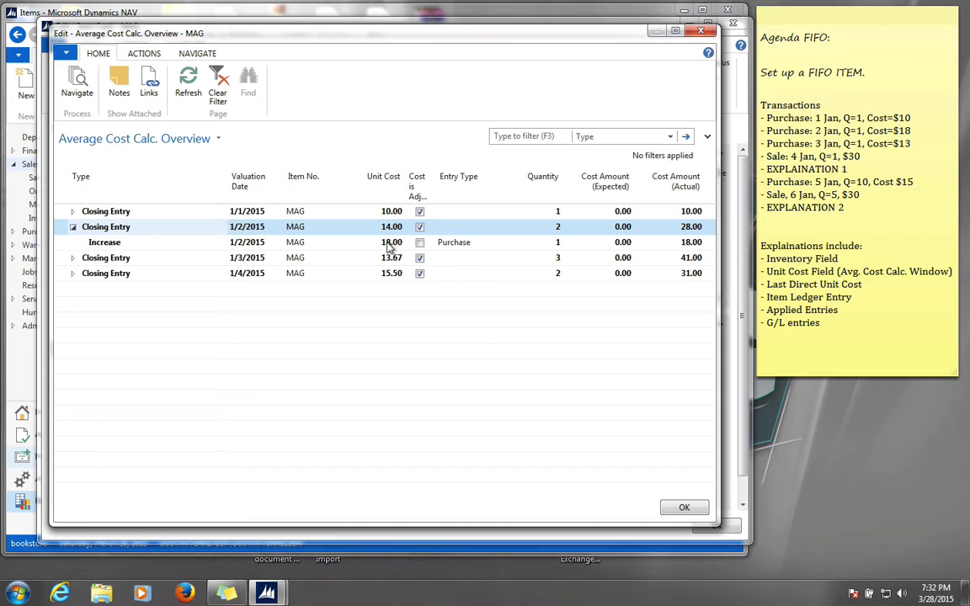
{"action": "left_click", "coordinate": [74, 228]}
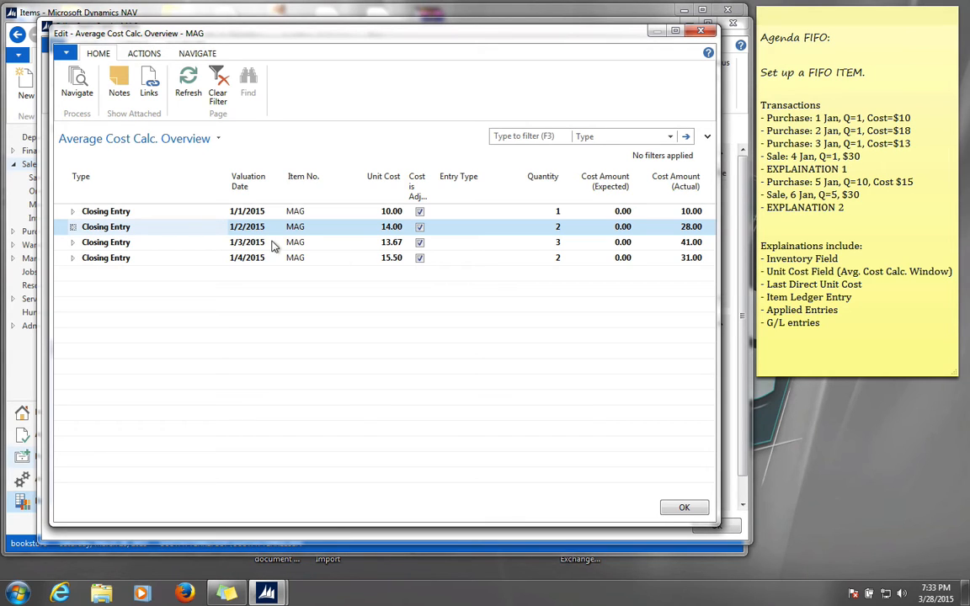
Step: Inspect the entries behind the 1/3/2015 and 1/4/2015 closing entries, comparing the sale's unit cost with the purchases in the agenda note
{"action": "left_click", "coordinate": [74, 243]}
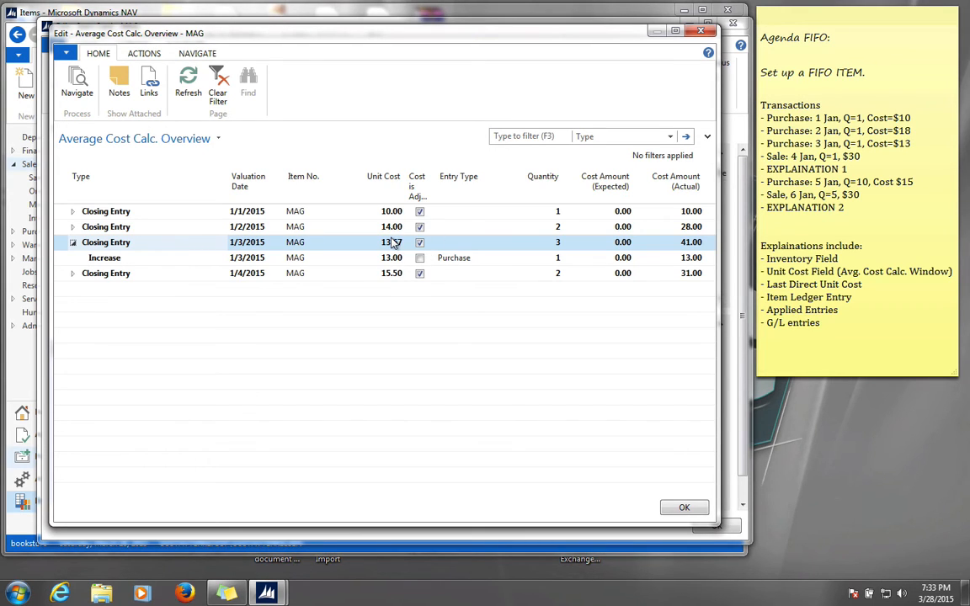
{"action": "left_click", "coordinate": [73, 243]}
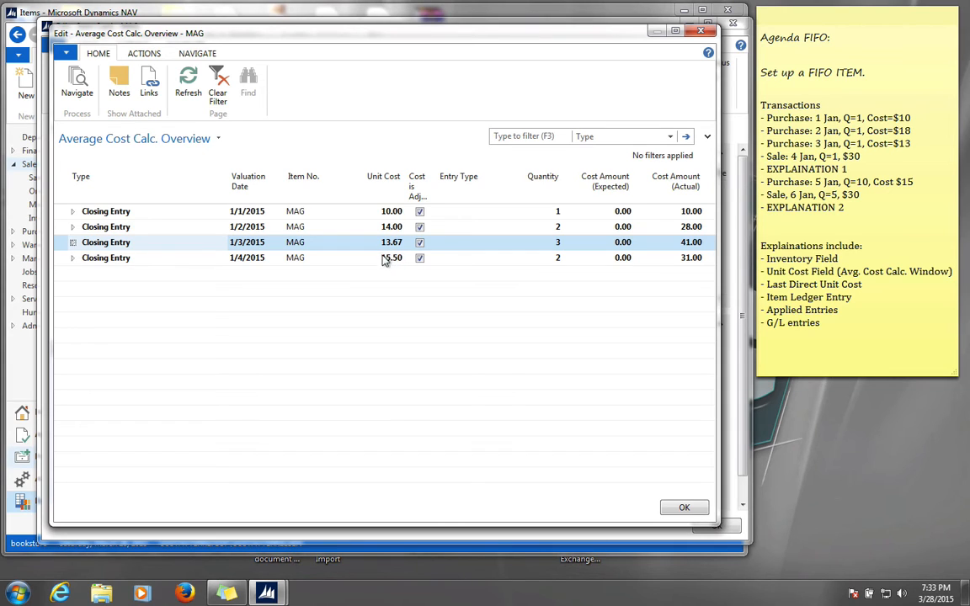
{"action": "left_click", "coordinate": [72, 258]}
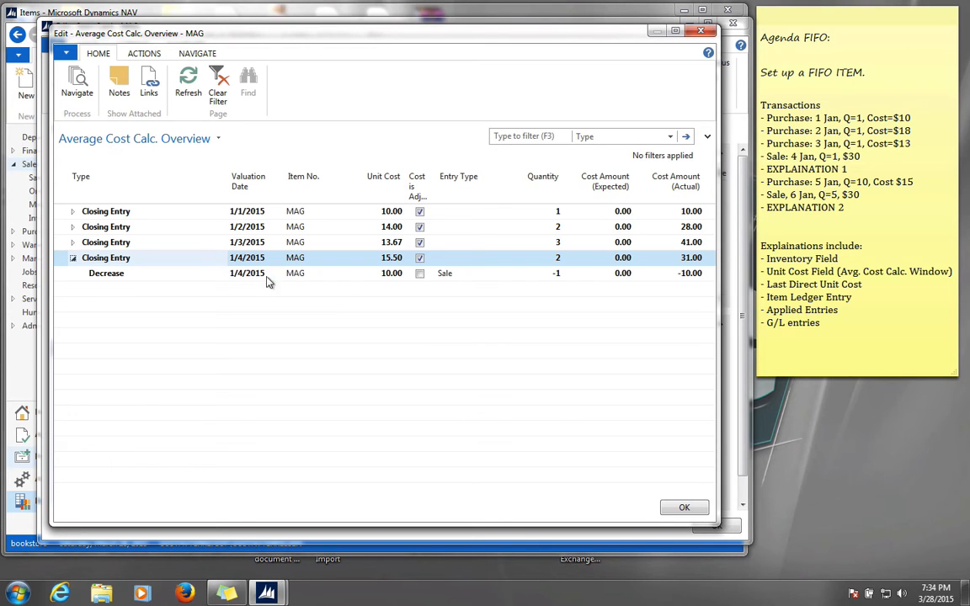
{"action": "left_click", "coordinate": [391, 275]}
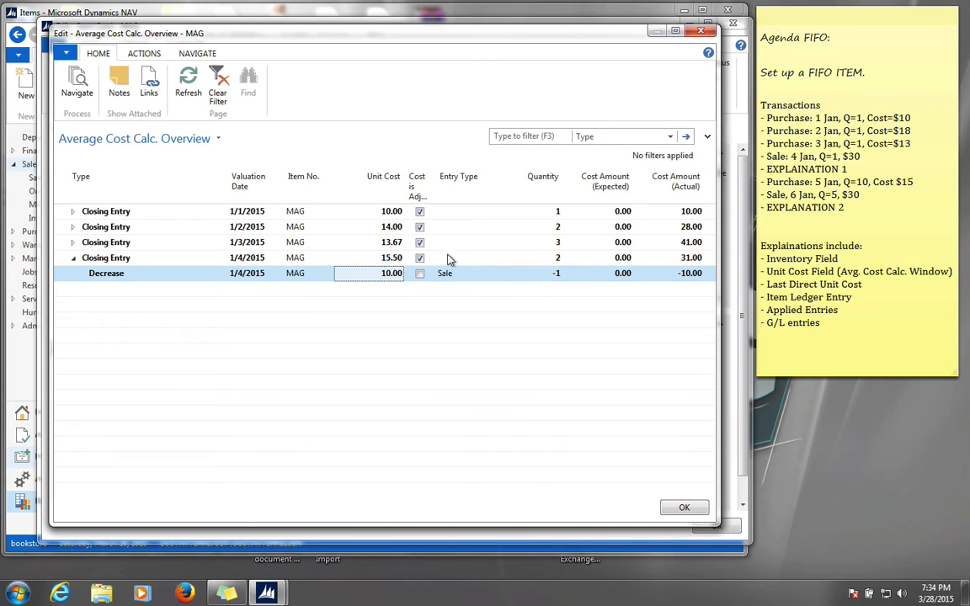
{"action": "left_click", "coordinate": [916, 142]}
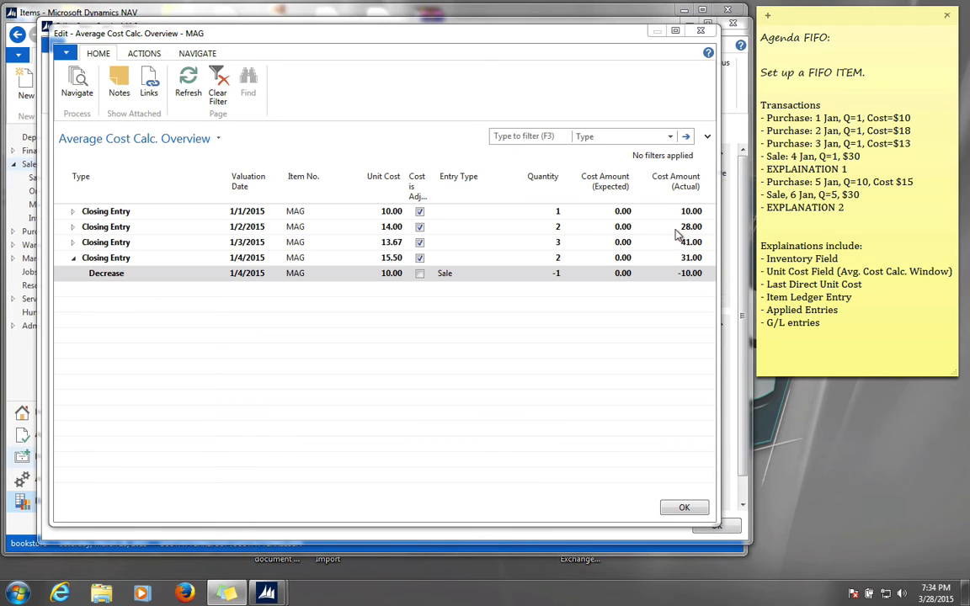
Step: Widen and close the Average Cost Calc. Overview, and examine the last direct cost on MAG's item card
{"action": "left_click", "coordinate": [724, 232]}
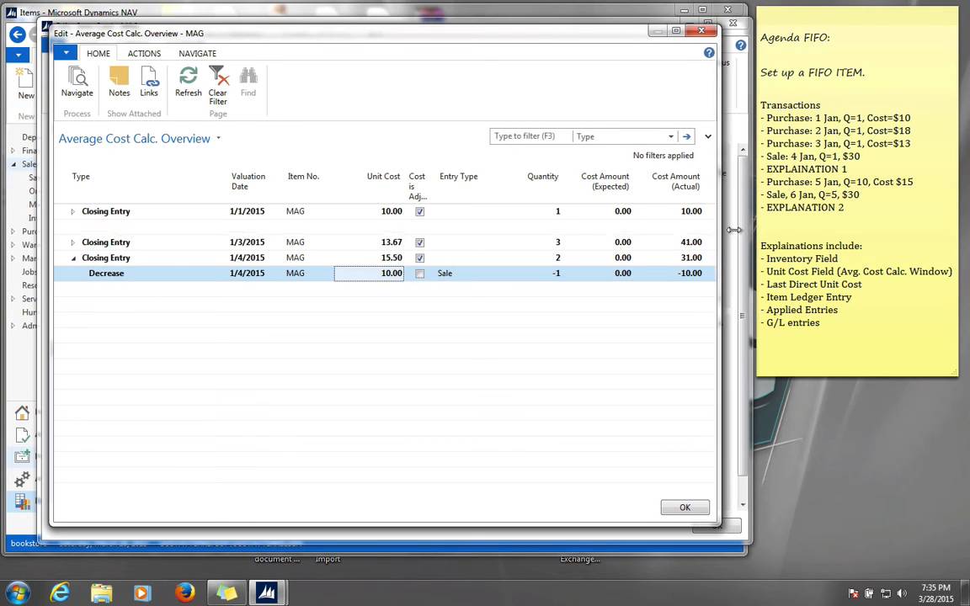
{"action": "left_click_drag", "start_coordinate": [734, 229], "coordinate": [750, 229]}
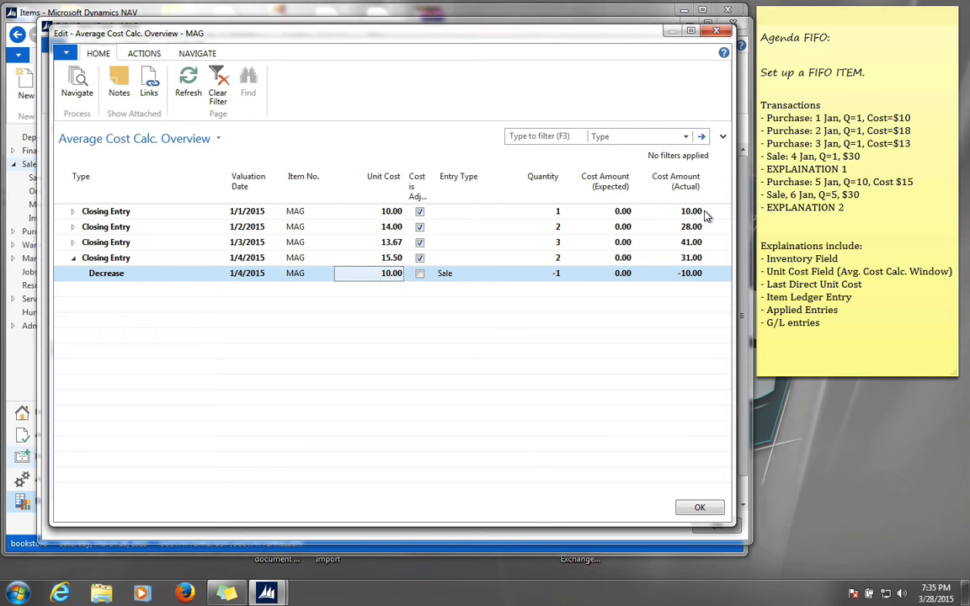
{"action": "left_click", "coordinate": [716, 31]}
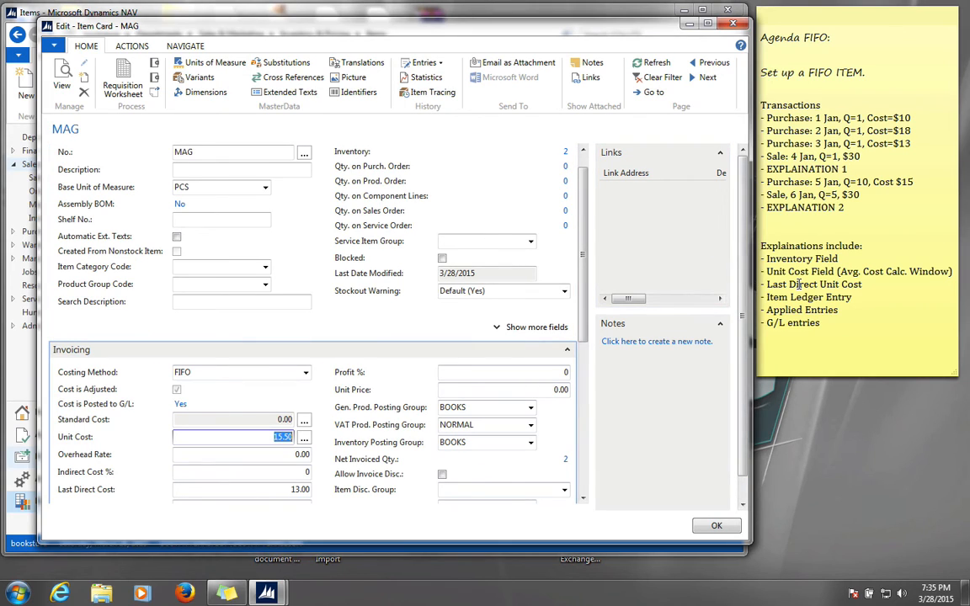
{"action": "left_click", "coordinate": [796, 284]}
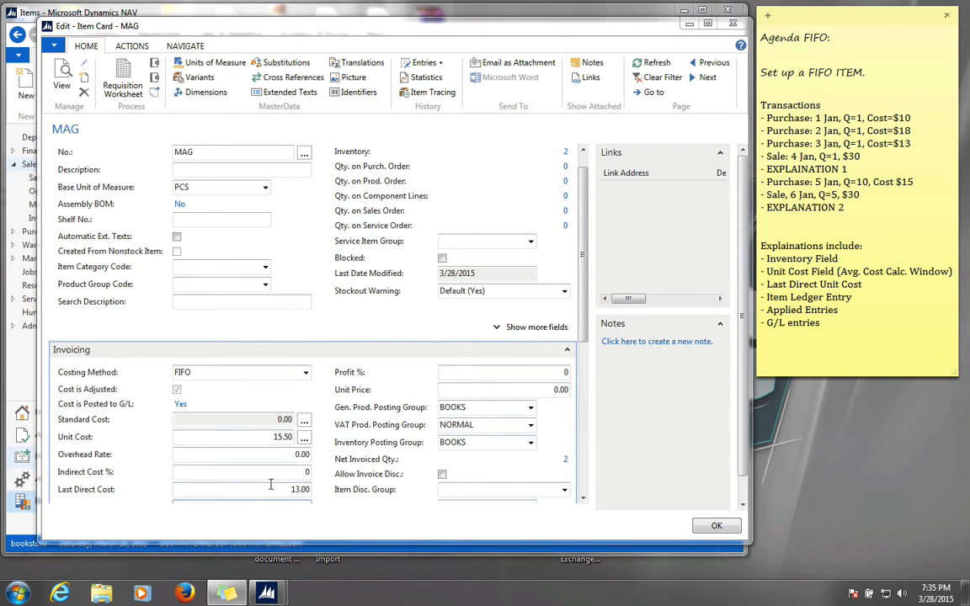
{"action": "left_click", "coordinate": [278, 489]}
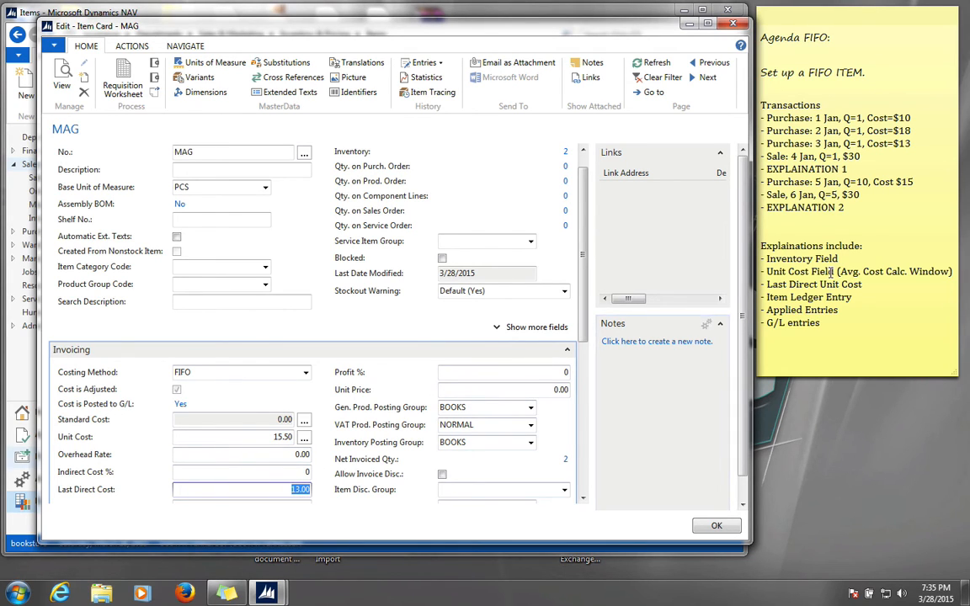
{"action": "left_click", "coordinate": [790, 291]}
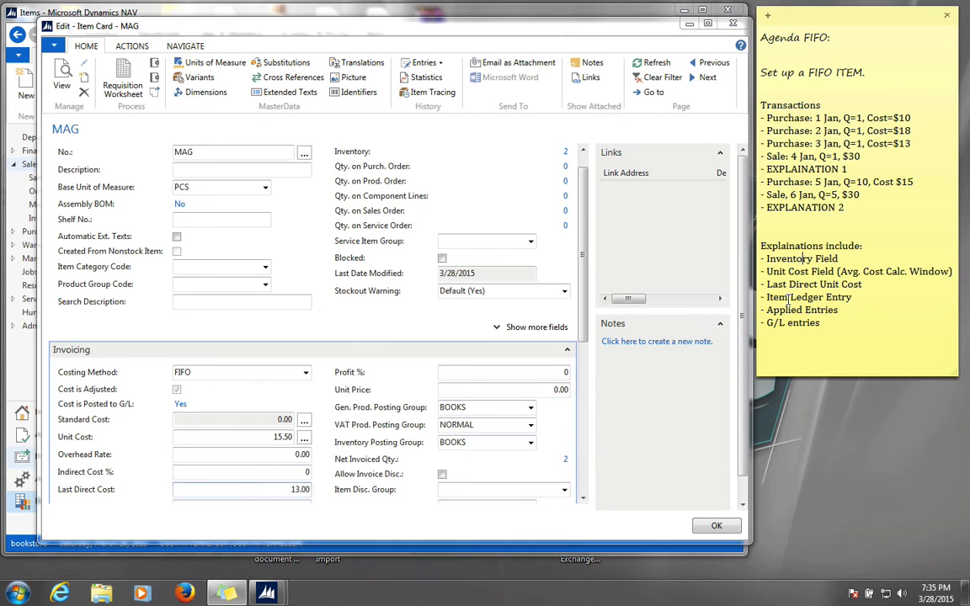
Step: Highlight Item Ledger Entry in the agenda note, open MAG's item ledger entries from its inventory quantity, and examine the three purchase entries
{"action": "left_click_drag", "start_coordinate": [857, 298], "coordinate": [761, 299]}
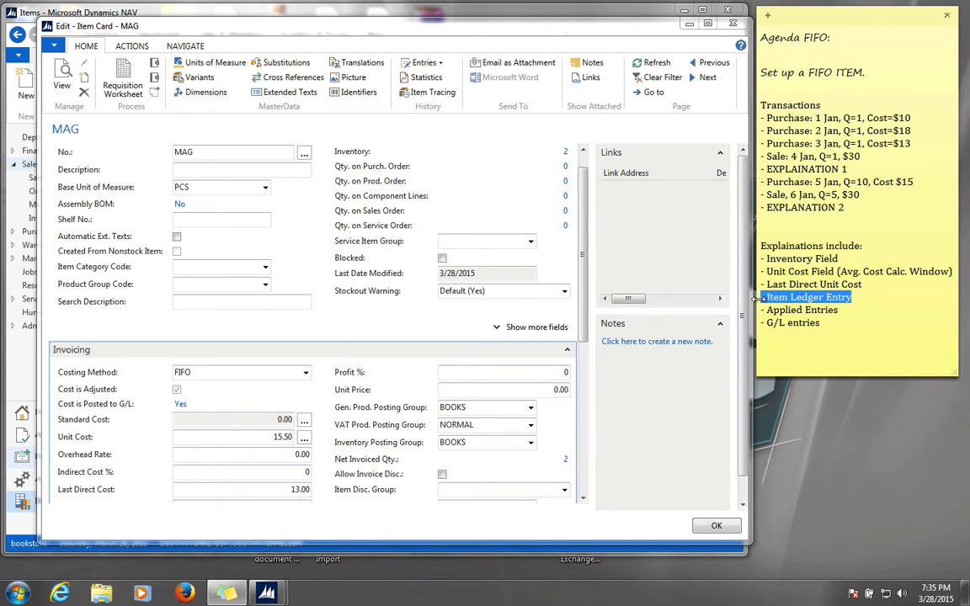
{"action": "left_click", "coordinate": [373, 285]}
{"action": "scroll", "coordinate": [373, 285], "scroll_direction": "up", "scroll_amount": 2}
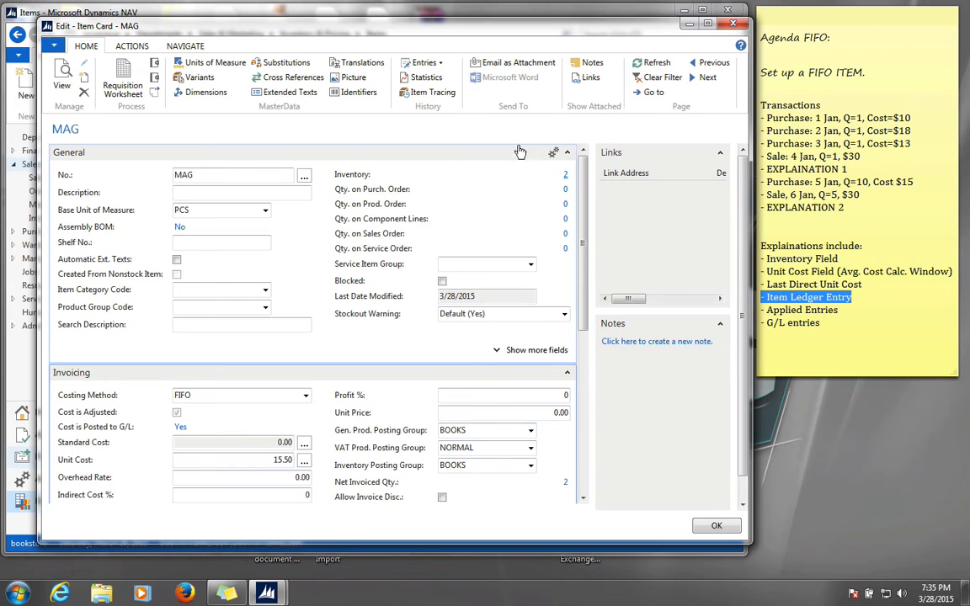
{"action": "left_click", "coordinate": [441, 67]}
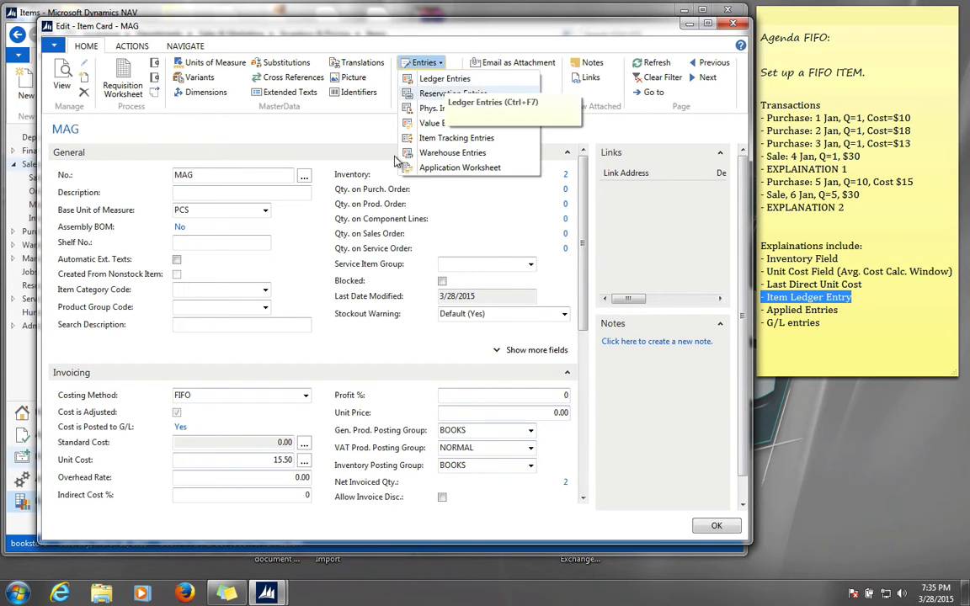
{"action": "left_click", "coordinate": [380, 208]}
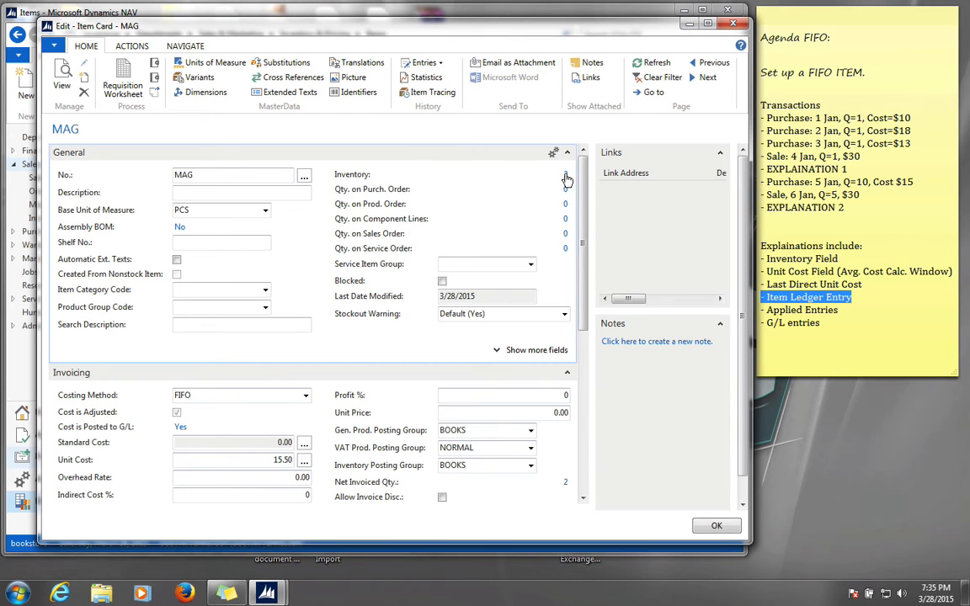
{"action": "left_click", "coordinate": [567, 178]}
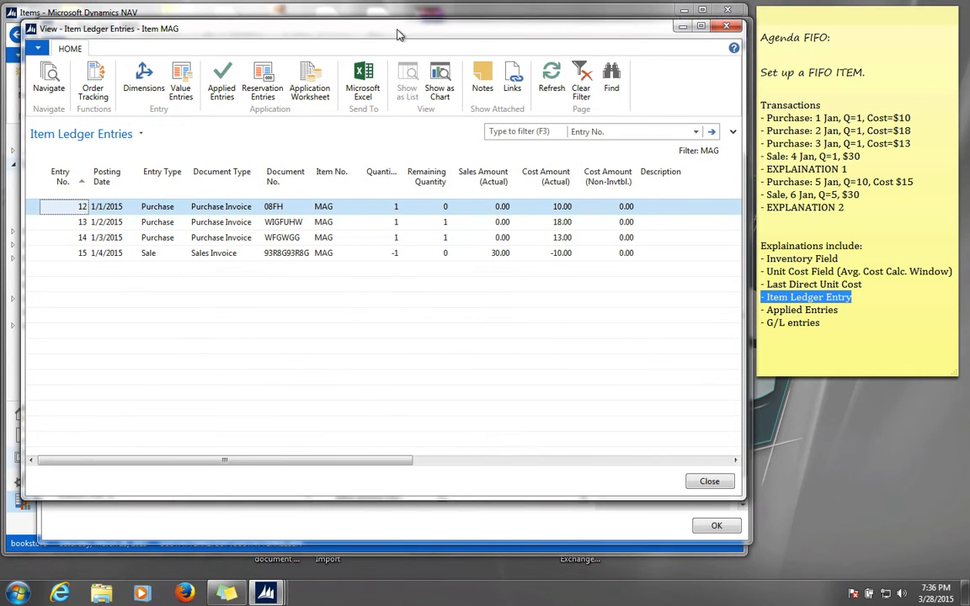
{"action": "left_click_drag", "start_coordinate": [396, 26], "coordinate": [385, 17]}
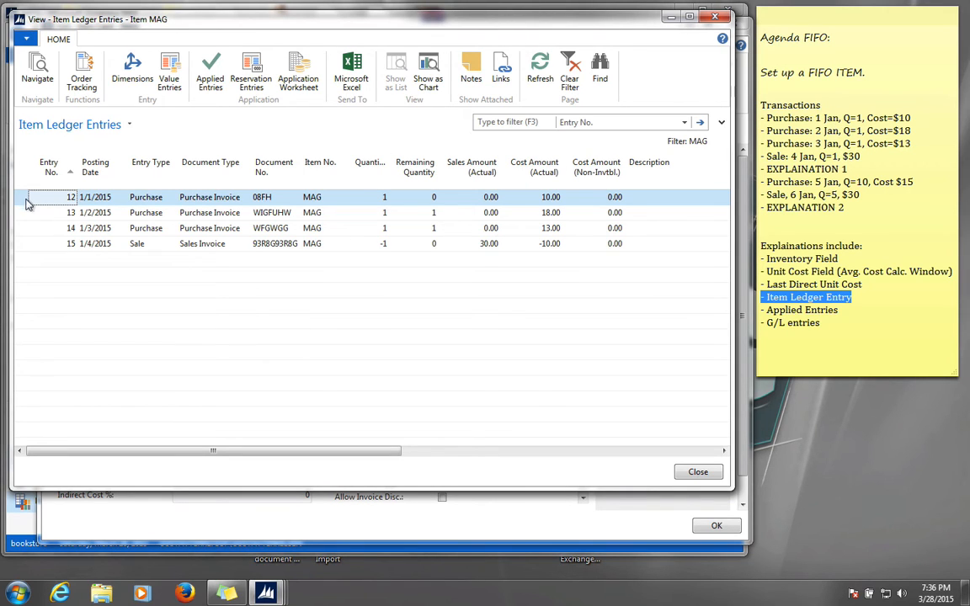
{"action": "left_click_drag", "start_coordinate": [25, 199], "coordinate": [25, 229]}
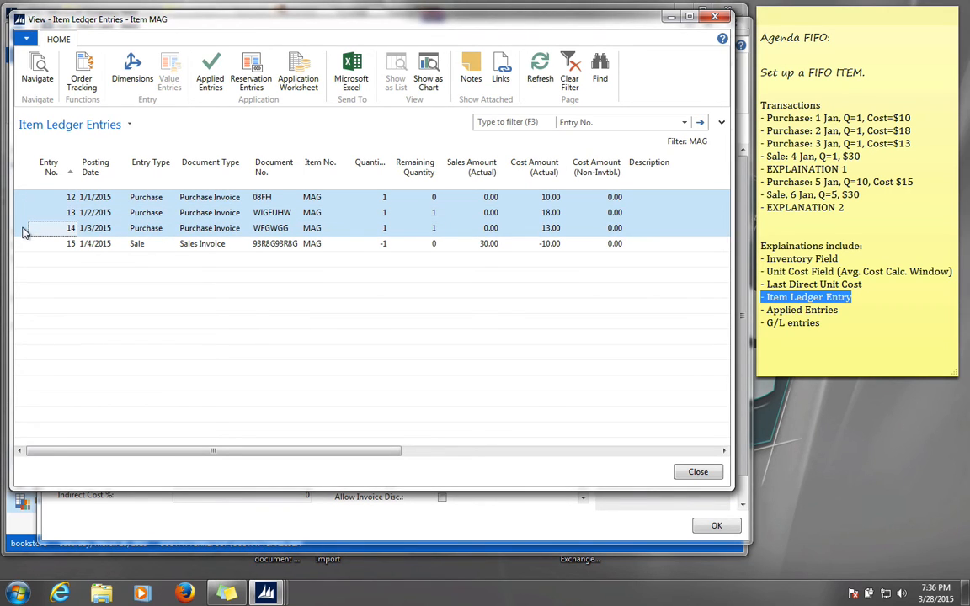
Step: Inspect the applied entries of the 1/4/2015 sale in MAG's item ledger entries
{"action": "left_click", "coordinate": [24, 244]}
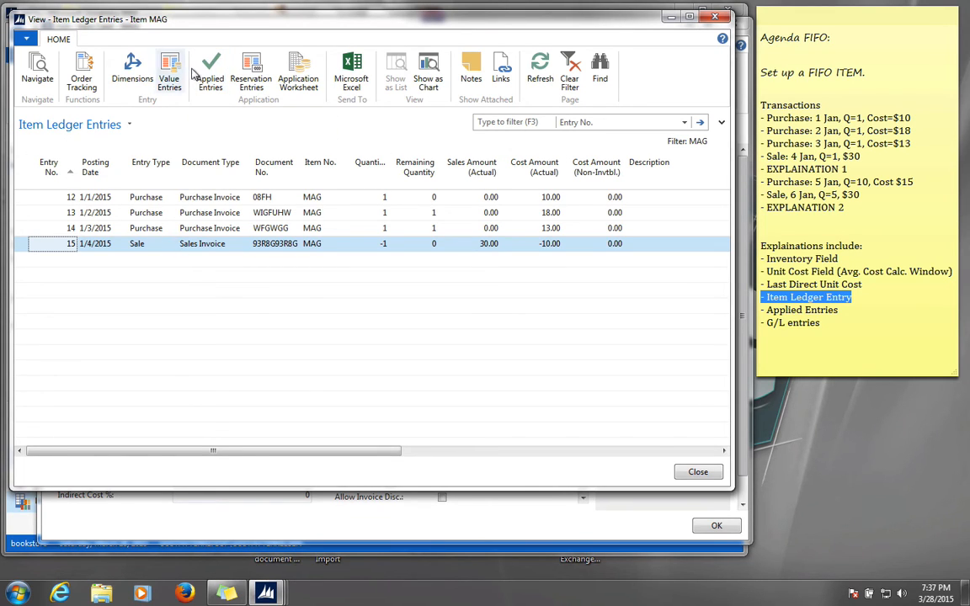
{"action": "left_click", "coordinate": [211, 84]}
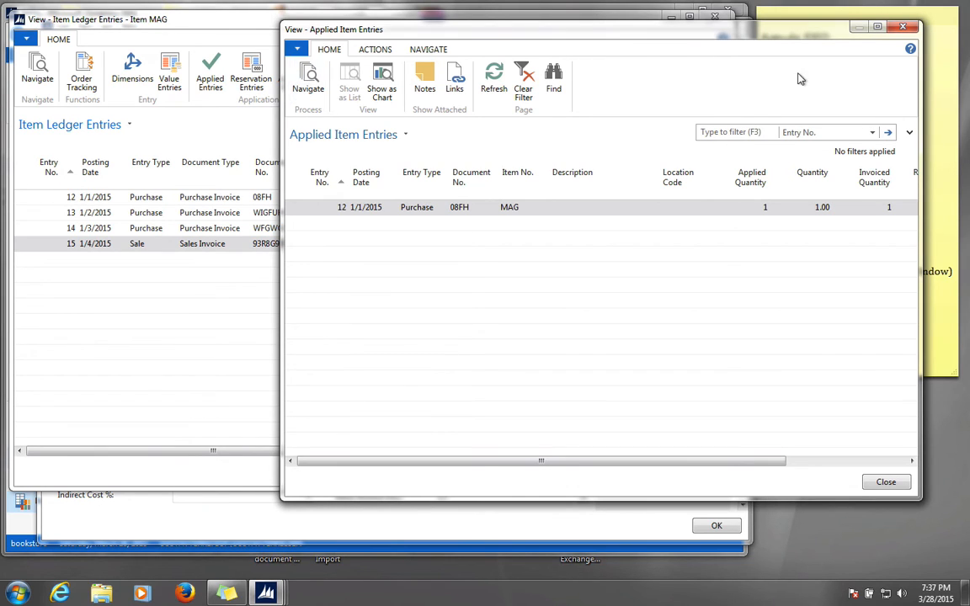
{"action": "left_click", "coordinate": [901, 26]}
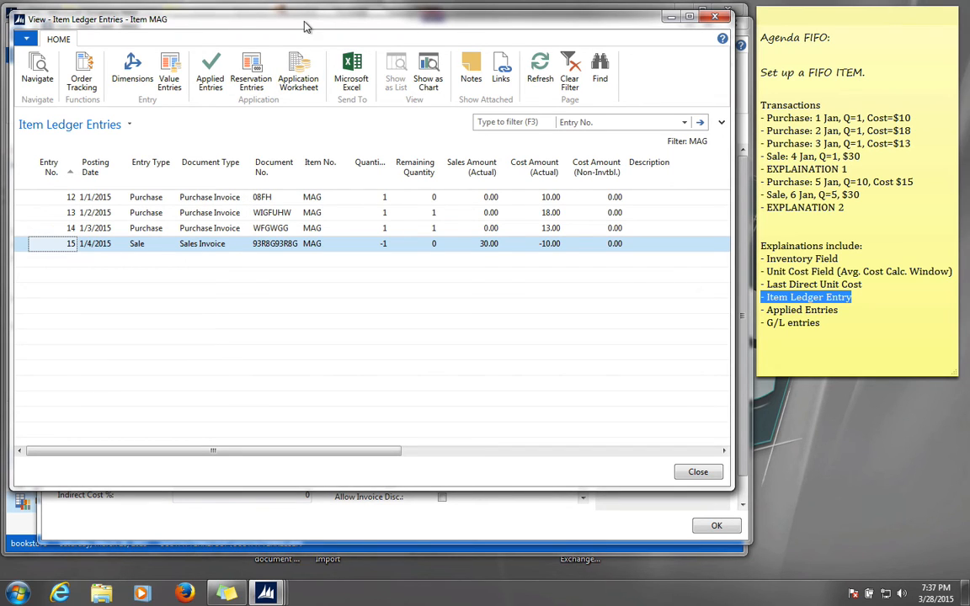
{"action": "left_click_drag", "start_coordinate": [275, 18], "coordinate": [269, 16]}
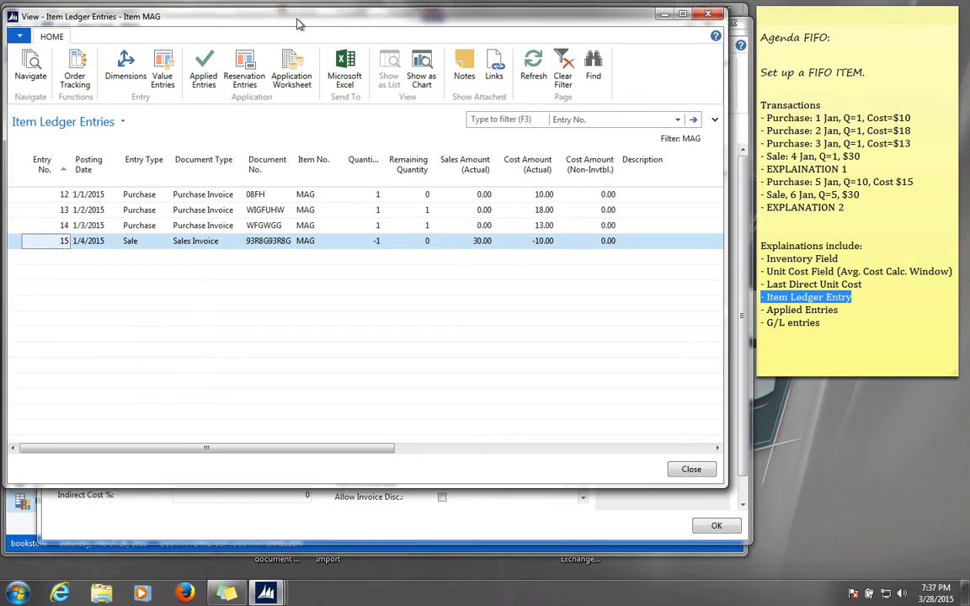
Step: Inspect the applied entries of the 1/1/2015 purchase, and return to the 1/4/2015 sale entry and the agenda note
{"action": "left_click", "coordinate": [200, 195]}
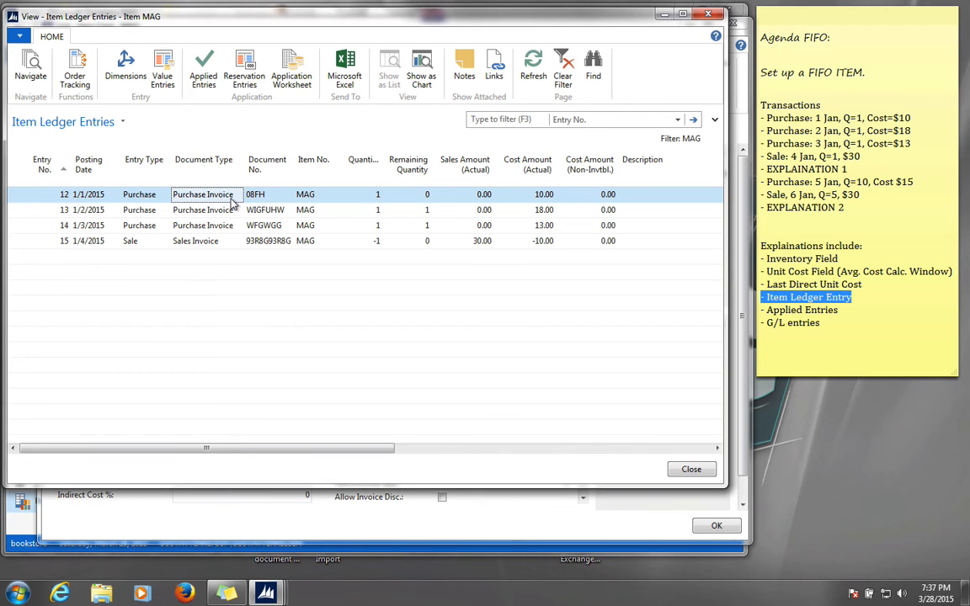
{"action": "left_click", "coordinate": [204, 76]}
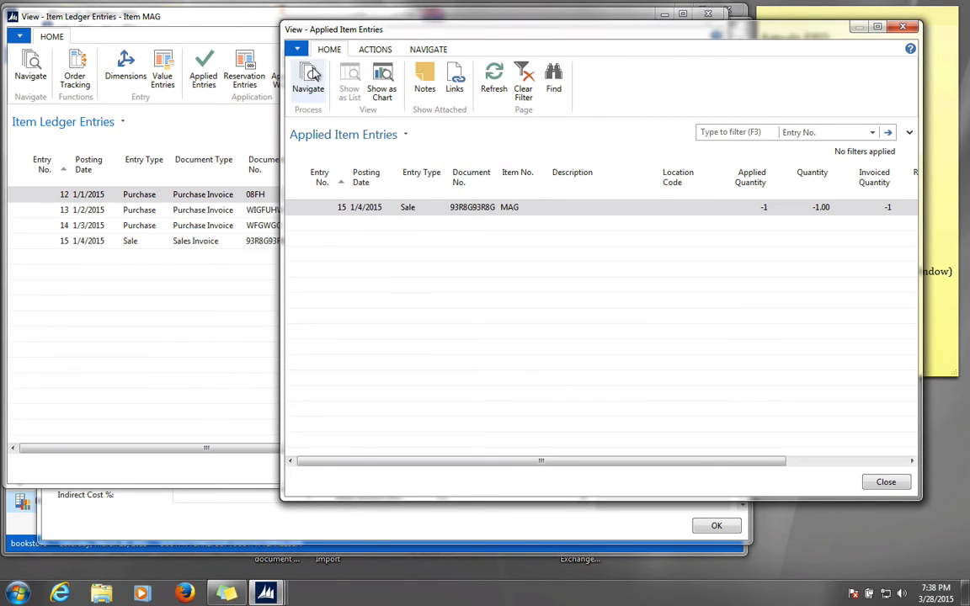
{"action": "left_click", "coordinate": [901, 31]}
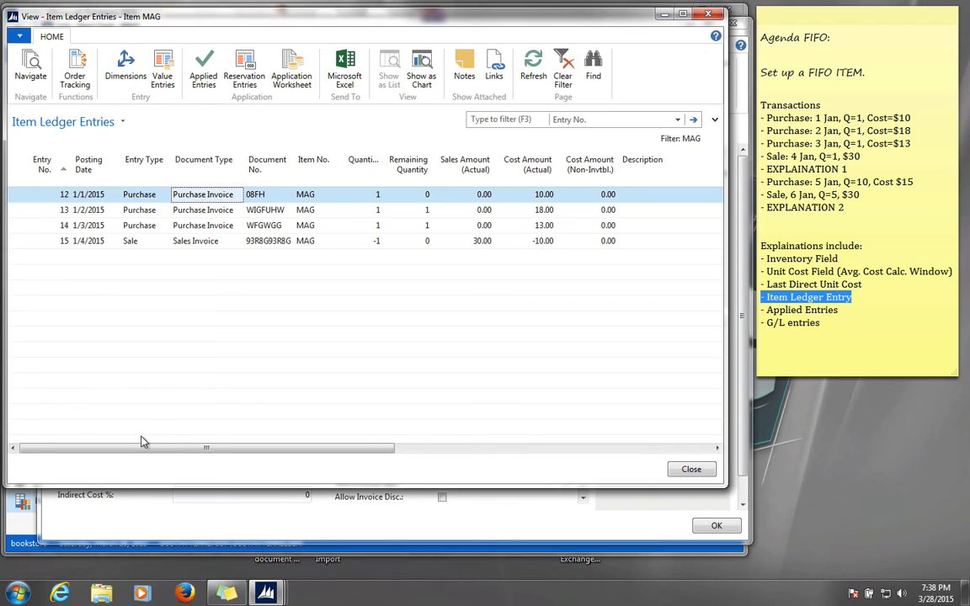
{"action": "left_click", "coordinate": [194, 242]}
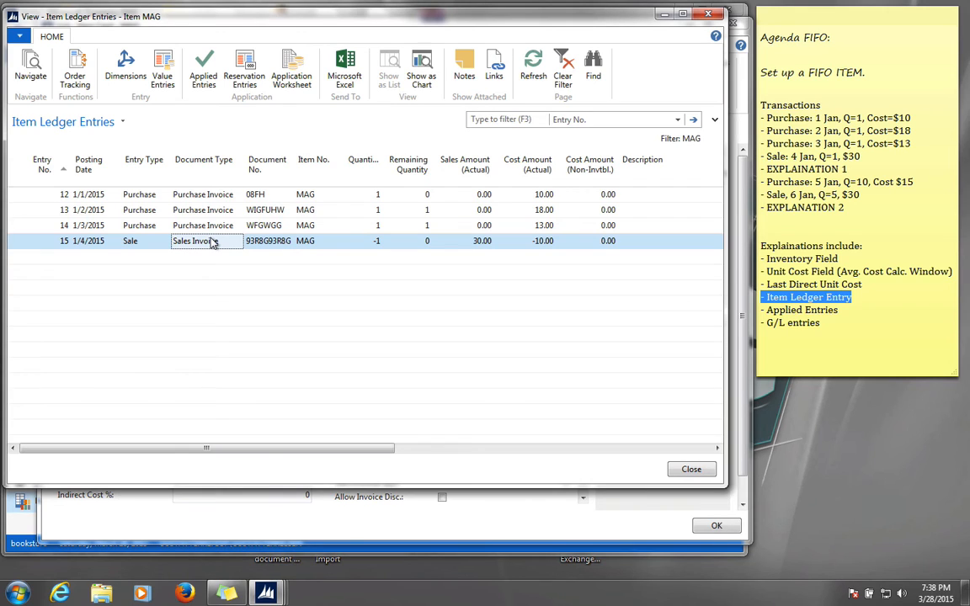
{"action": "left_click", "coordinate": [813, 301]}
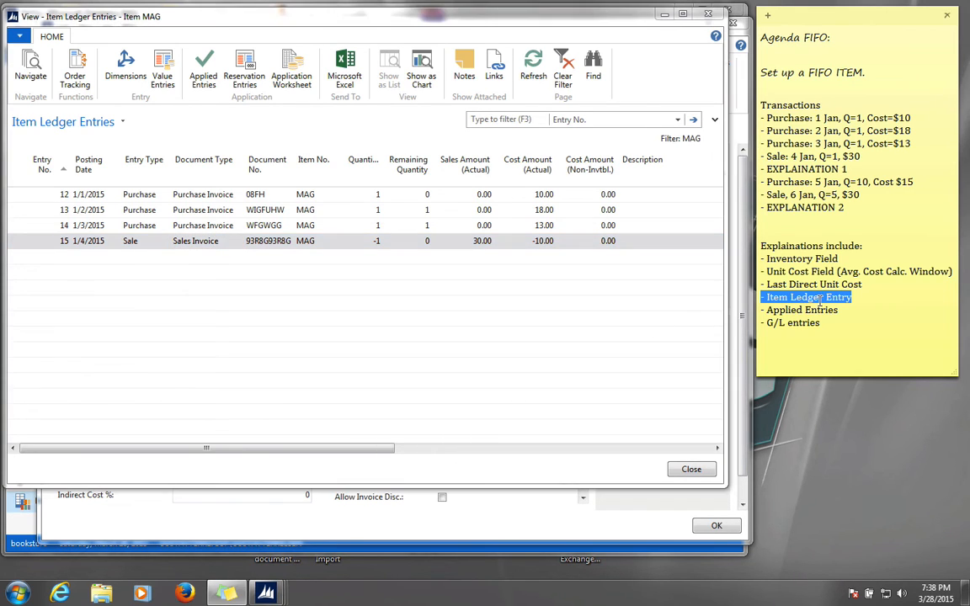
{"action": "left_click", "coordinate": [801, 298]}
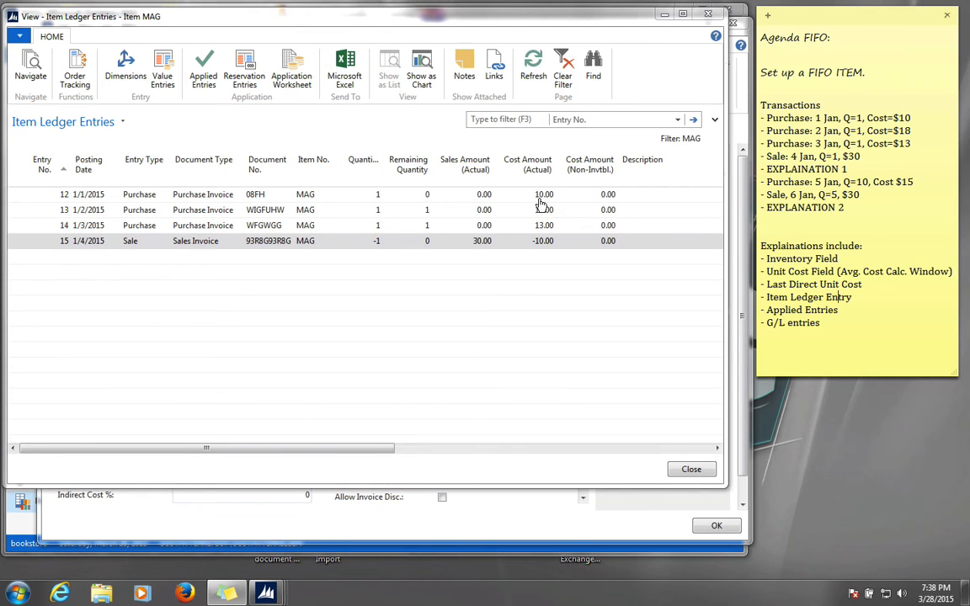
Step: Navigate from the 1/1/2015 purchase to its G/L entries and examine the invoice lines and the inventory and direct cost applied lines
{"action": "left_click", "coordinate": [803, 325]}
{"action": "left_click", "coordinate": [221, 197]}
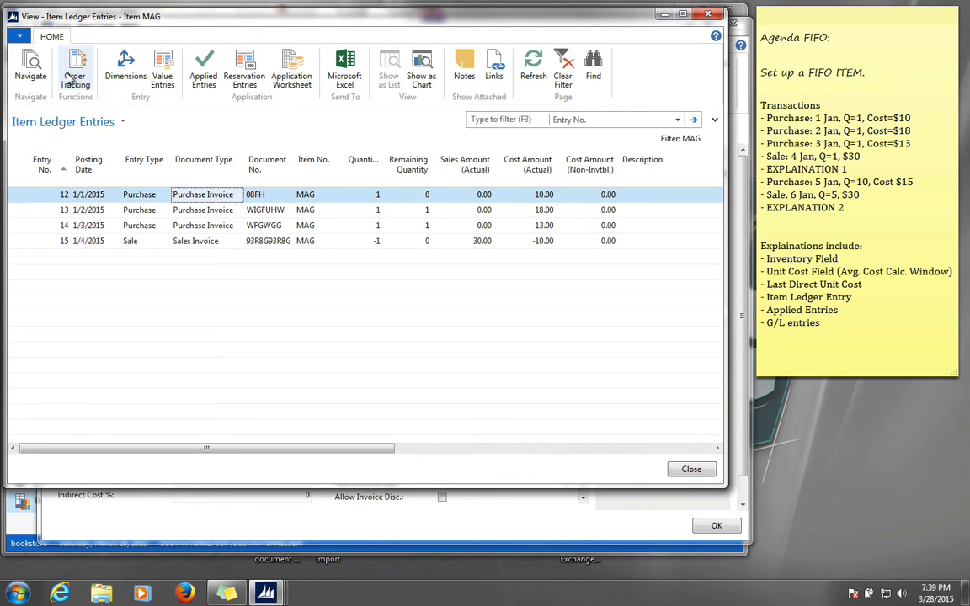
{"action": "left_click", "coordinate": [37, 76]}
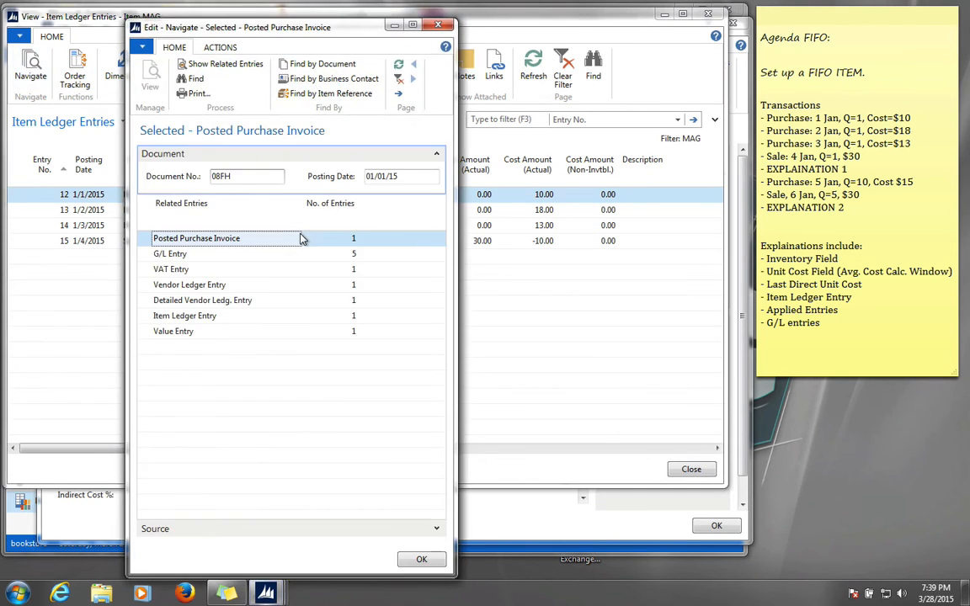
{"action": "left_click", "coordinate": [354, 254]}
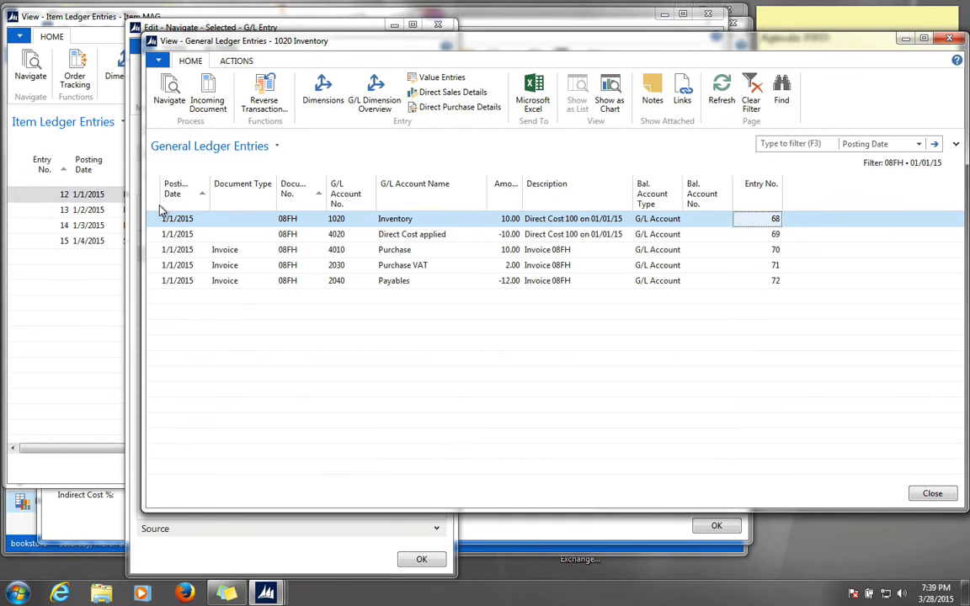
{"action": "left_click", "coordinate": [158, 251]}
{"action": "left_click_drag", "start_coordinate": [158, 251], "coordinate": [158, 285]}
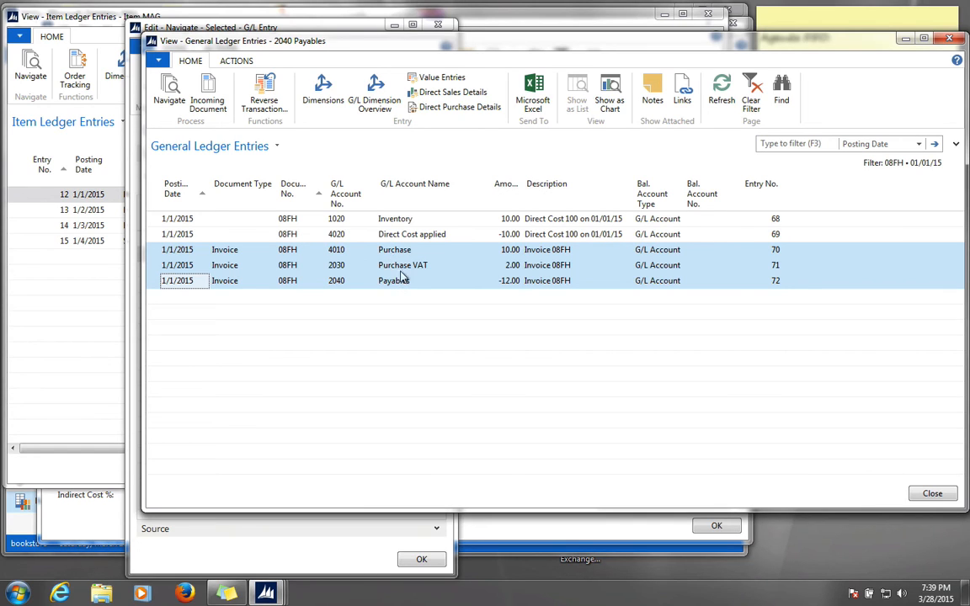
{"action": "left_click", "coordinate": [148, 219]}
{"action": "left_click", "coordinate": [156, 234], "text": "shift"}
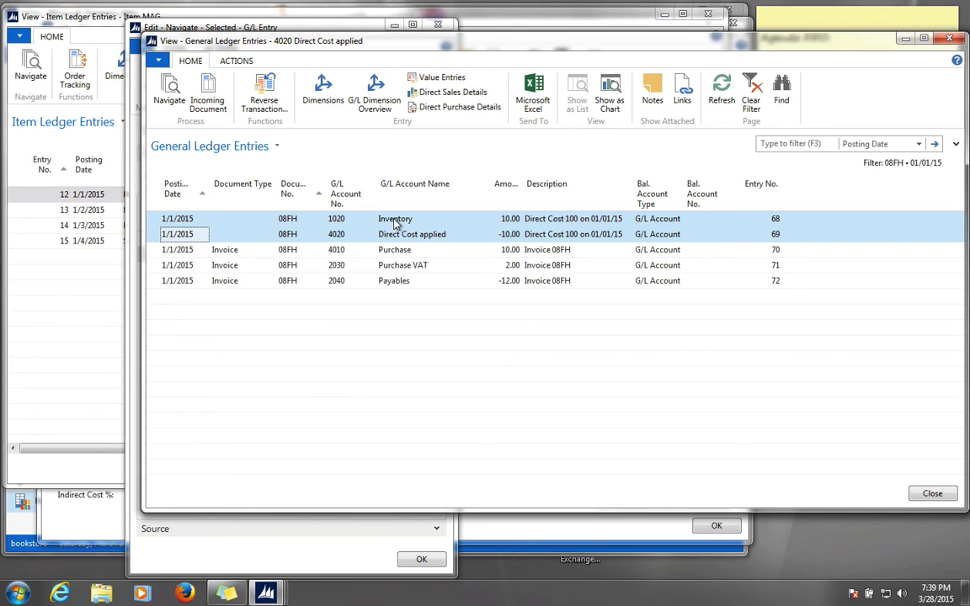
{"action": "key", "text": "Escape"}
{"action": "key", "text": "Escape"}
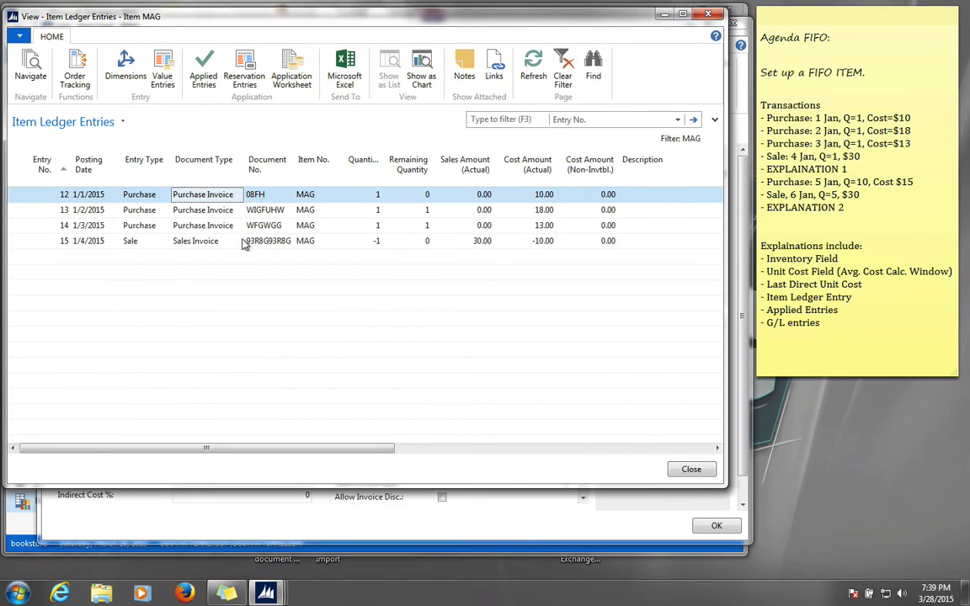
Step: Navigate from the 1/4/2015 sale to its G/L entries and examine the invoice lines and the inventory and cost of goods sold lines
{"action": "left_click", "coordinate": [91, 242]}
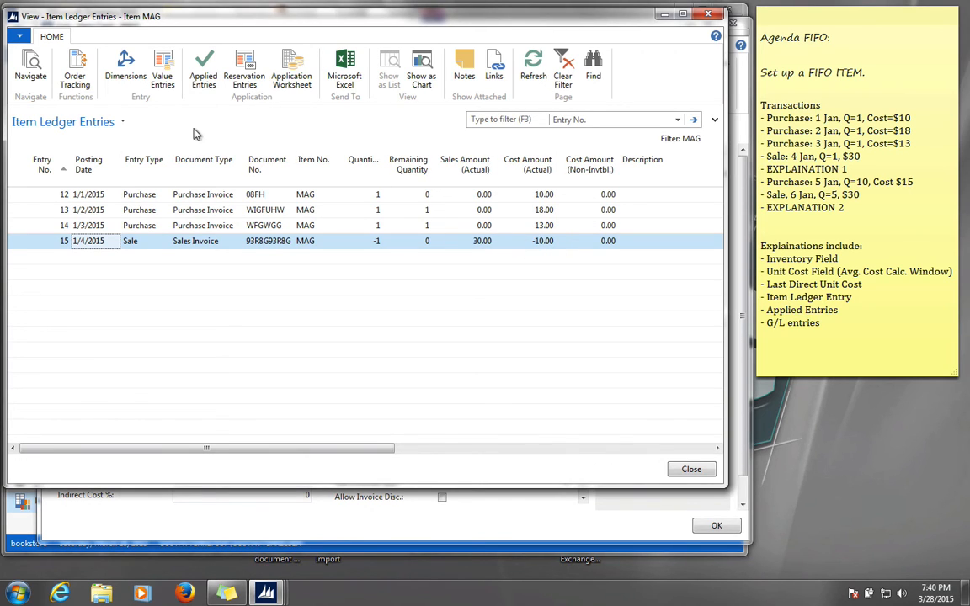
{"action": "left_click", "coordinate": [30, 67]}
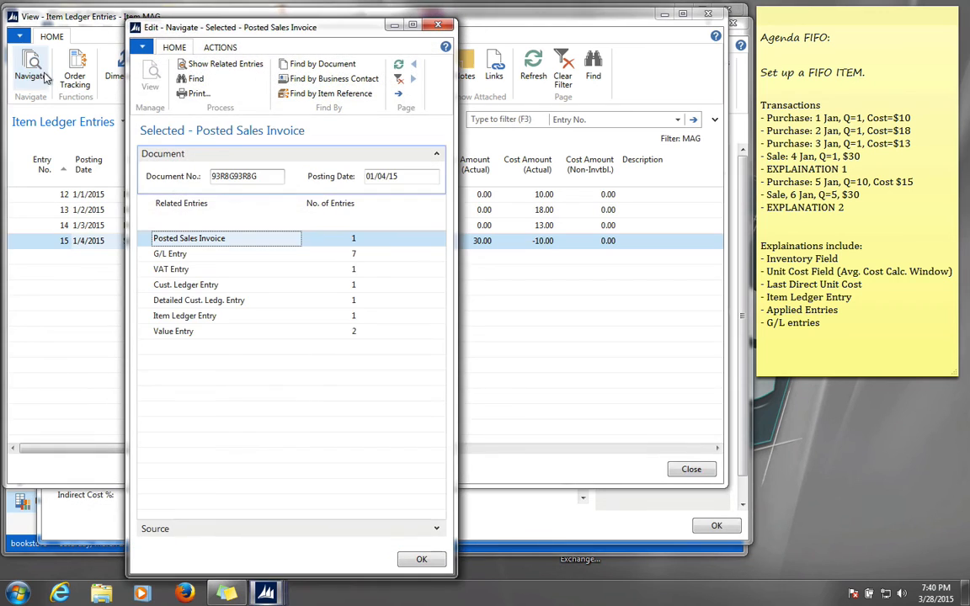
{"action": "left_click", "coordinate": [355, 256]}
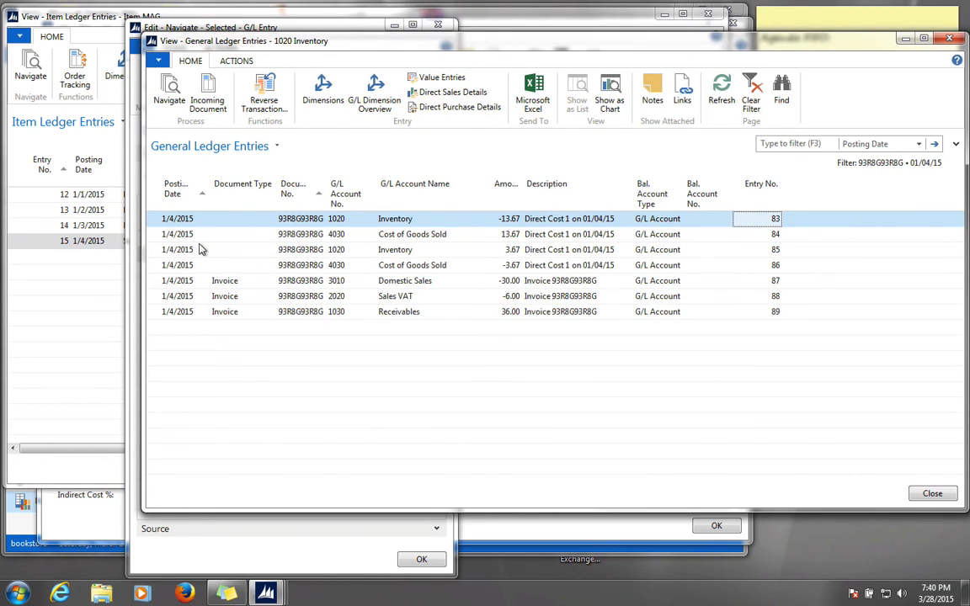
{"action": "left_click", "coordinate": [162, 281]}
{"action": "left_click", "coordinate": [158, 302], "text": "shift"}
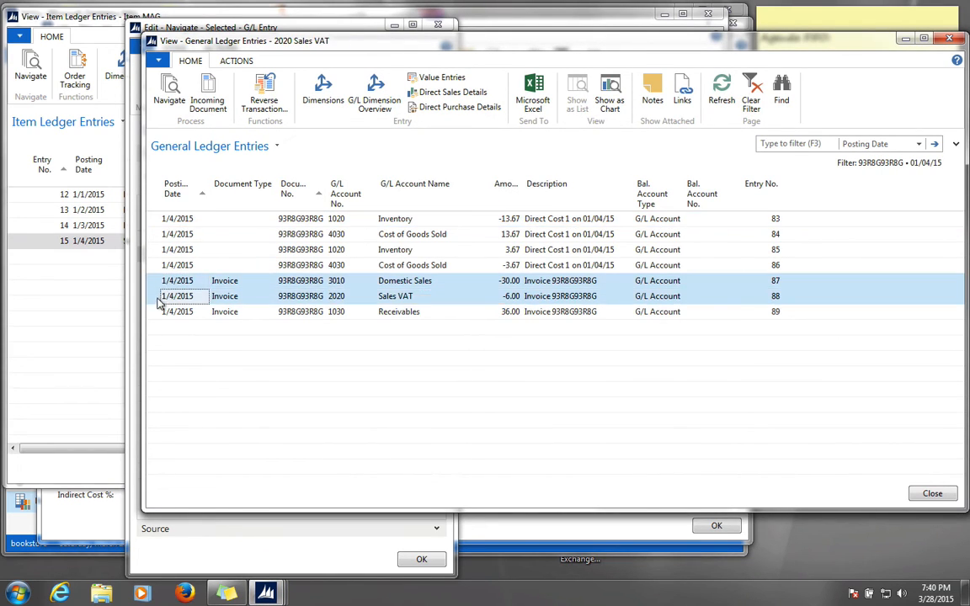
{"action": "left_click", "coordinate": [160, 313], "text": "shift"}
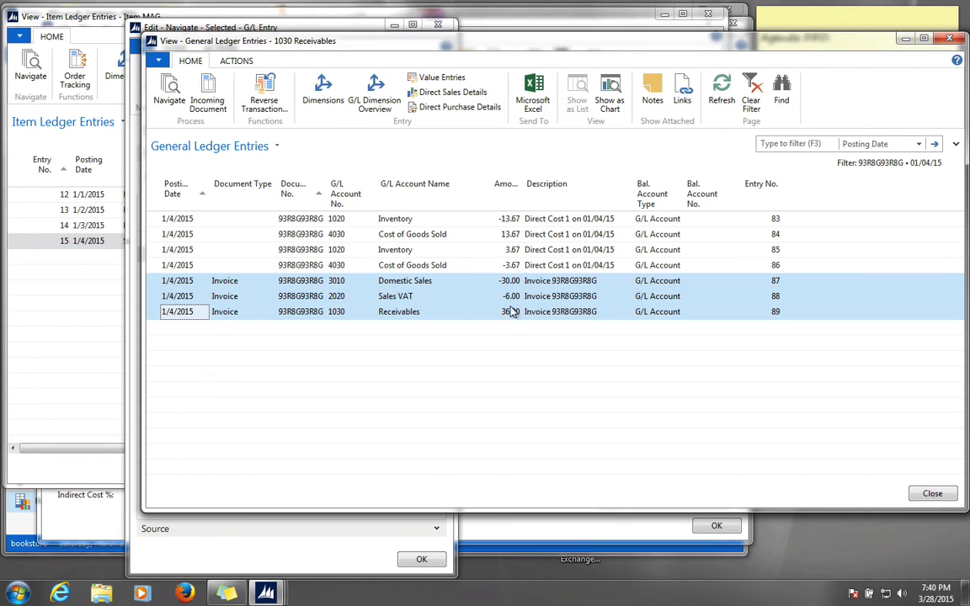
{"action": "left_click_drag", "start_coordinate": [150, 219], "coordinate": [156, 266]}
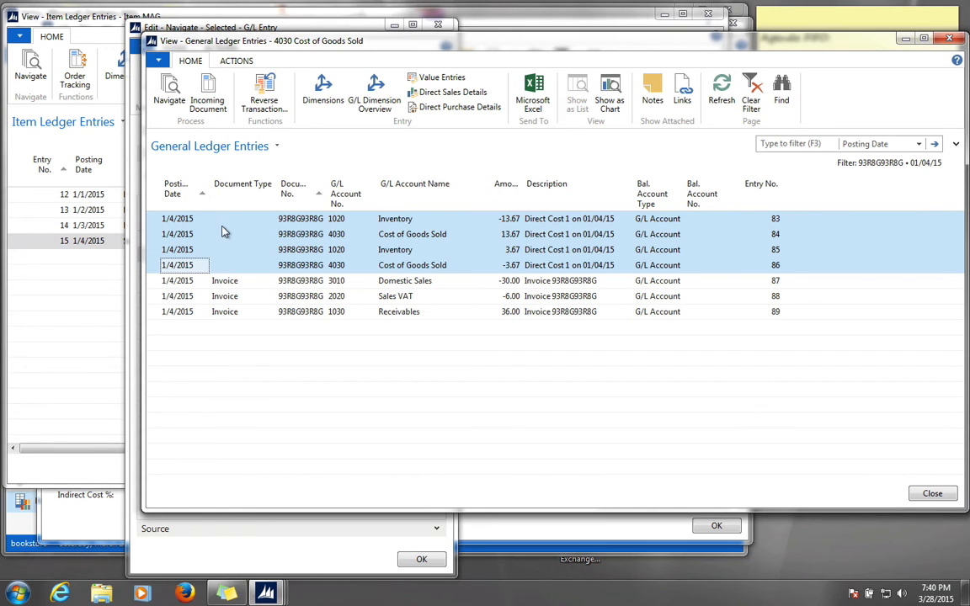
Step: Compare the inventory and cost of goods sold direct cost lines in the 1/4/2015 sale's G/L entries, and return to MAG's item card
{"action": "left_click", "coordinate": [154, 236]}
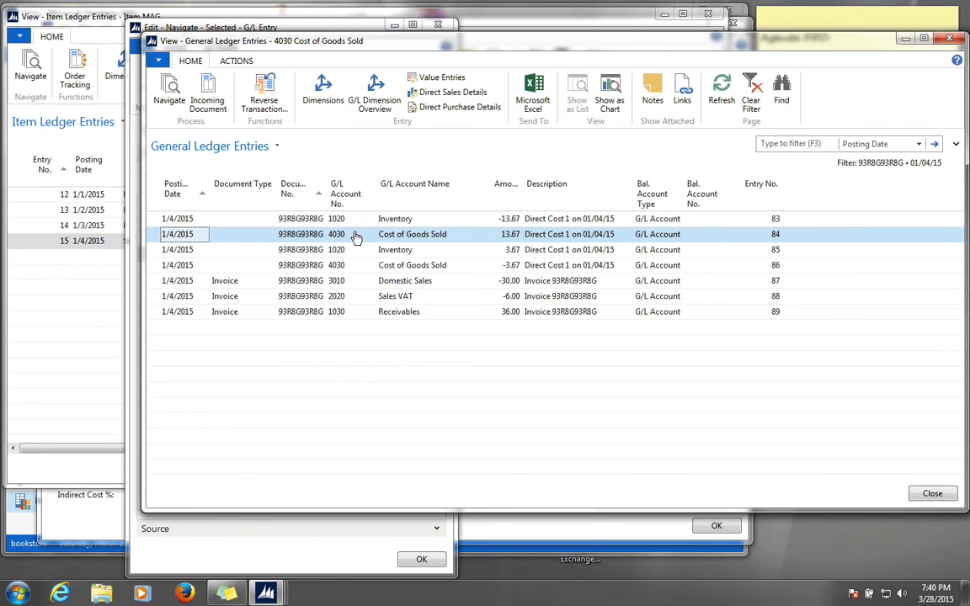
{"action": "left_click", "coordinate": [459, 266]}
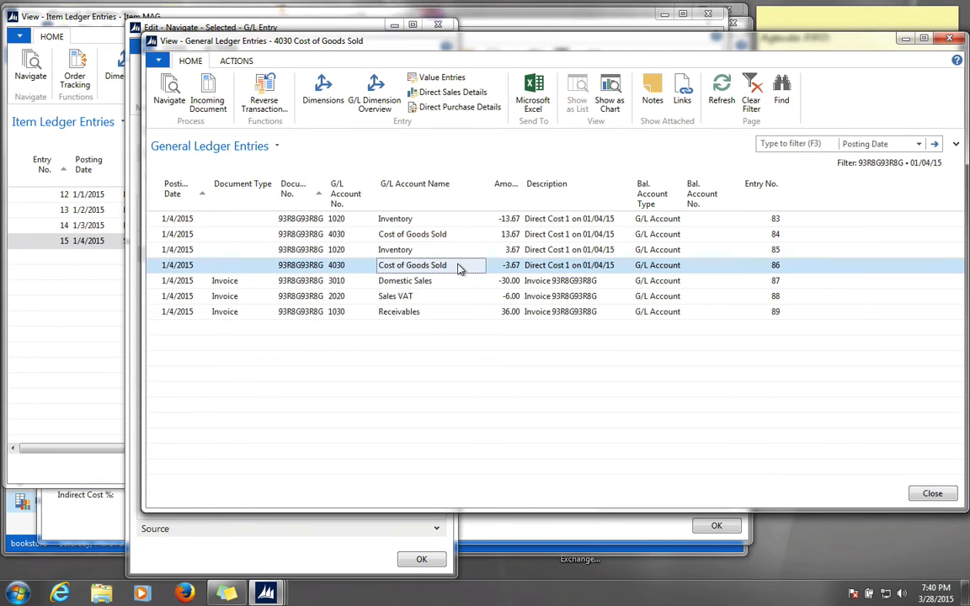
{"action": "left_click", "coordinate": [498, 239]}
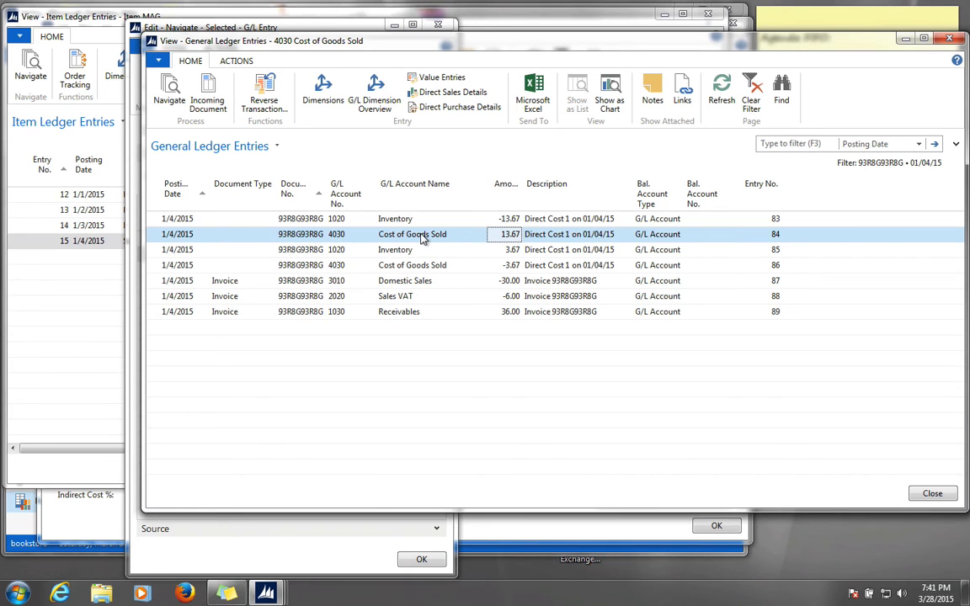
{"action": "left_click", "coordinate": [381, 247]}
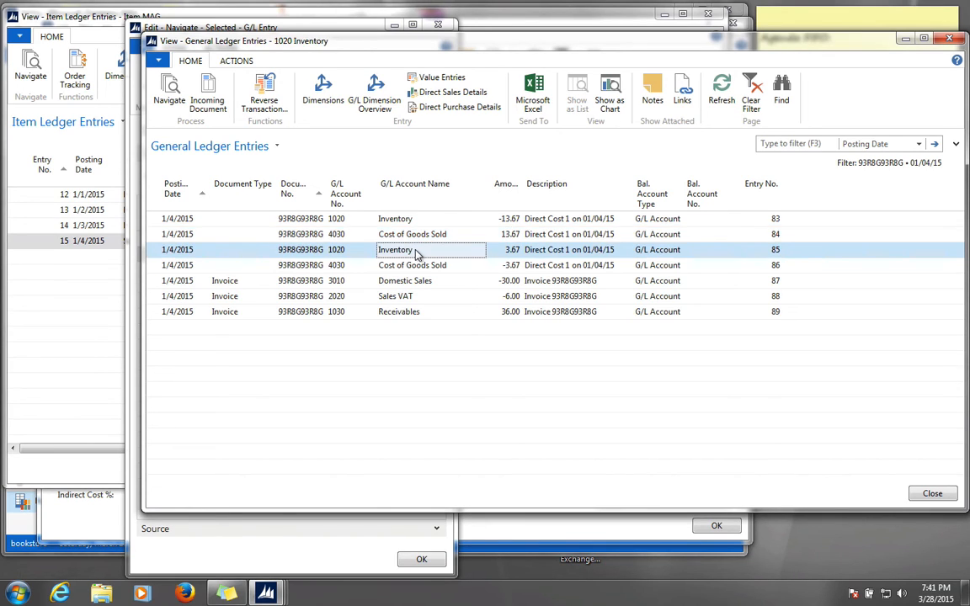
{"action": "left_click", "coordinate": [418, 221]}
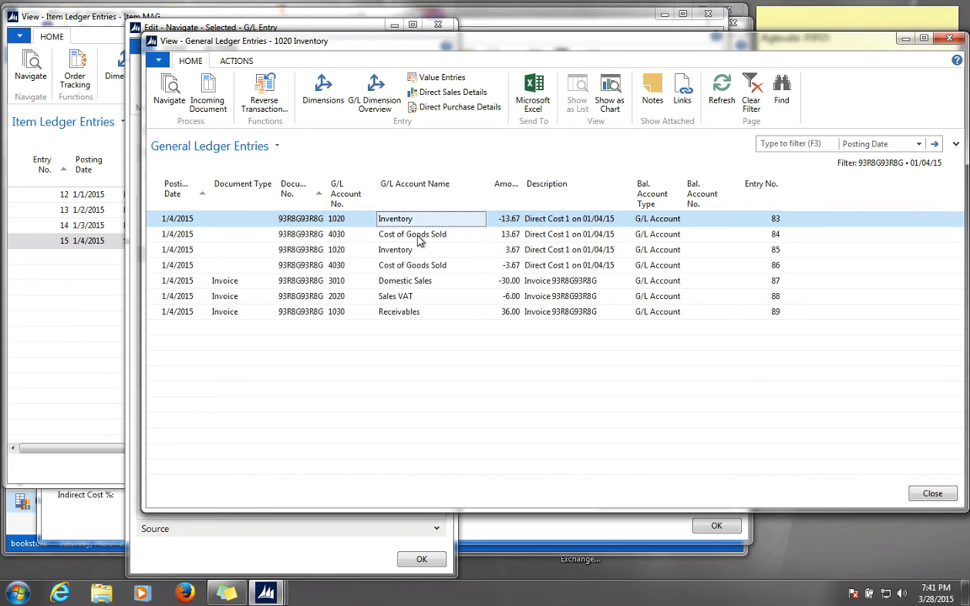
{"action": "double_click", "coordinate": [151, 44]}
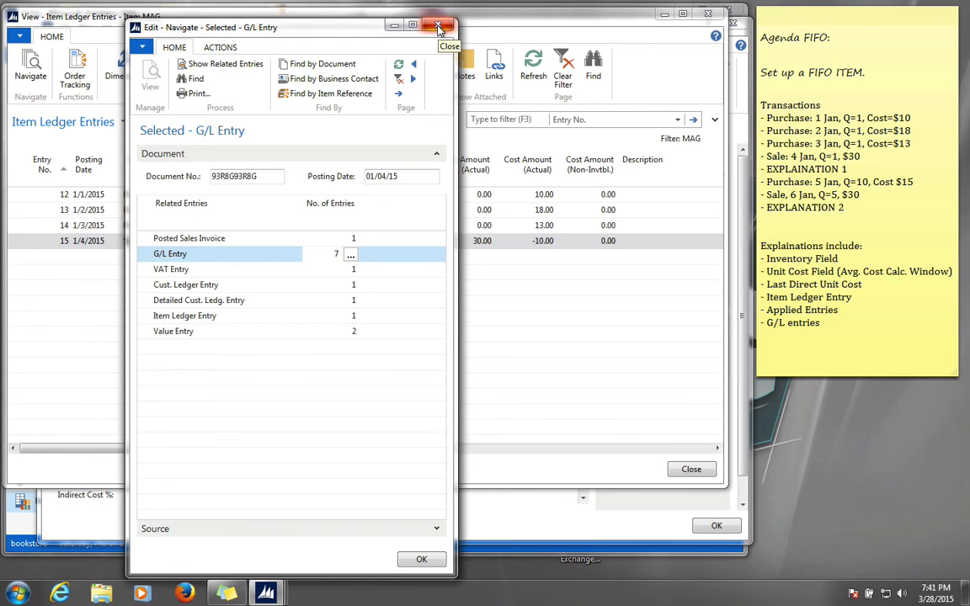
{"action": "left_click", "coordinate": [439, 27]}
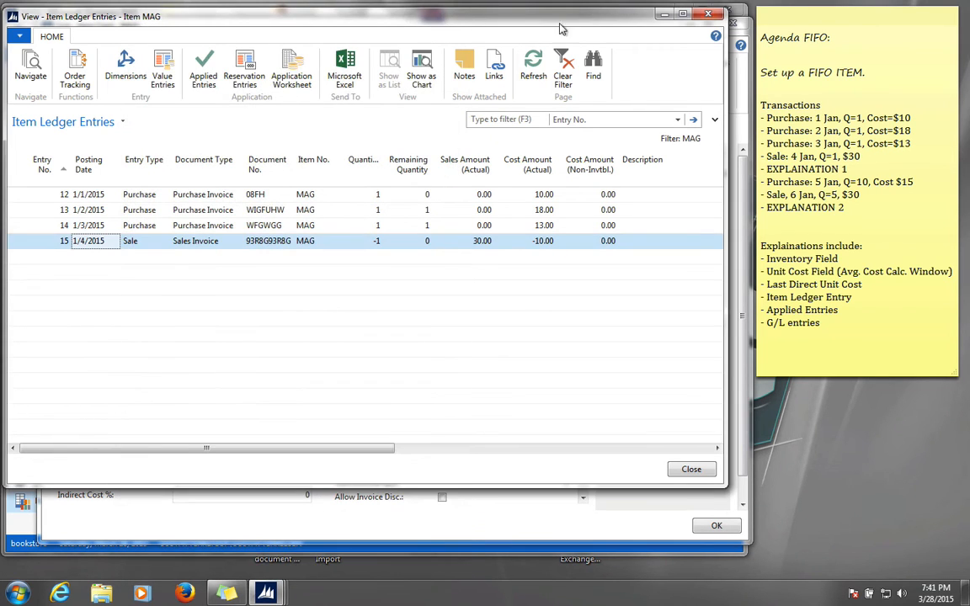
{"action": "left_click", "coordinate": [706, 13]}
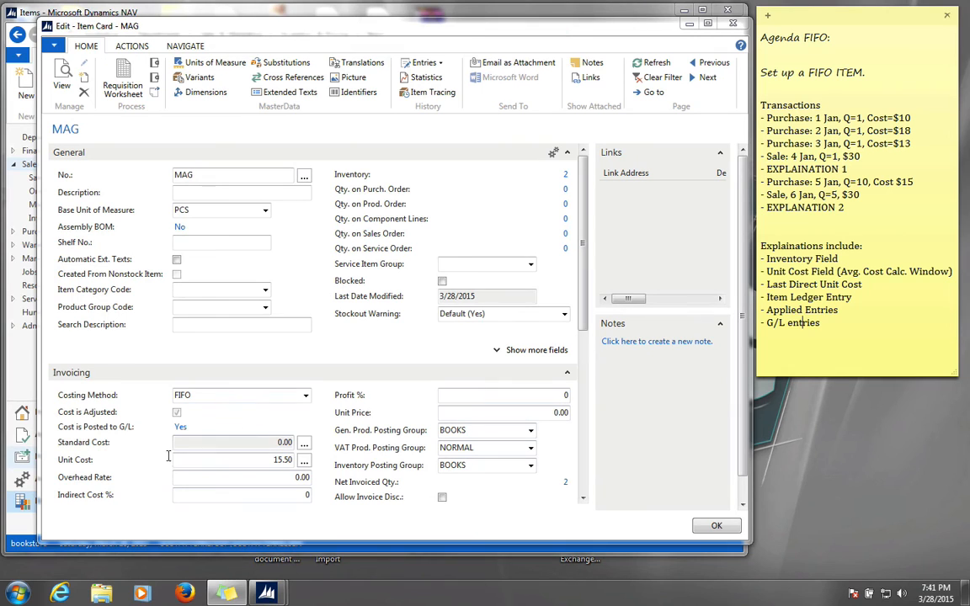
Step: Examine the 1/3/2015 and 1/4/2015 closing entries in the average cost calculation overview behind MAG's unit cost
{"action": "left_click", "coordinate": [304, 460]}
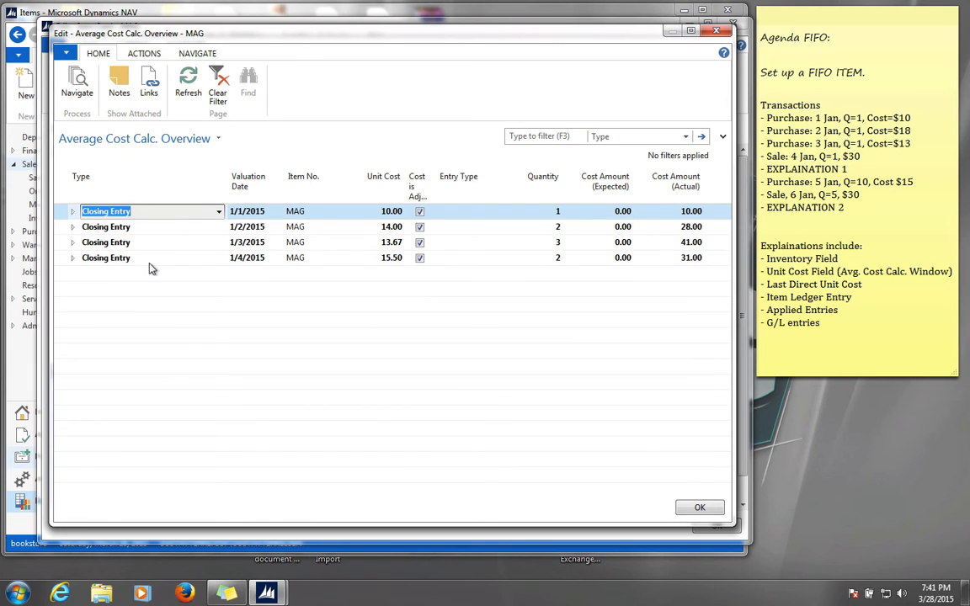
{"action": "left_click", "coordinate": [99, 259]}
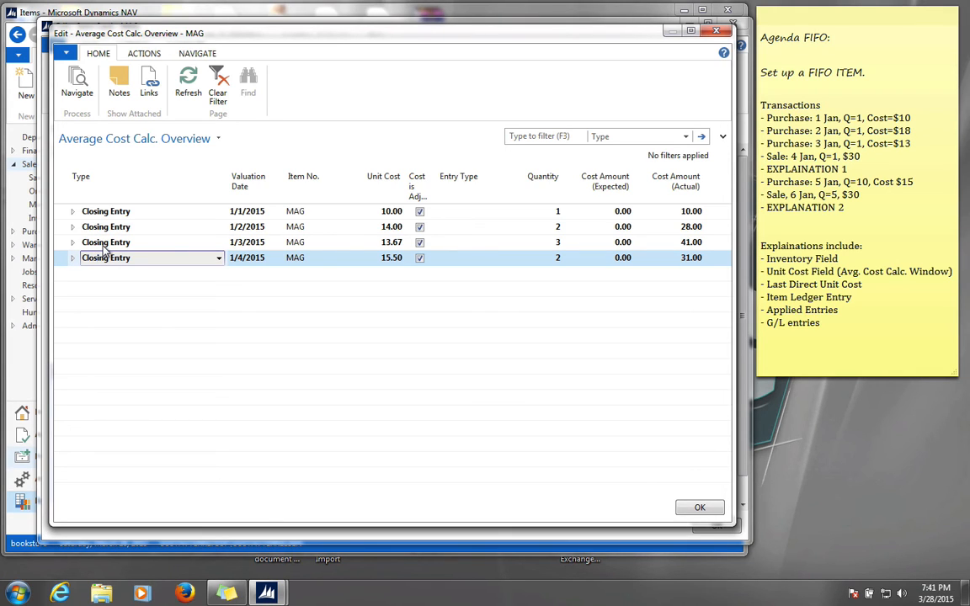
{"action": "left_click", "coordinate": [392, 244]}
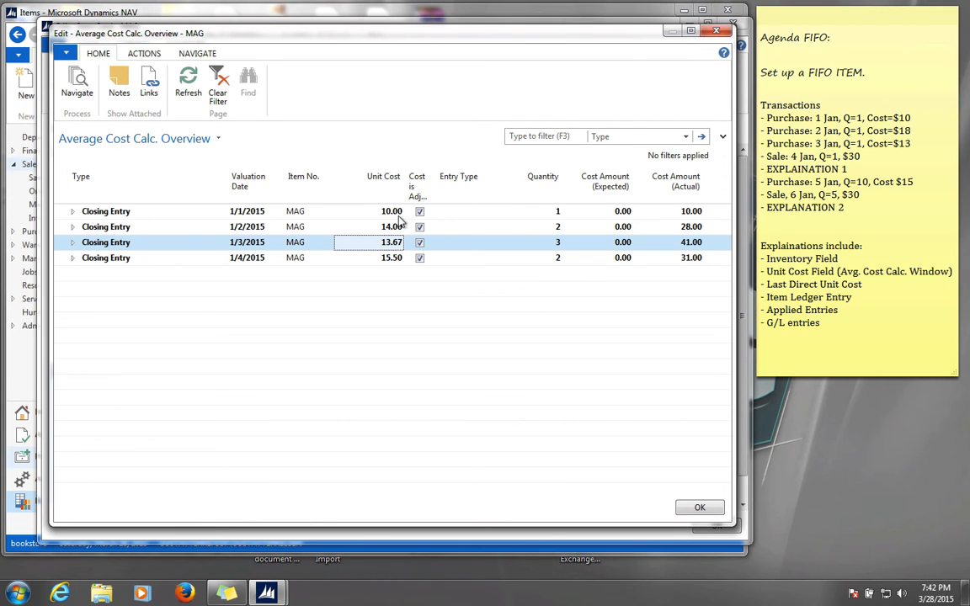
{"action": "left_click", "coordinate": [673, 30]}
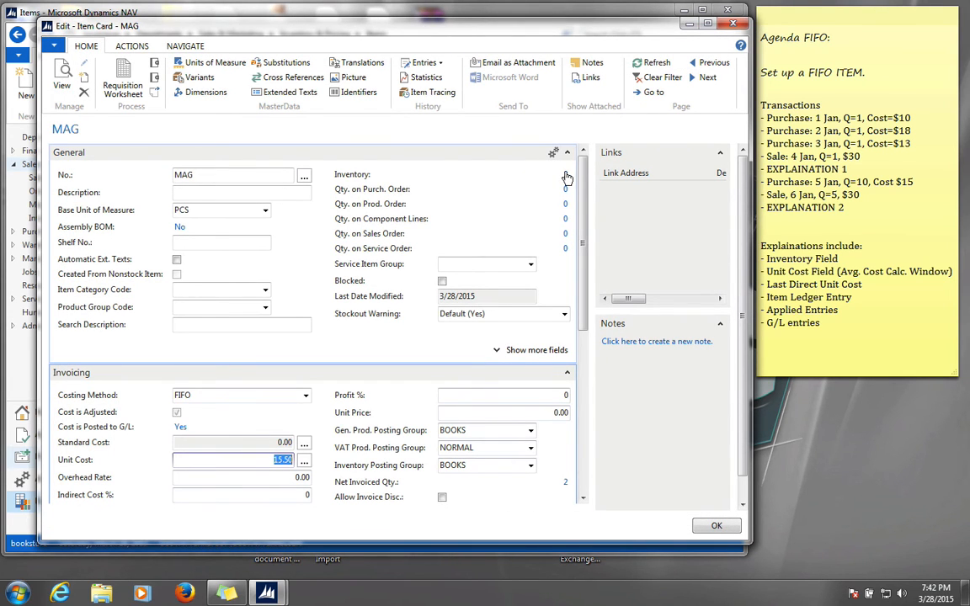
Step: Reopen MAG's item ledger entries from its inventory quantity and navigate from the 1/4/2015 sale to its related G/L entries
{"action": "left_click", "coordinate": [566, 176]}
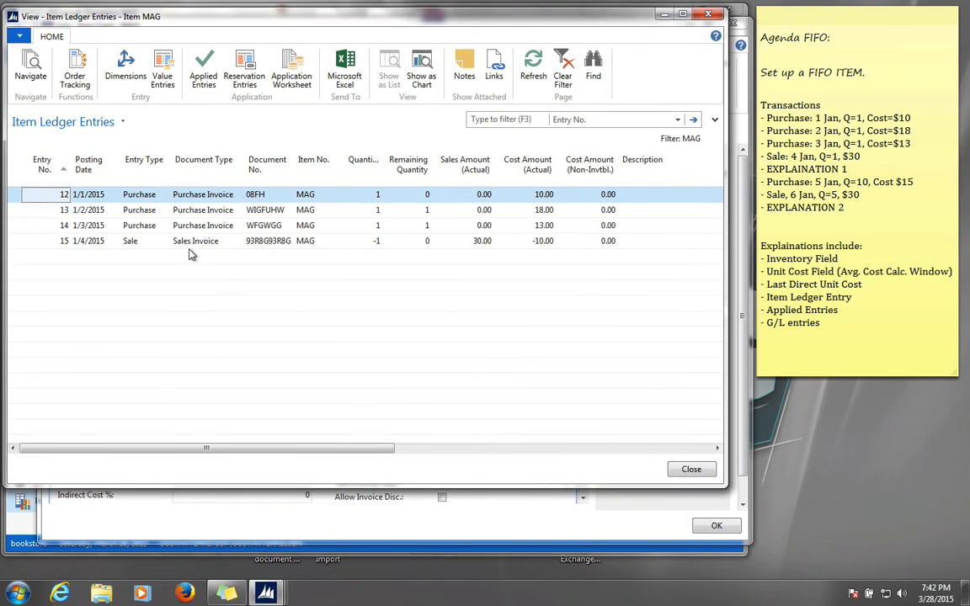
{"action": "left_click", "coordinate": [194, 244]}
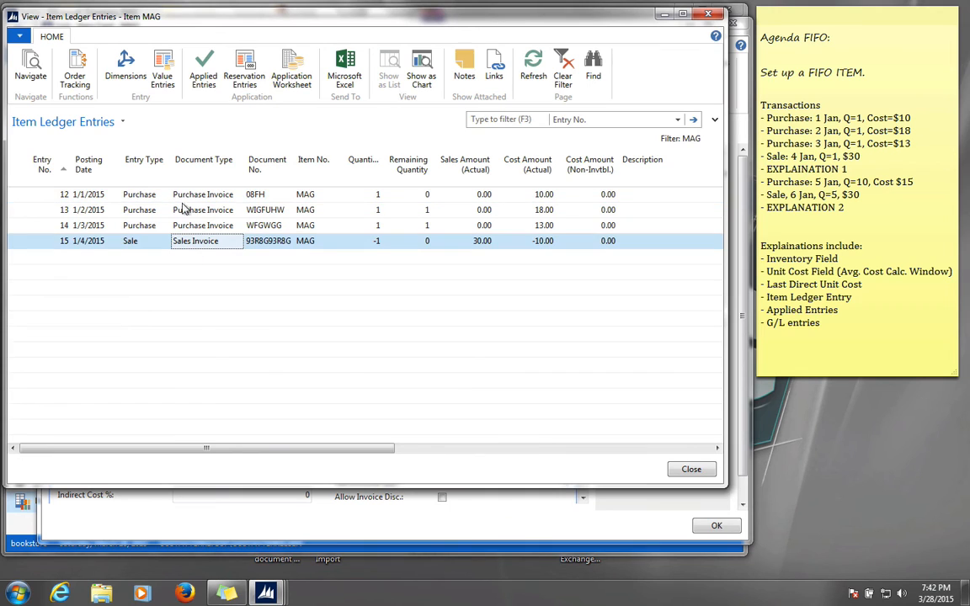
{"action": "left_click", "coordinate": [31, 67]}
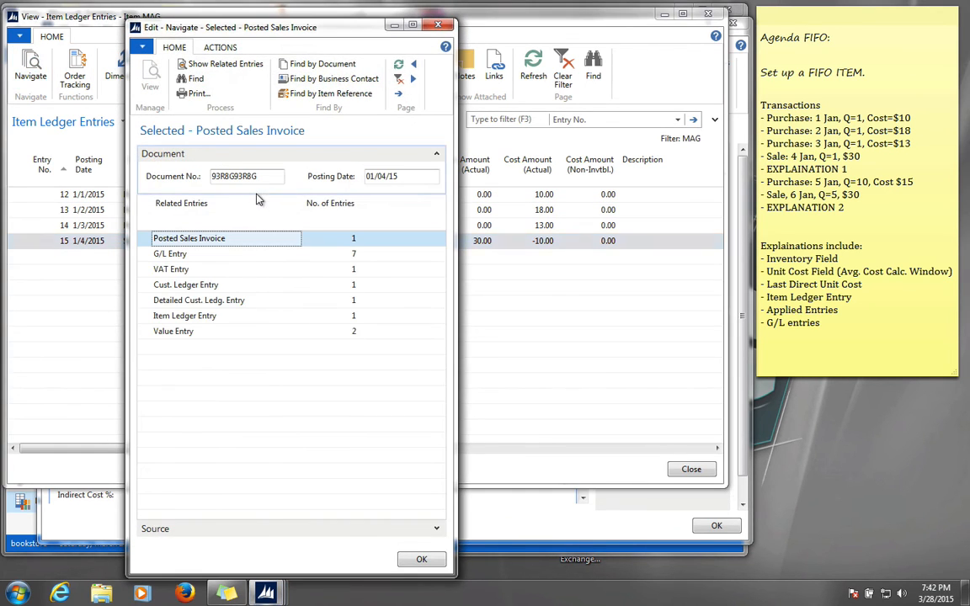
{"action": "left_click", "coordinate": [352, 254]}
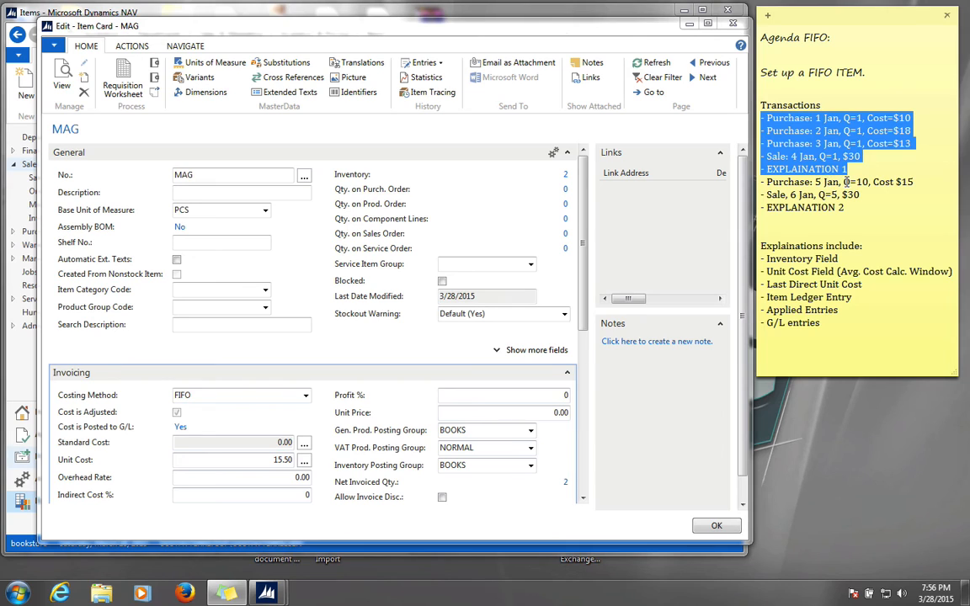
Step: Highlight the 5 Jan purchase and 6 Jan sale lines in the agenda note, and return to MAG's item card
{"action": "left_click", "coordinate": [846, 182]}
{"action": "left_click_drag", "start_coordinate": [863, 196], "coordinate": [759, 183]}
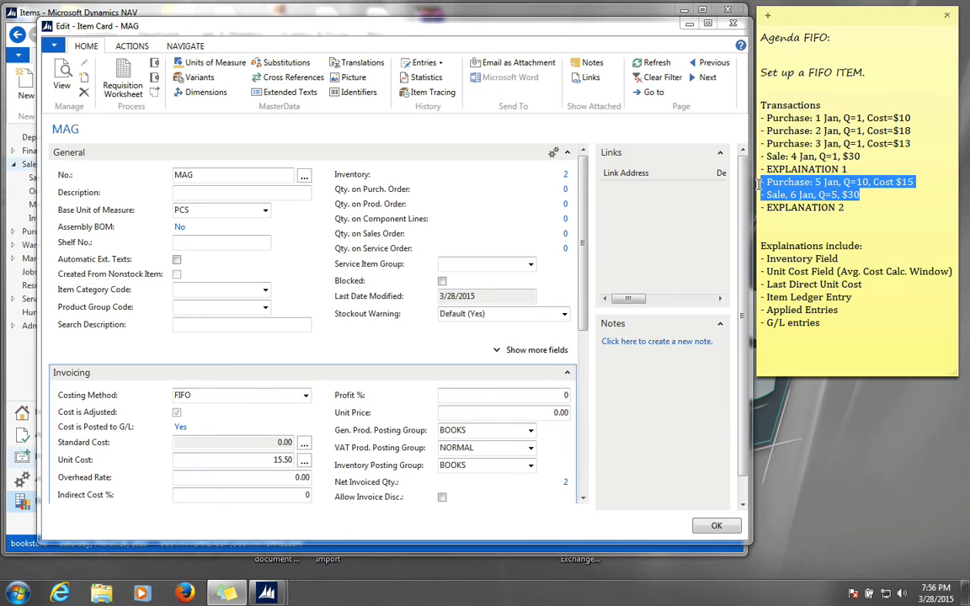
{"action": "left_click", "coordinate": [643, 31]}
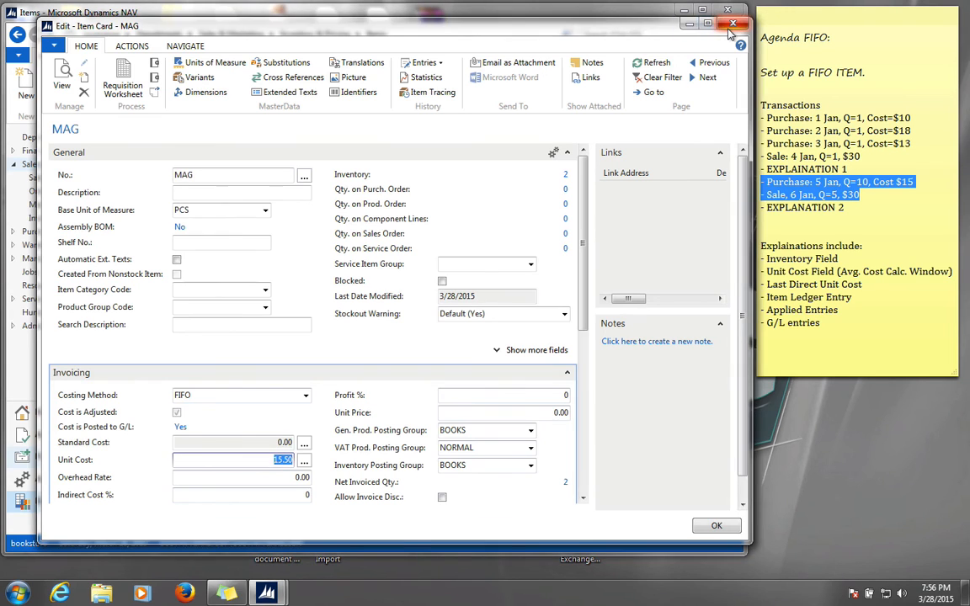
Step: Close MAG's item card and create a new purchase invoice numbered WEFWEFIUWH for the vendor Domestic Vendor
{"action": "left_click", "coordinate": [733, 25]}
{"action": "left_click", "coordinate": [627, 33]}
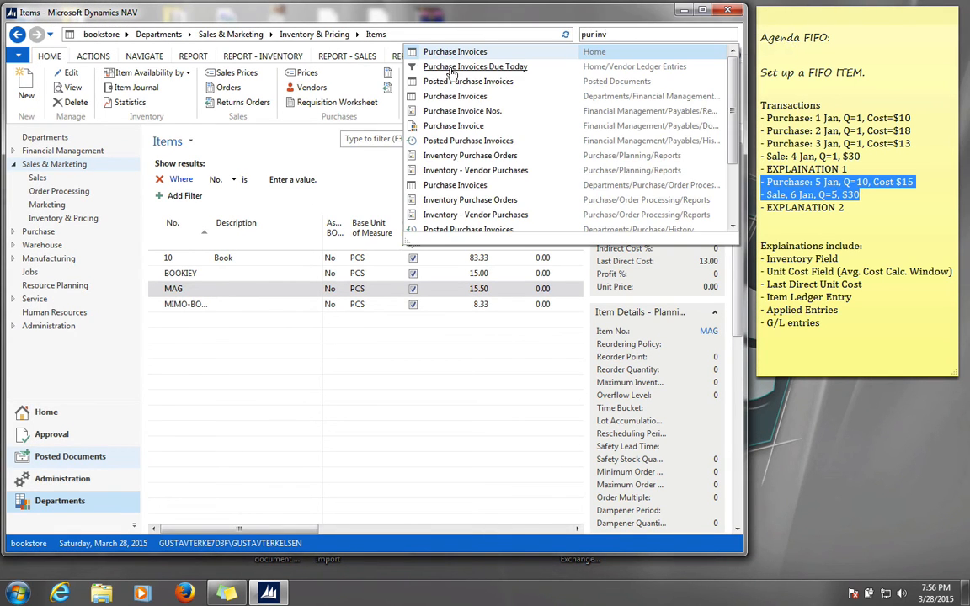
{"action": "left_click", "coordinate": [455, 52]}
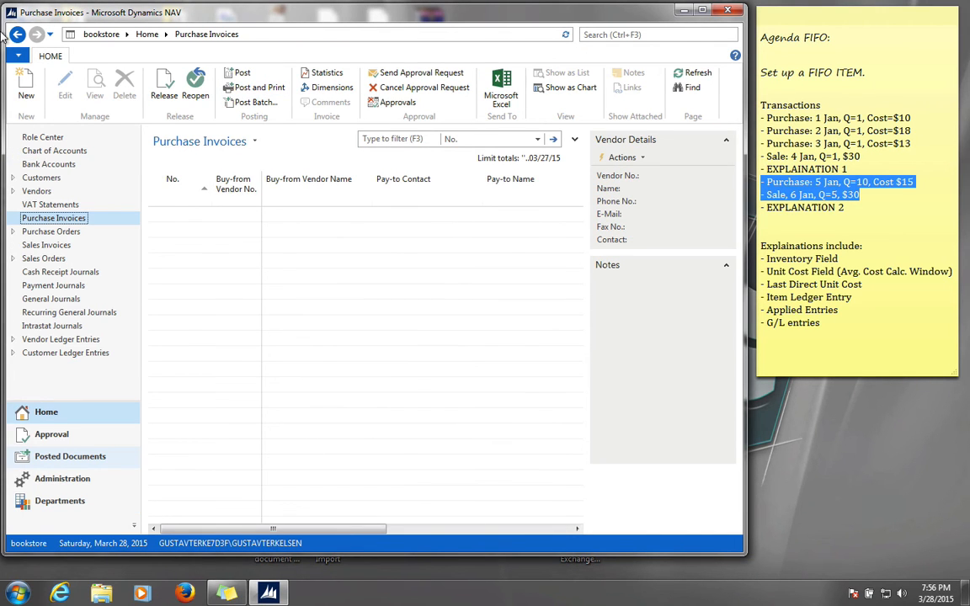
{"action": "left_click", "coordinate": [26, 87]}
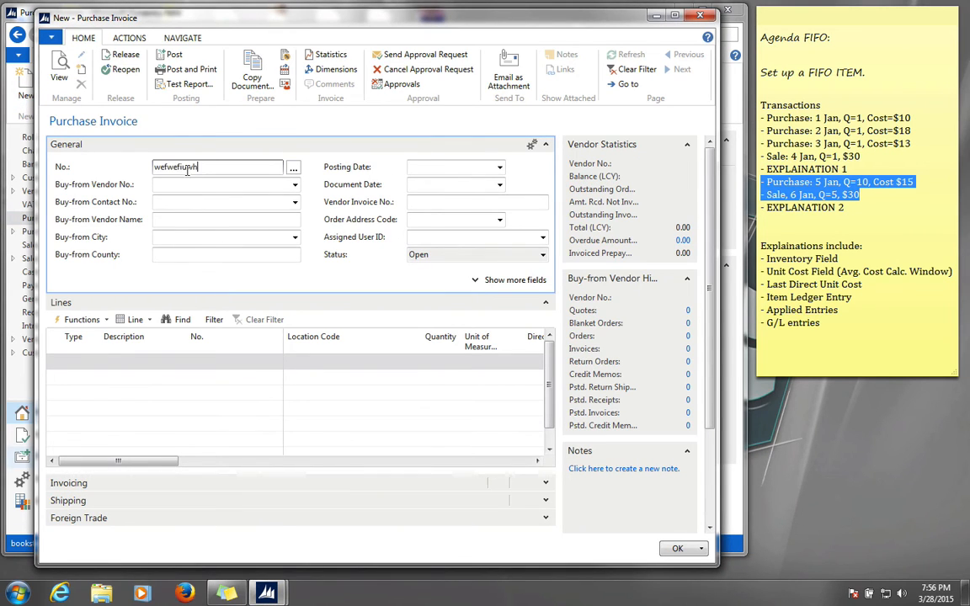
{"action": "type", "text": "wefwefiuwh"}
{"action": "left_click", "coordinate": [239, 189]}
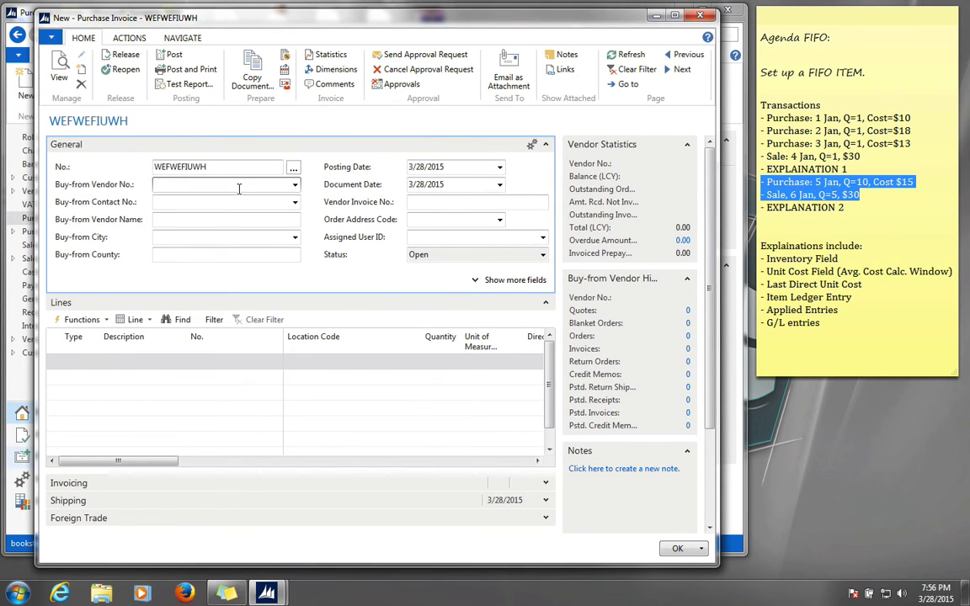
{"action": "type", "text": "100"}
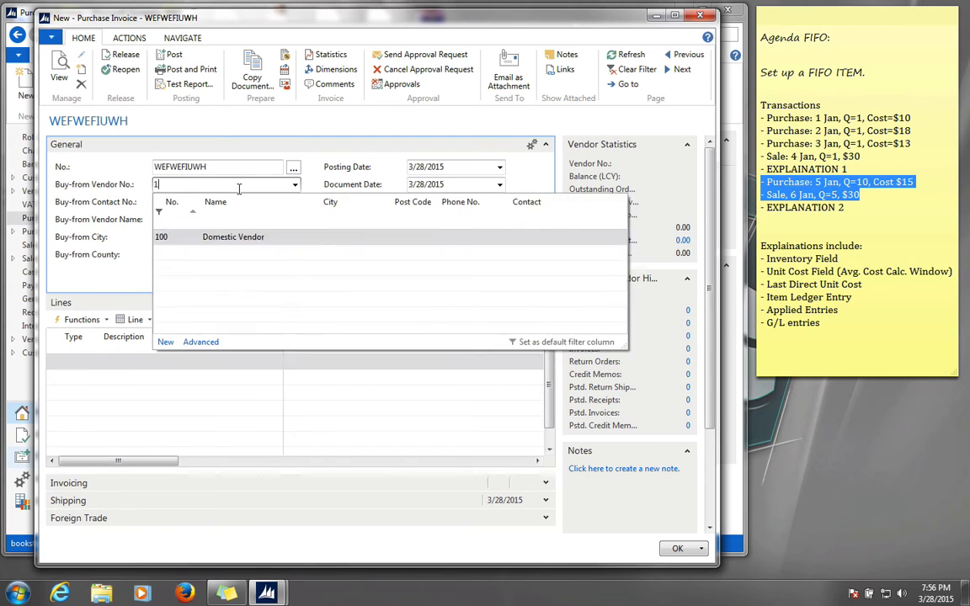
{"action": "key", "text": "Tab"}
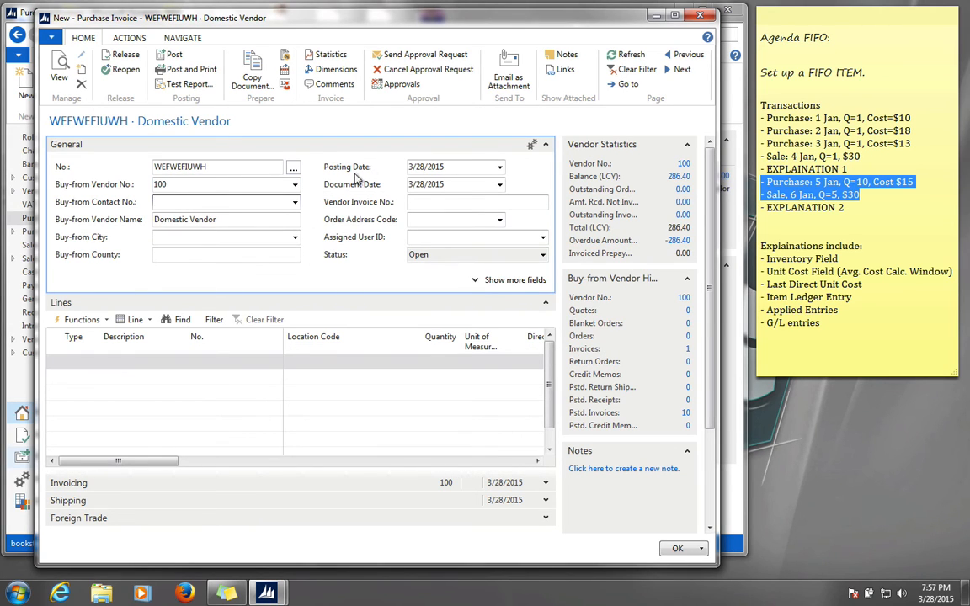
Step: Set the purchase invoice's posting date and document date to 1/5/2015
{"action": "left_click", "coordinate": [465, 166]}
{"action": "left_click", "coordinate": [501, 166]}
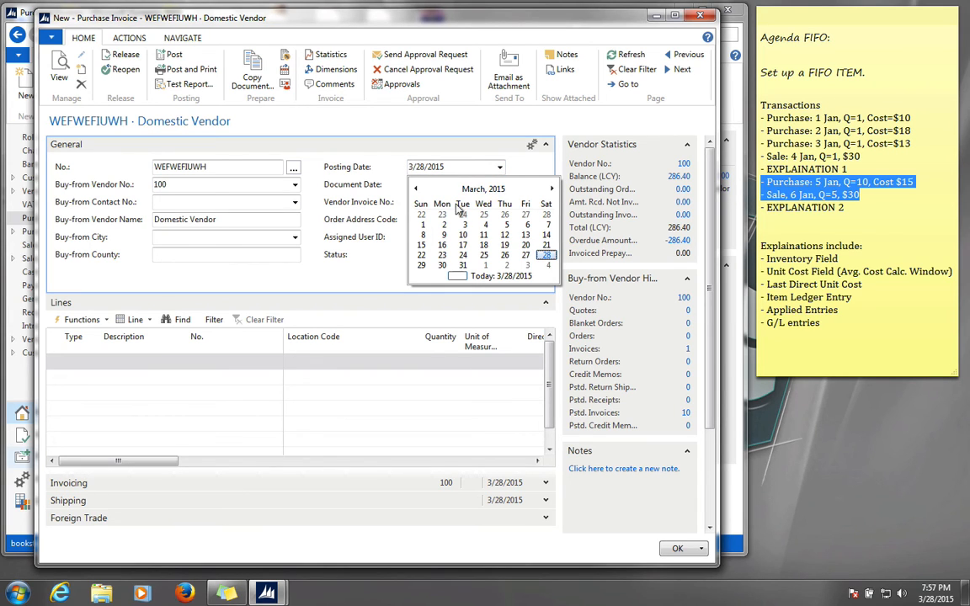
{"action": "left_click", "coordinate": [416, 190]}
{"action": "left_click", "coordinate": [416, 189]}
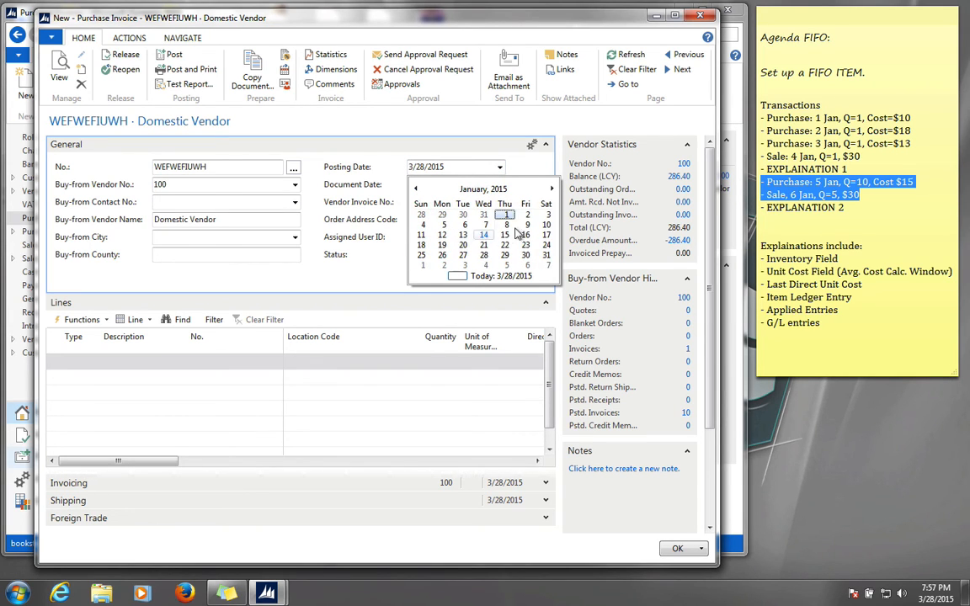
{"action": "left_click", "coordinate": [425, 225]}
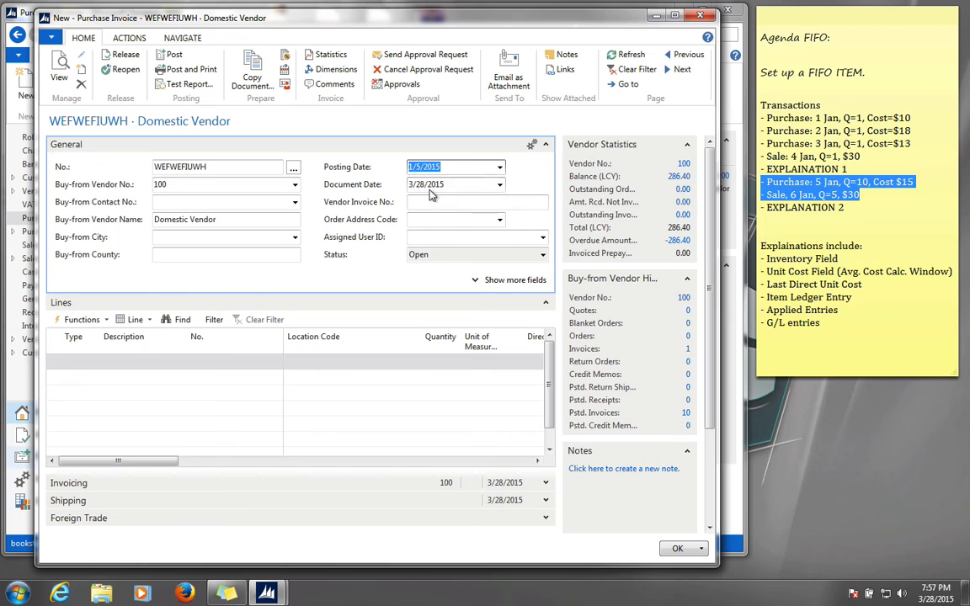
{"action": "left_click", "coordinate": [431, 185]}
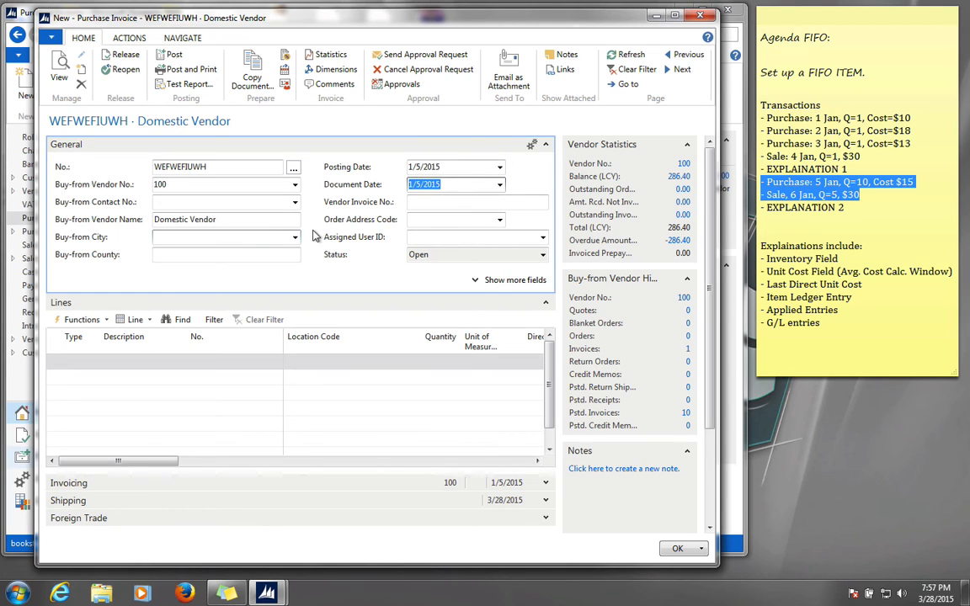
Step: Add a line of type Item for MAG to the purchase invoice
{"action": "left_click", "coordinate": [76, 362]}
{"action": "type", "text": "it"}
{"action": "key", "text": "Tab"}
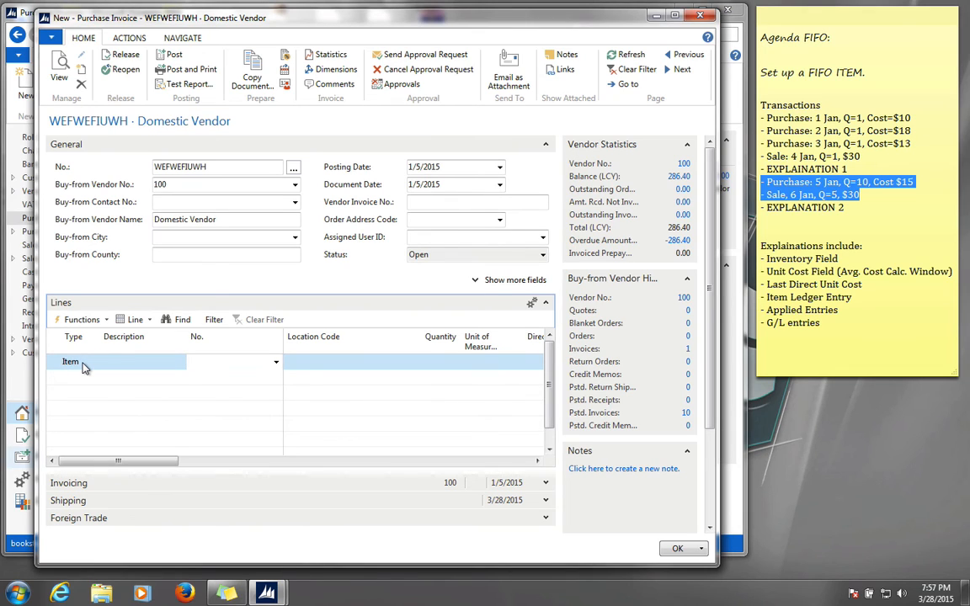
{"action": "type", "text": "ma"}
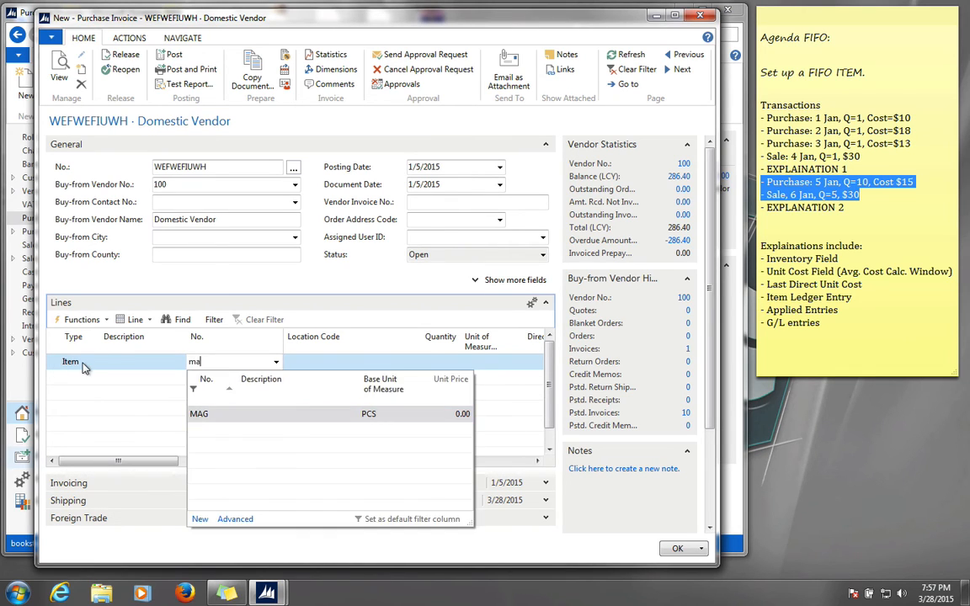
{"action": "key", "text": "Tab"}
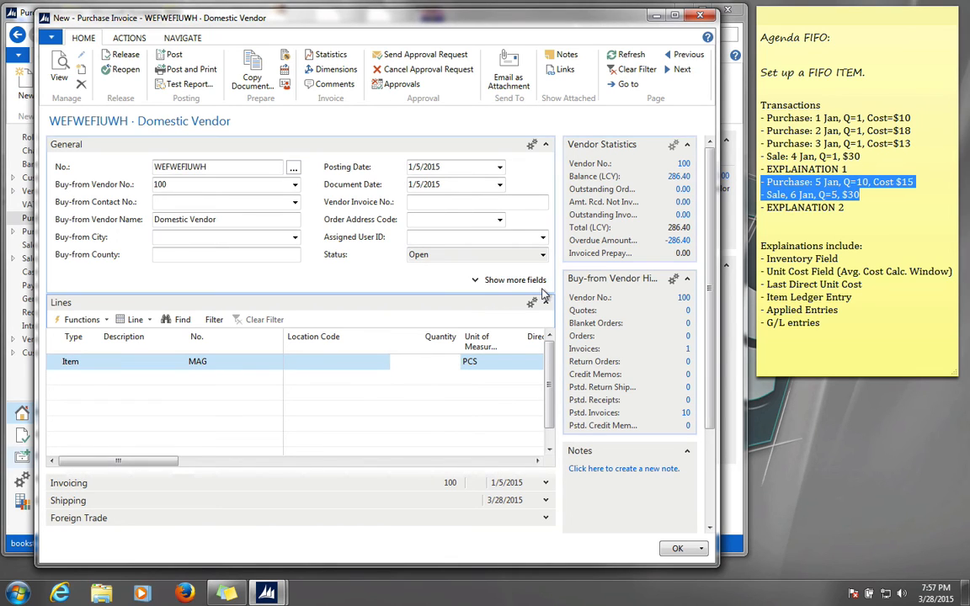
Step: Set the MAG line's quantity to 10 and its direct unit cost excluding VAT to 15.00
{"action": "type", "text": "10"}
{"action": "key", "text": "Tab"}
{"action": "key", "text": "Tab"}
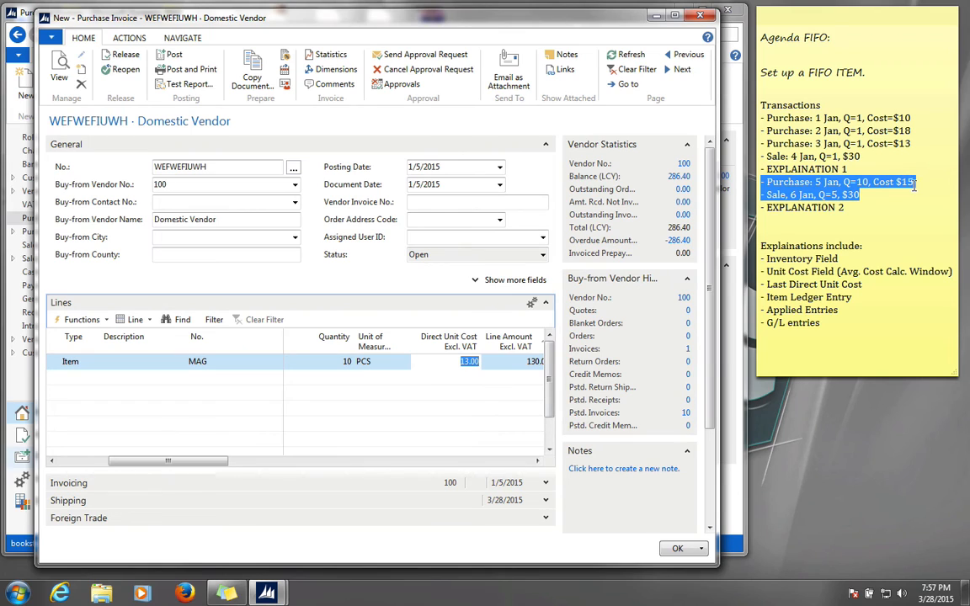
{"action": "type", "text": "15"}
{"action": "key", "text": "Tab"}
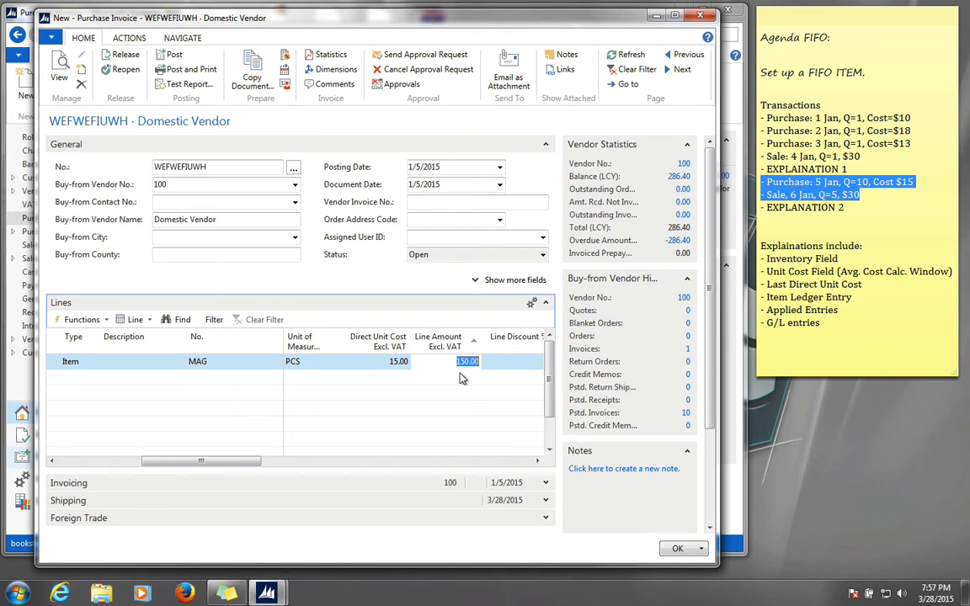
{"action": "left_click", "coordinate": [467, 371]}
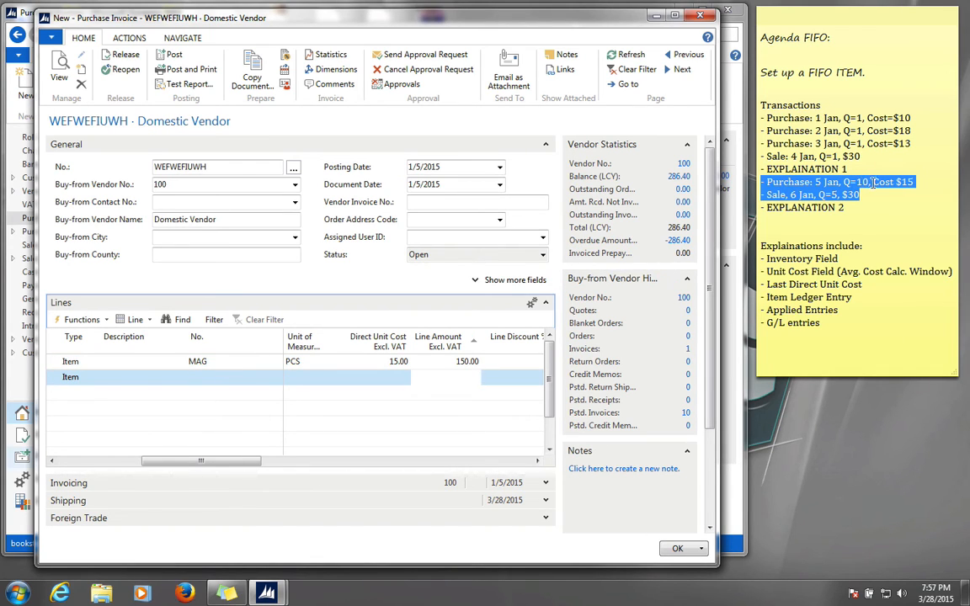
{"action": "left_click", "coordinate": [352, 363]}
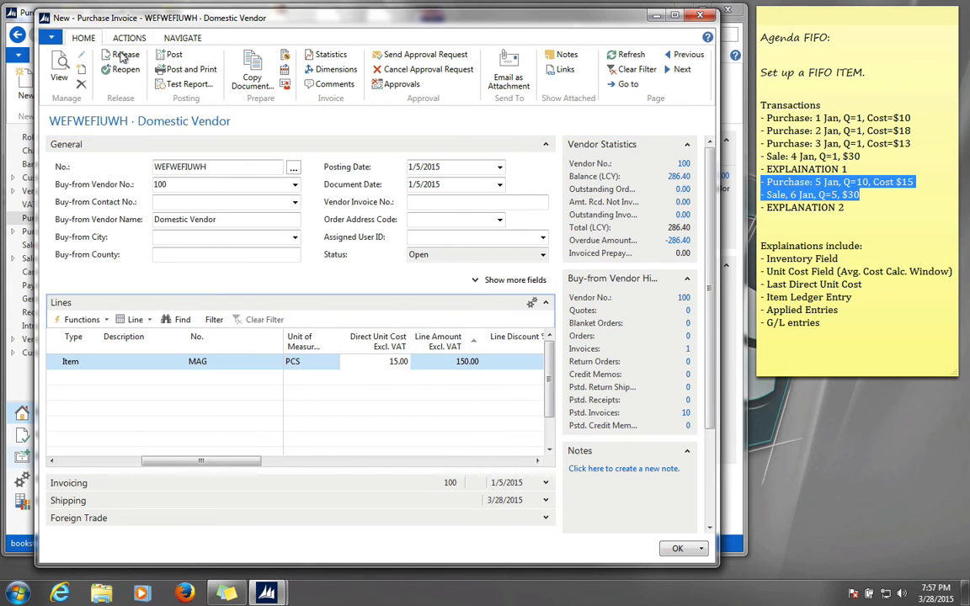
Step: Try to post the purchase invoice, accepting the posting date that differs from the work date
{"action": "left_click", "coordinate": [175, 56]}
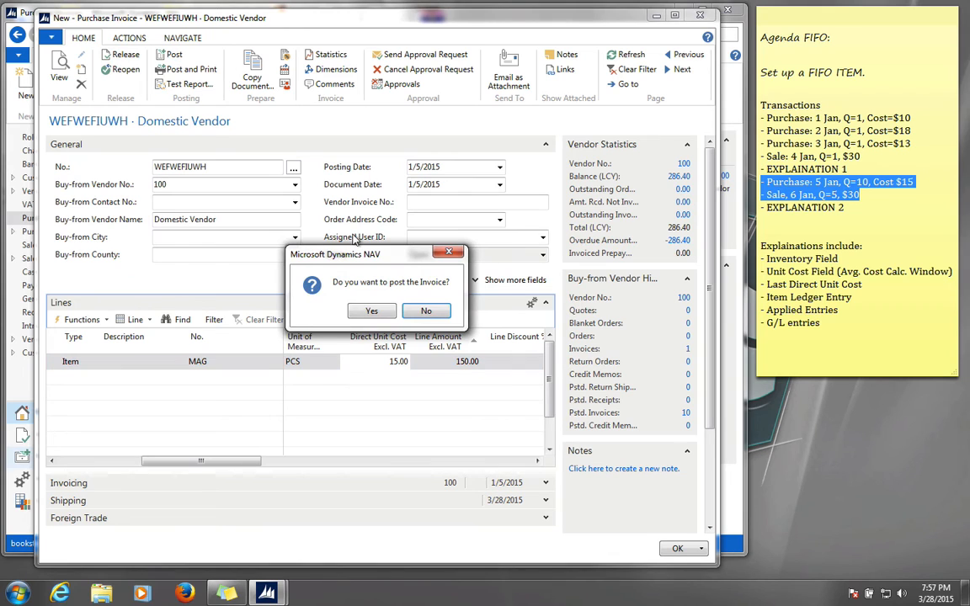
{"action": "left_click", "coordinate": [375, 311]}
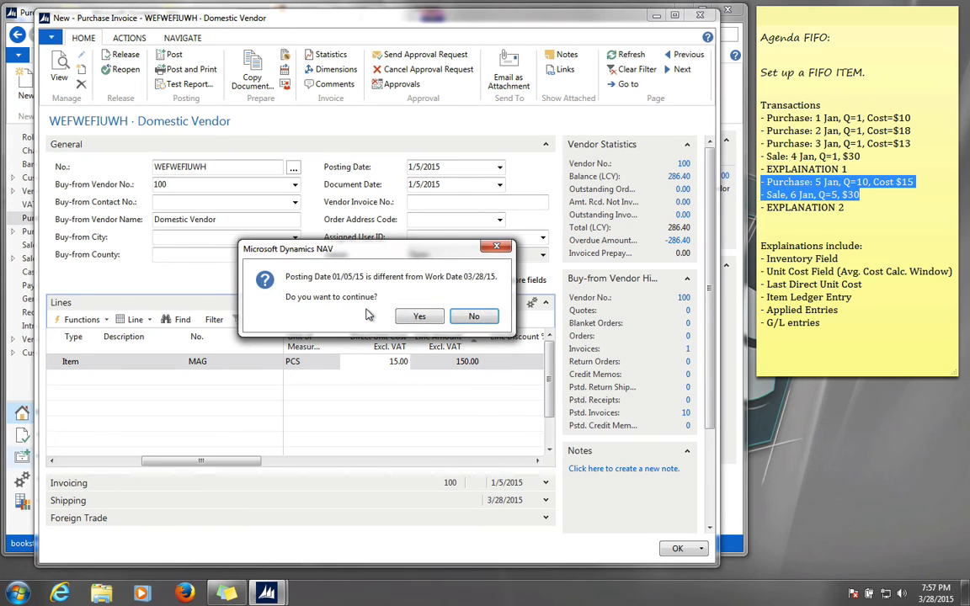
{"action": "left_click", "coordinate": [413, 318]}
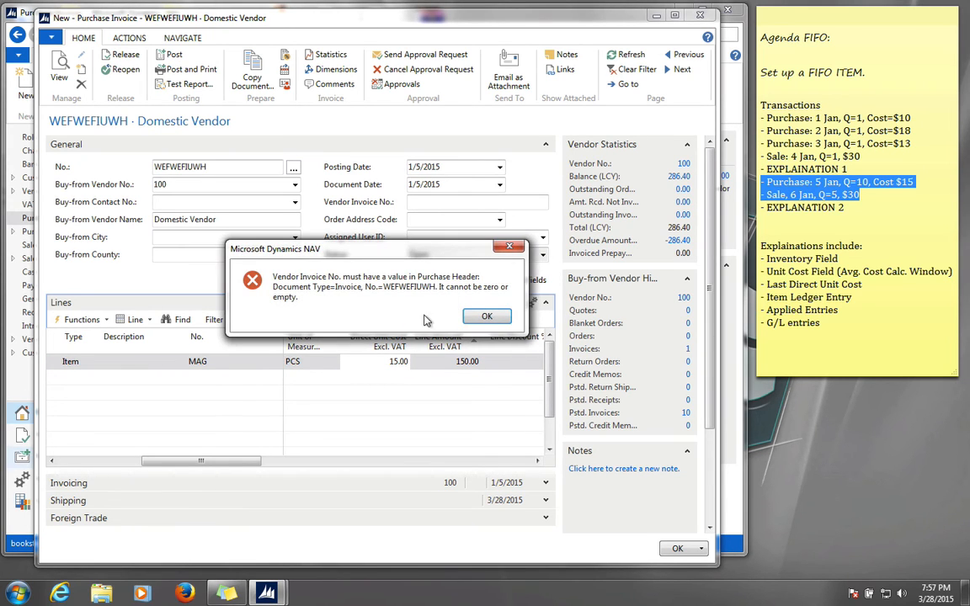
{"action": "left_click", "coordinate": [480, 317]}
Step: Set the vendor invoice number to ERGERGWG and post the purchase invoice
{"action": "left_click", "coordinate": [438, 202]}
{"action": "type", "text": "ergergwg"}
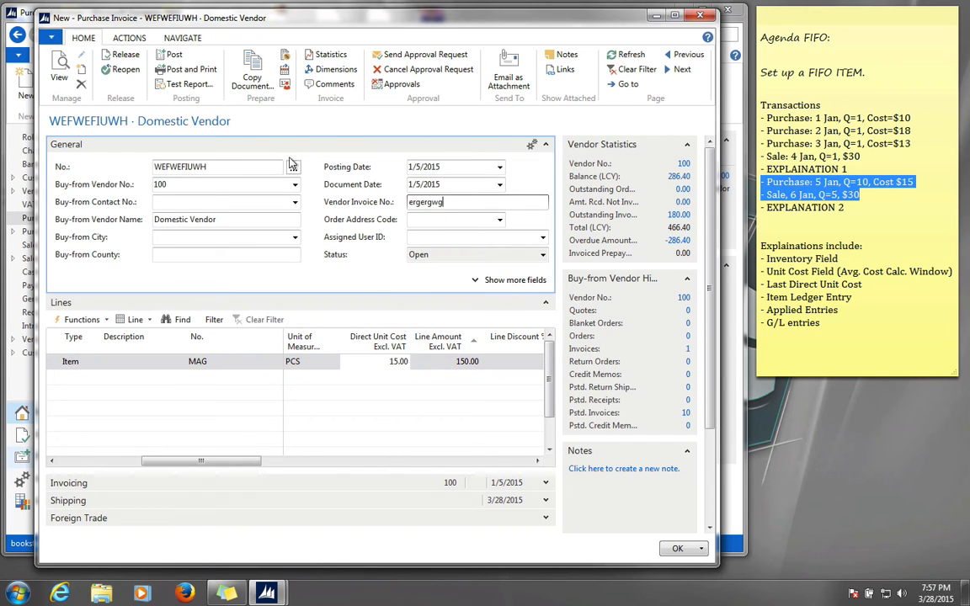
{"action": "left_click", "coordinate": [169, 56]}
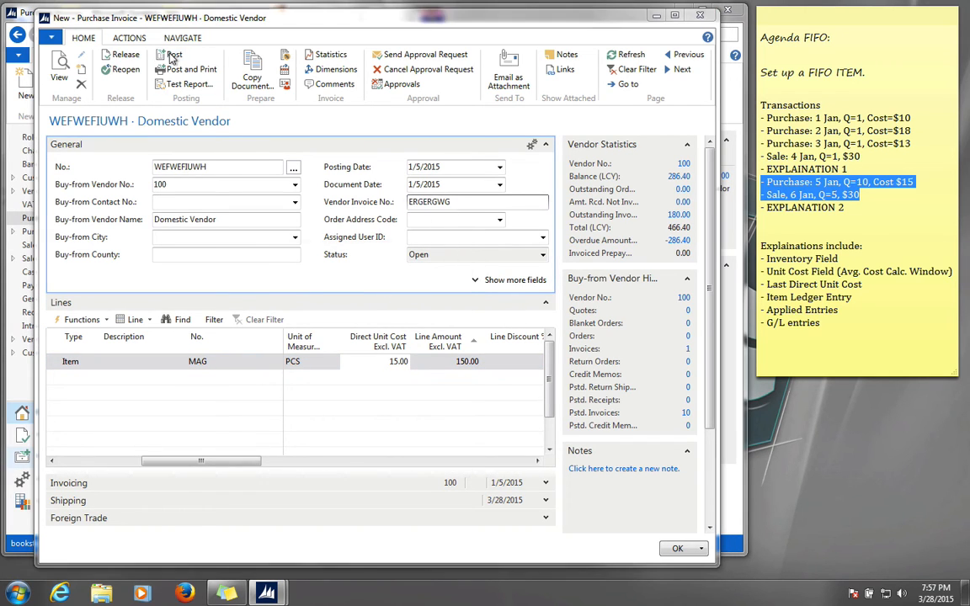
{"action": "left_click", "coordinate": [373, 312]}
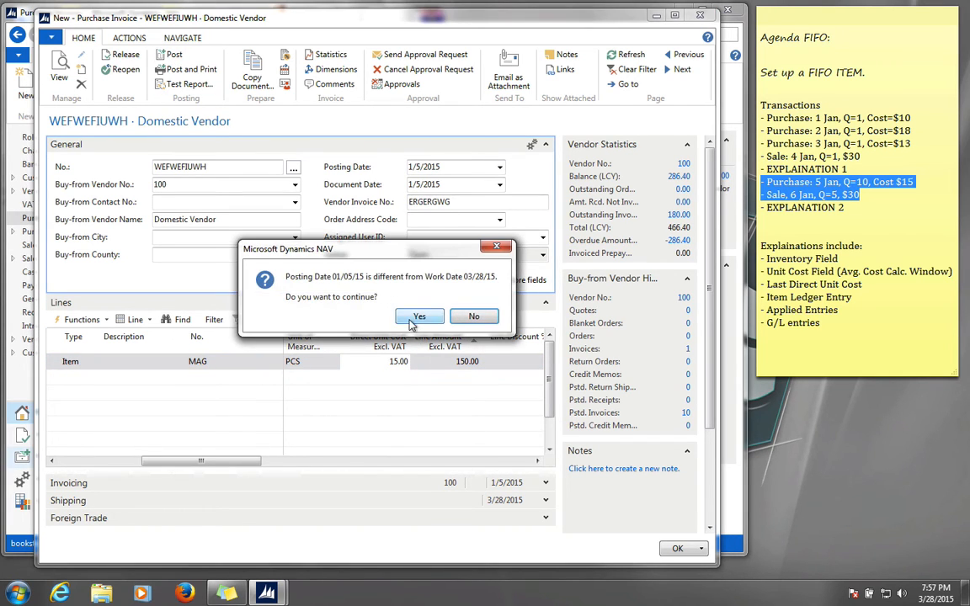
{"action": "left_click", "coordinate": [423, 316]}
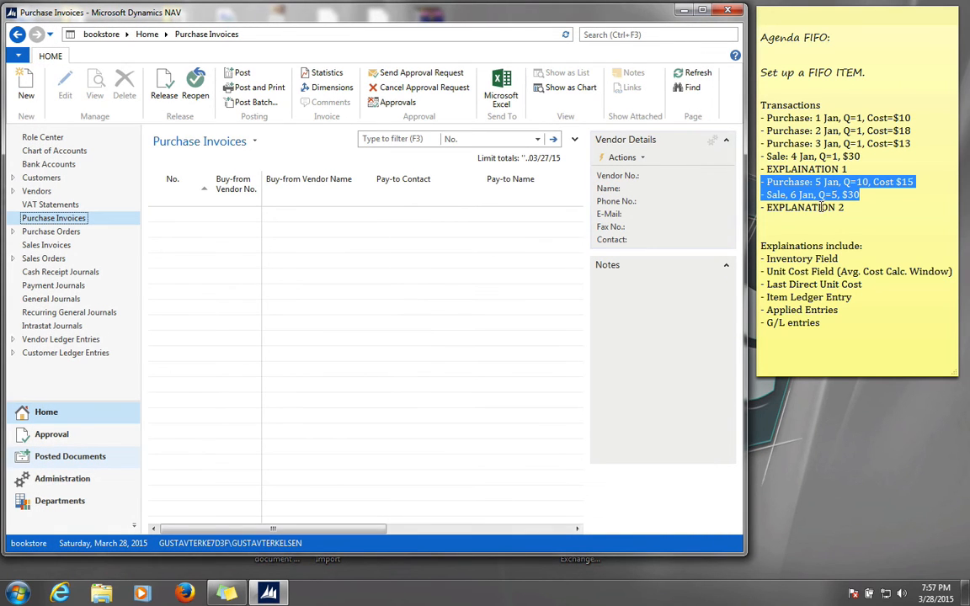
Step: Search for and open the sales invoices list to record the 6 January sale from the agenda
{"action": "left_click", "coordinate": [818, 194]}
{"action": "left_click", "coordinate": [791, 196]}
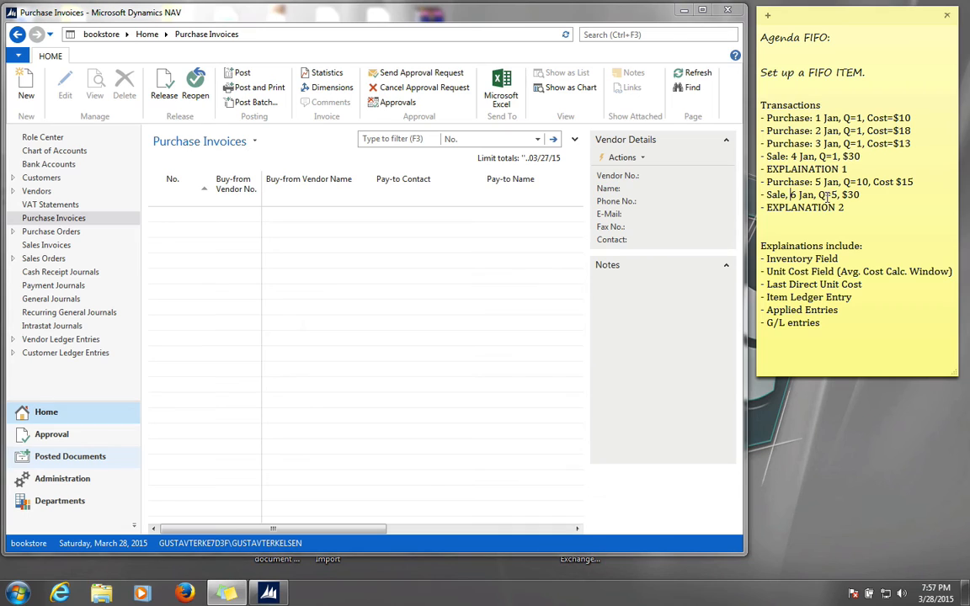
{"action": "left_click", "coordinate": [579, 34]}
{"action": "type", "text": "s"}
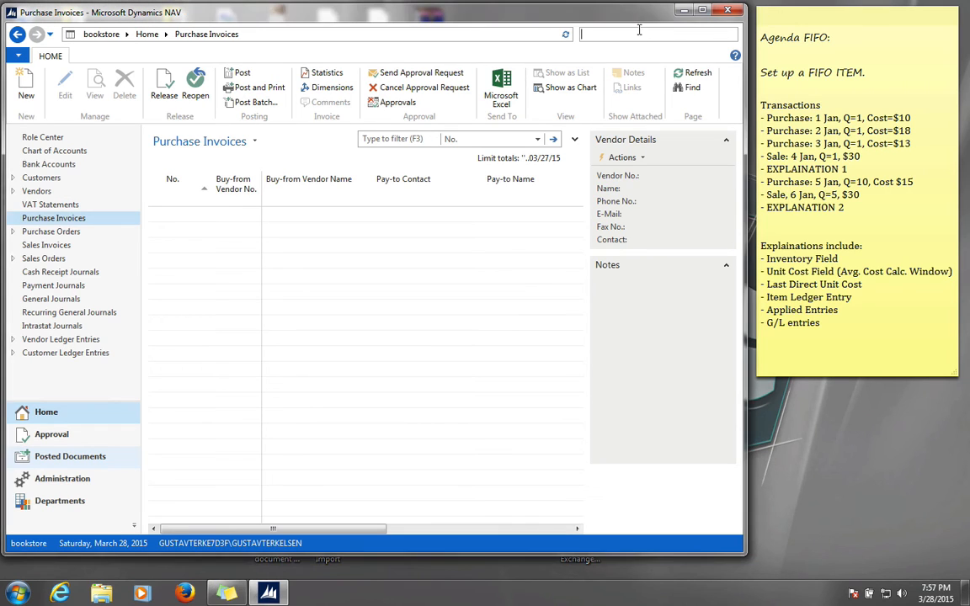
{"action": "type", "text": "al inv"}
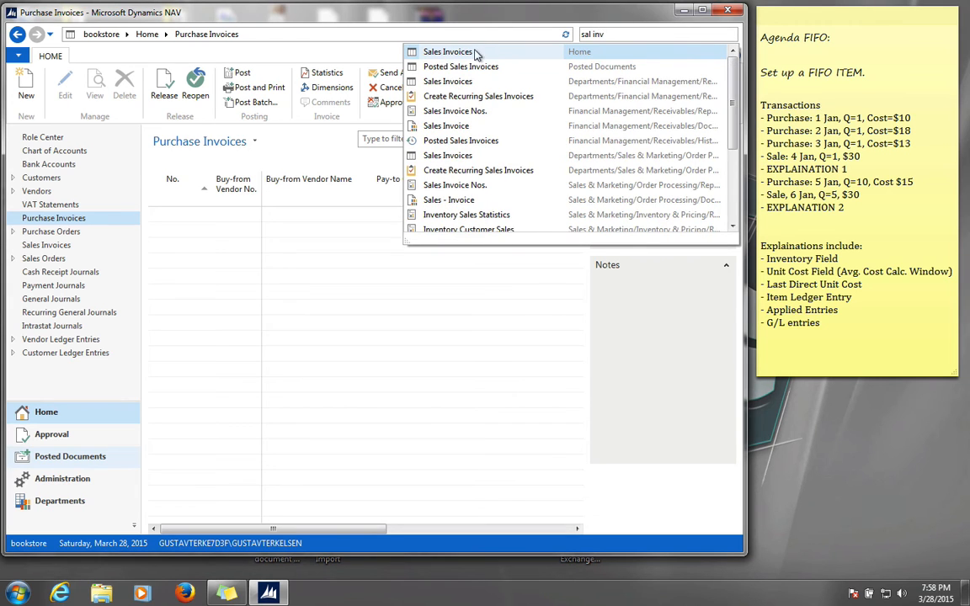
{"action": "left_click", "coordinate": [472, 53]}
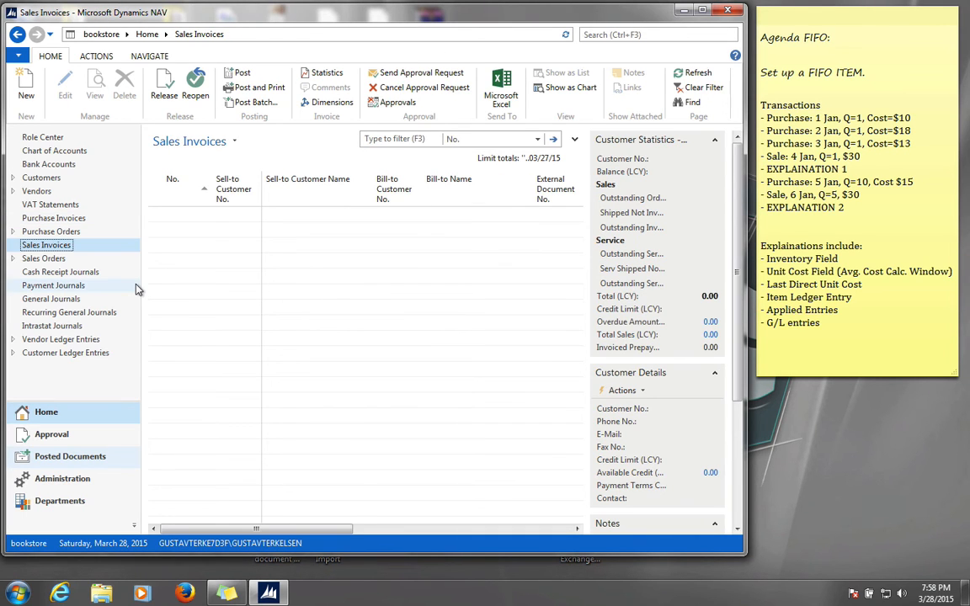
Step: Create a new sales invoice numbered WOEIUFHWOE for the customer Domestic, accepting the overdue balance check
{"action": "left_click", "coordinate": [27, 98]}
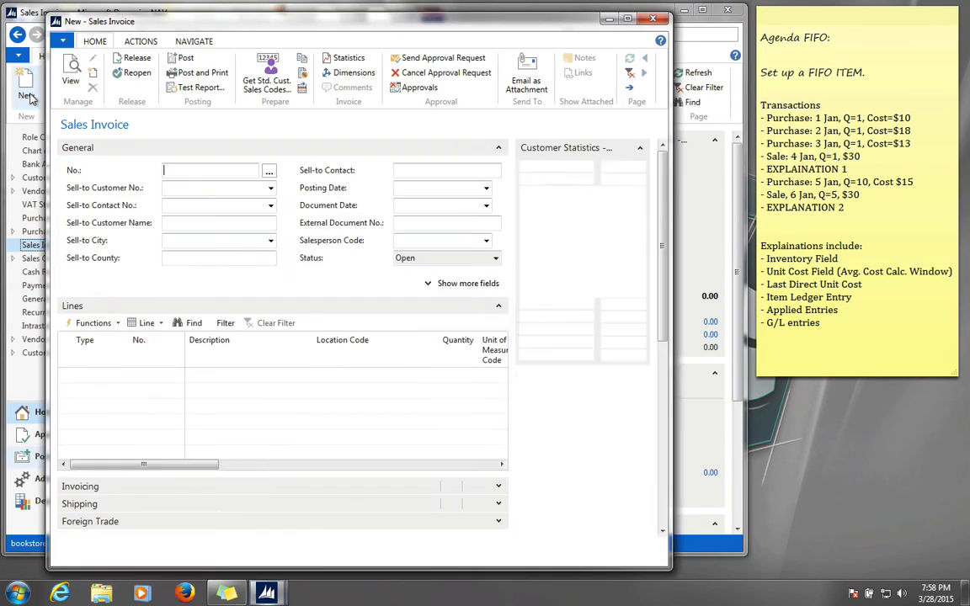
{"action": "type", "text": "woeiufhwoe"}
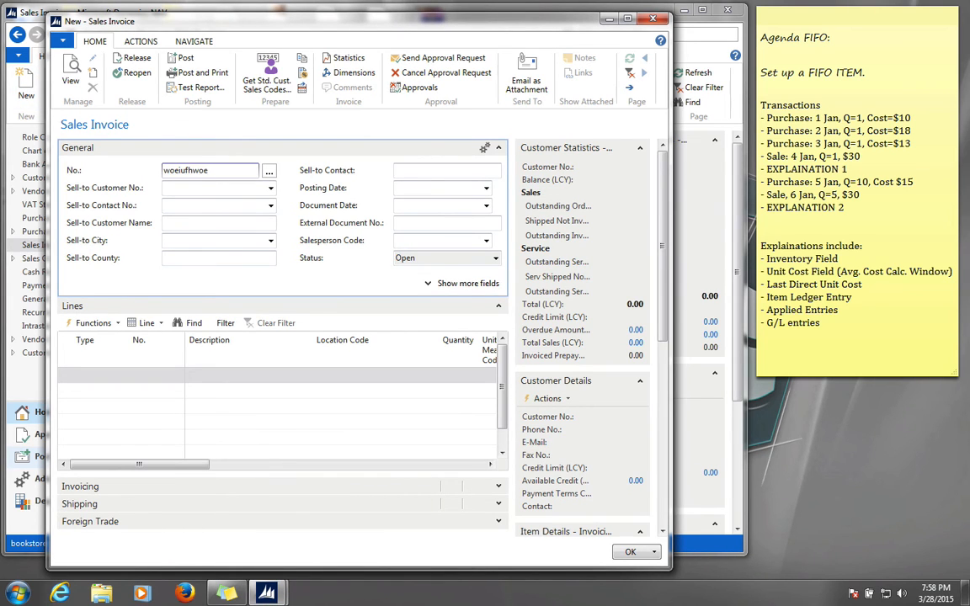
{"action": "left_click", "coordinate": [234, 188]}
{"action": "type", "text": "1"}
{"action": "key", "text": "Tab"}
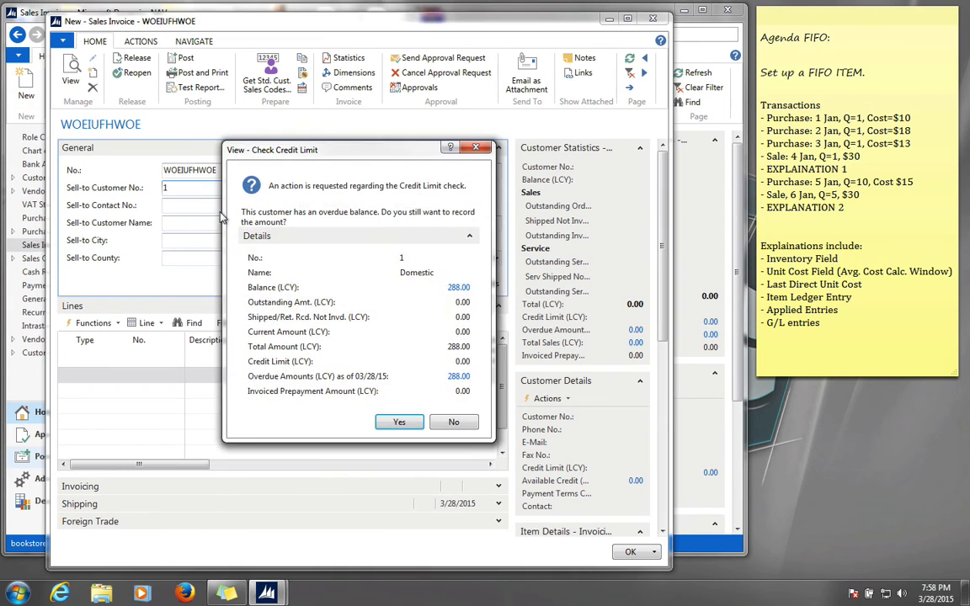
{"action": "left_click", "coordinate": [399, 361]}
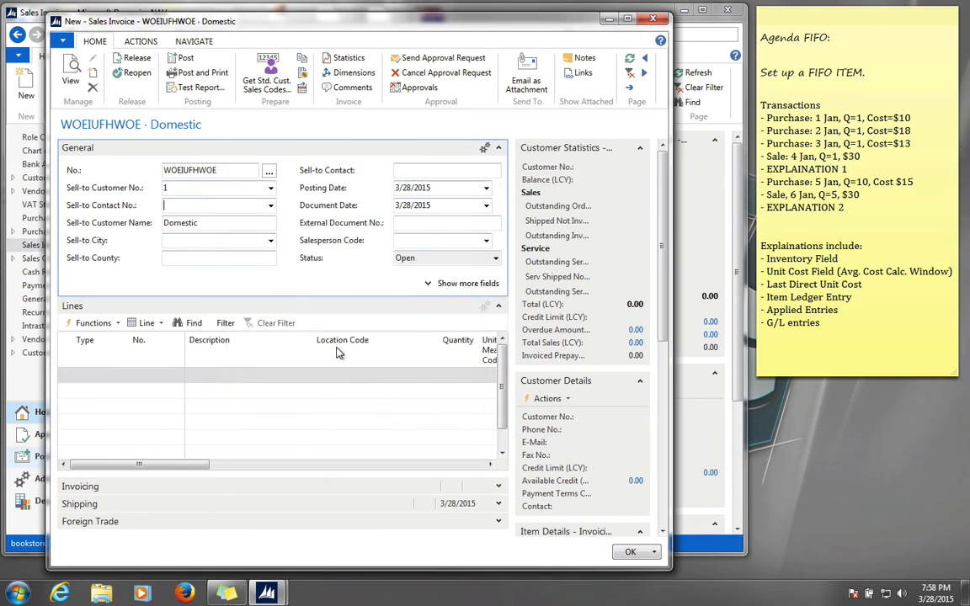
Step: Set the sales invoice's posting date to 1/6/2015
{"action": "left_click", "coordinate": [486, 187]}
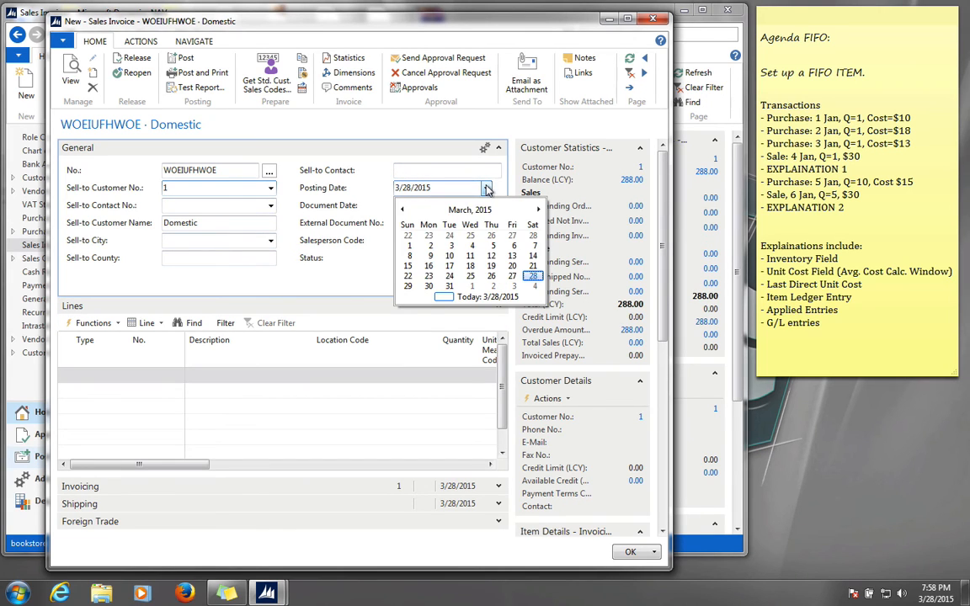
{"action": "left_click", "coordinate": [402, 210]}
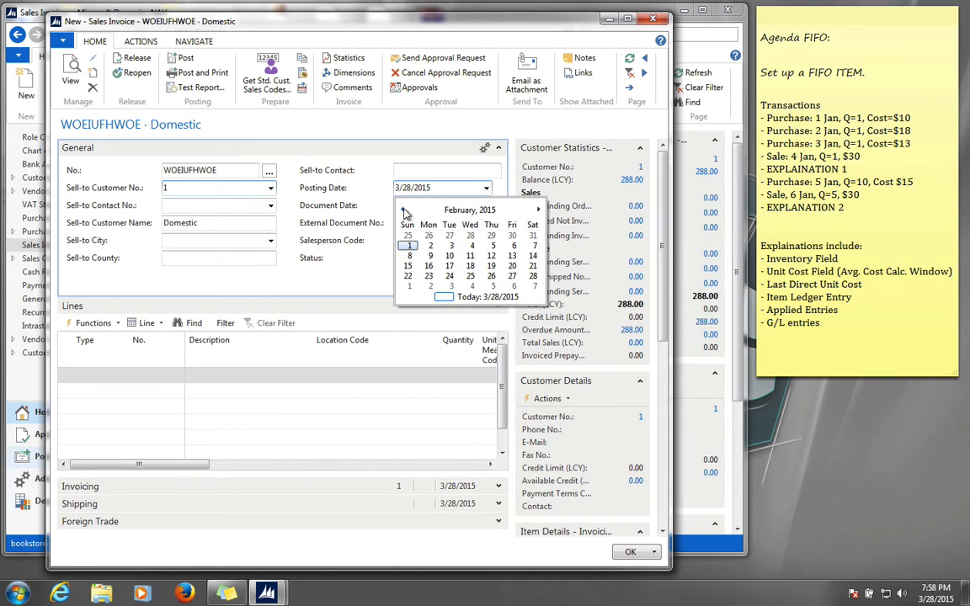
{"action": "left_click", "coordinate": [402, 210]}
{"action": "left_click", "coordinate": [449, 245]}
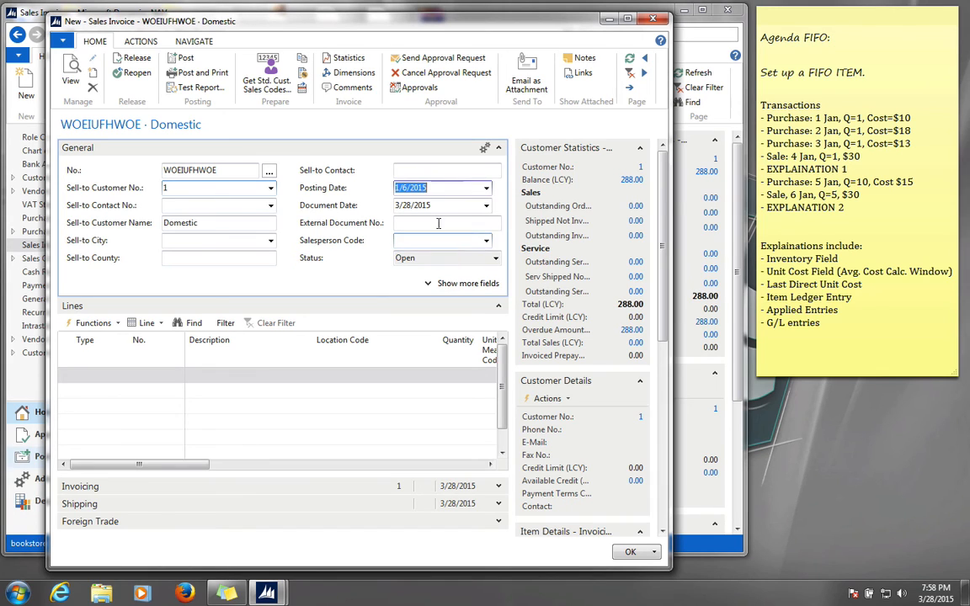
{"action": "key", "text": "Tab"}
Step: Add a line of type Item for MAG to the sales invoice
{"action": "left_click", "coordinate": [91, 375]}
{"action": "type", "text": "i"}
{"action": "key", "text": "Tab"}
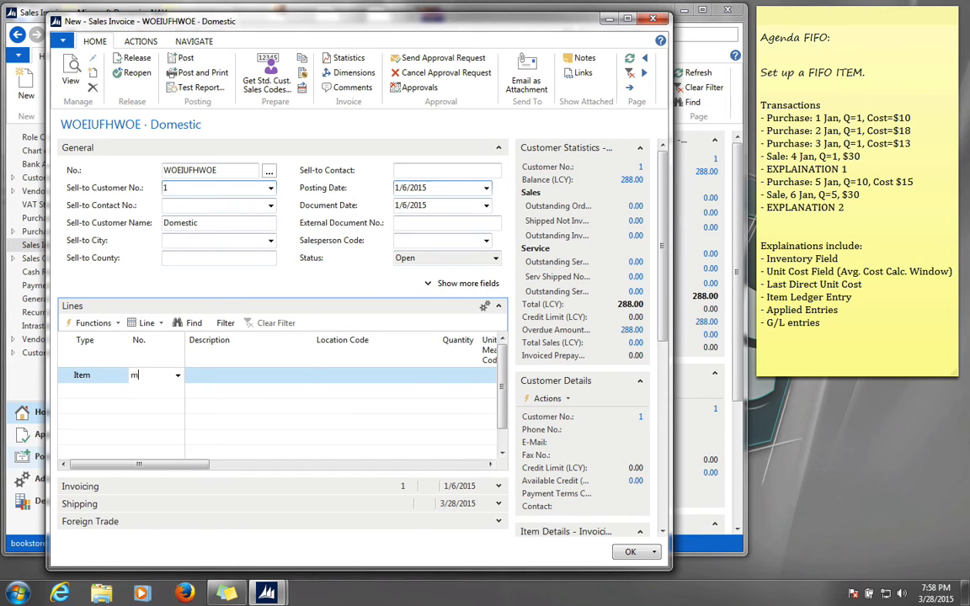
{"action": "key", "text": "Tab"}
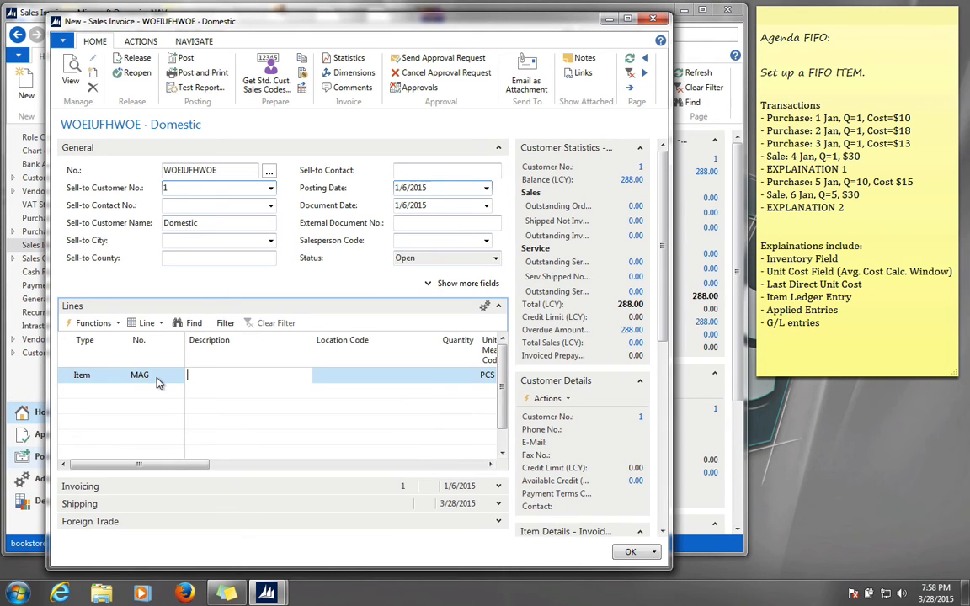
Step: Set the MAG sales line's quantity to 5 and its unit price excluding VAT to 30.00
{"action": "key", "text": "Tab"}
{"action": "key", "text": "Tab"}
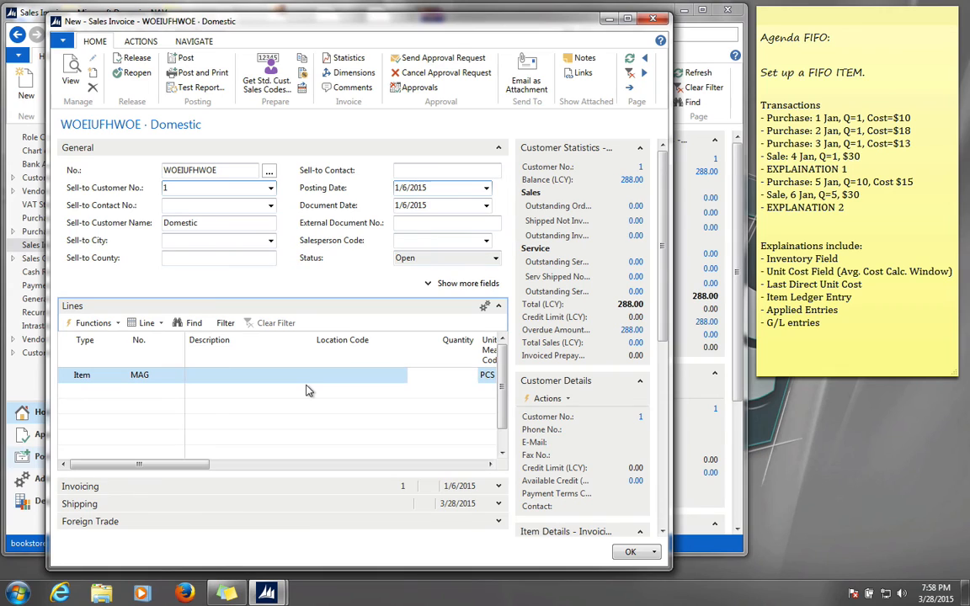
{"action": "type", "text": "5"}
{"action": "key", "text": "Tab"}
{"action": "key", "text": "Tab"}
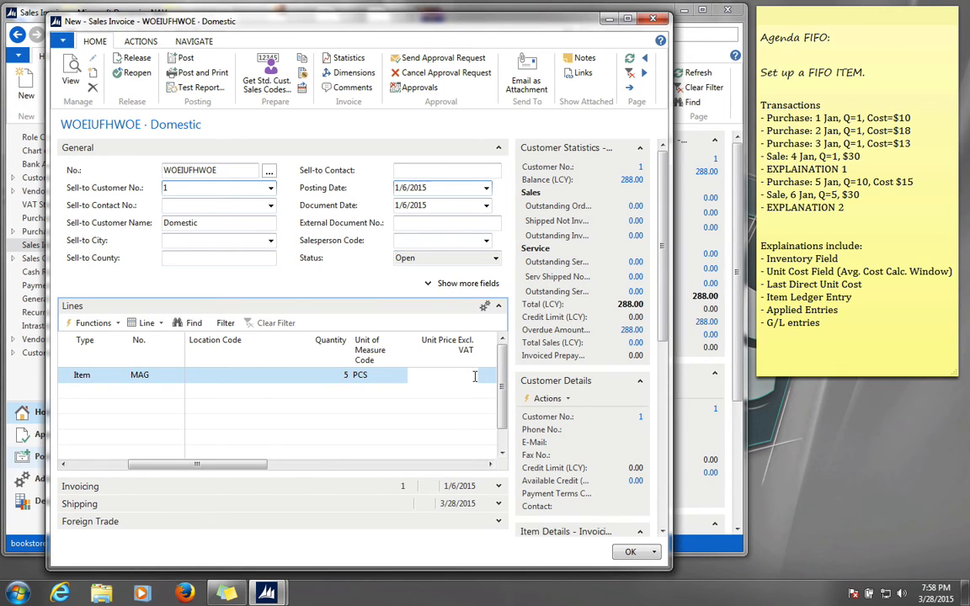
{"action": "key", "text": "Tab"}
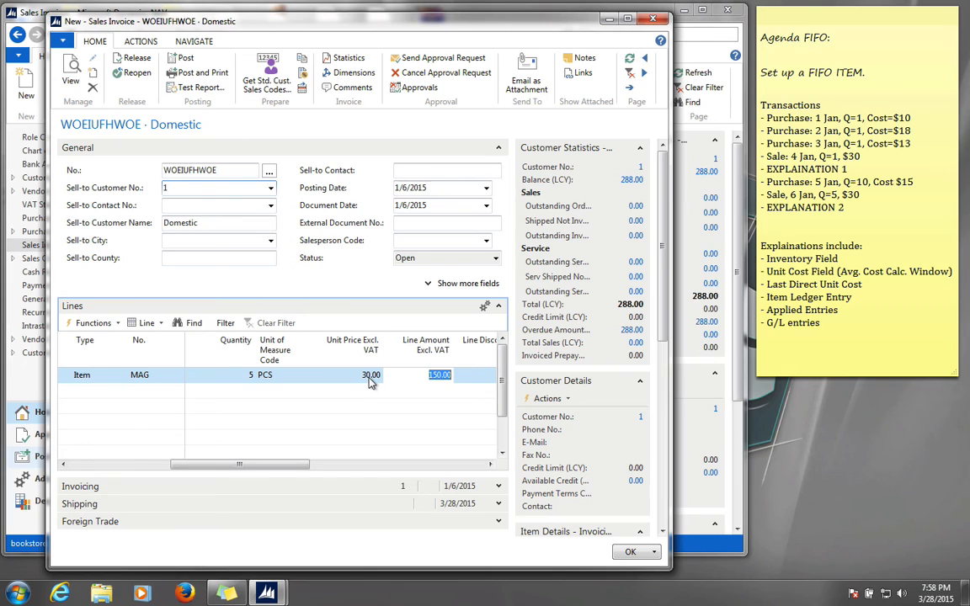
Step: Post the sales invoice, accepting the posting date that differs from the work date
{"action": "left_click", "coordinate": [182, 59]}
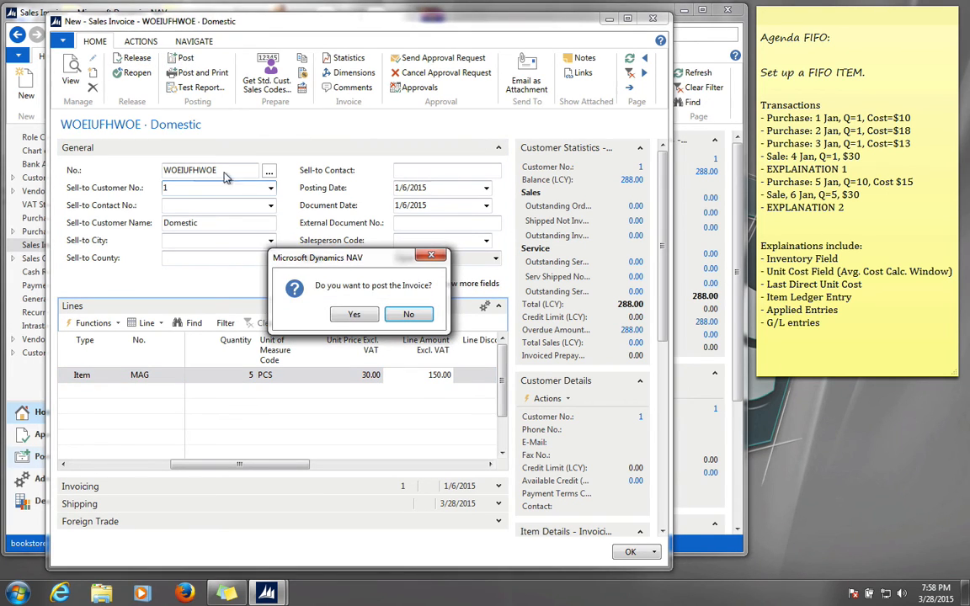
{"action": "left_click", "coordinate": [355, 323]}
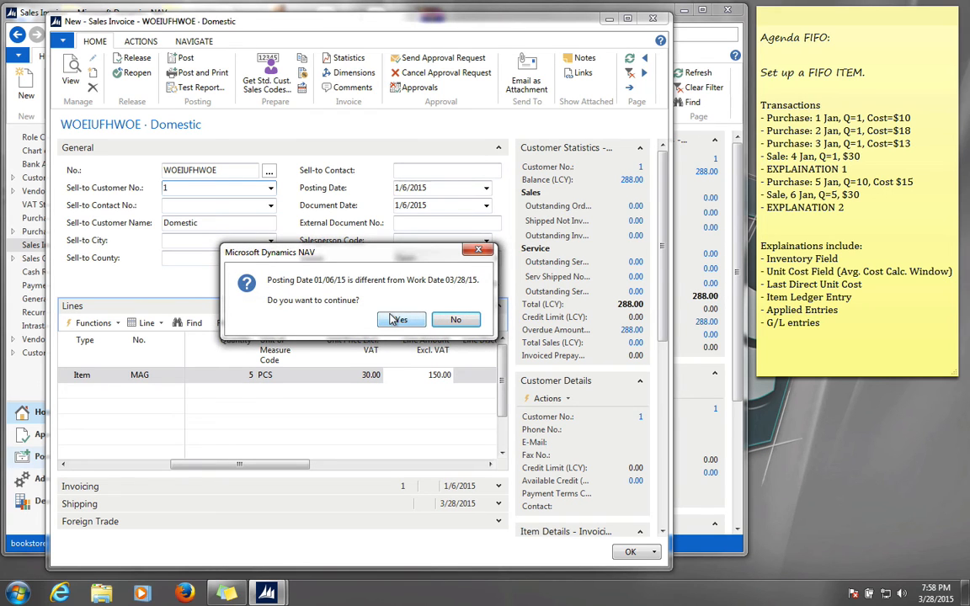
{"action": "left_click", "coordinate": [401, 321]}
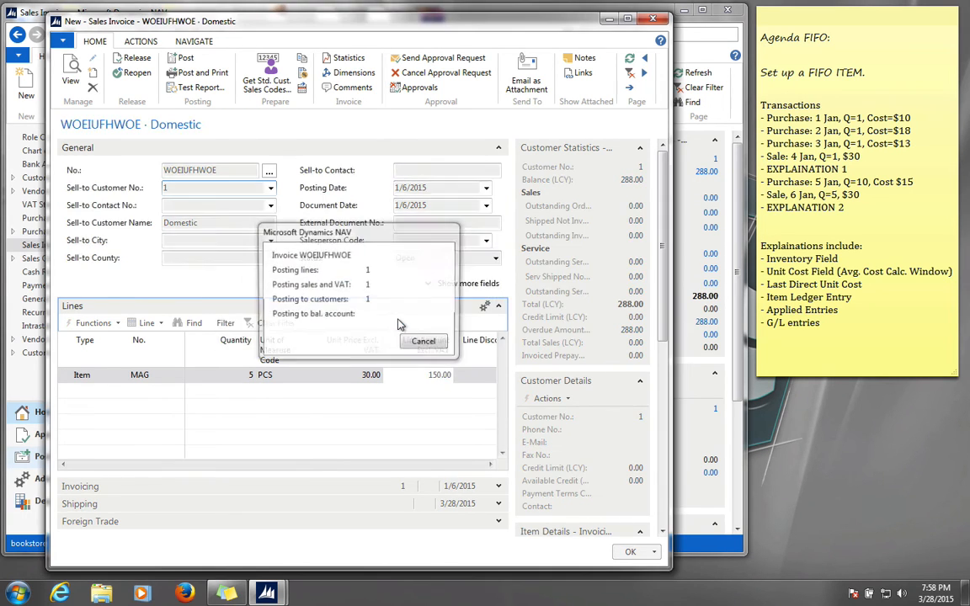
Step: Open the items list and display MAG's item card to check its inventory and cost fields
{"action": "left_click", "coordinate": [652, 32]}
{"action": "type", "text": "items"}
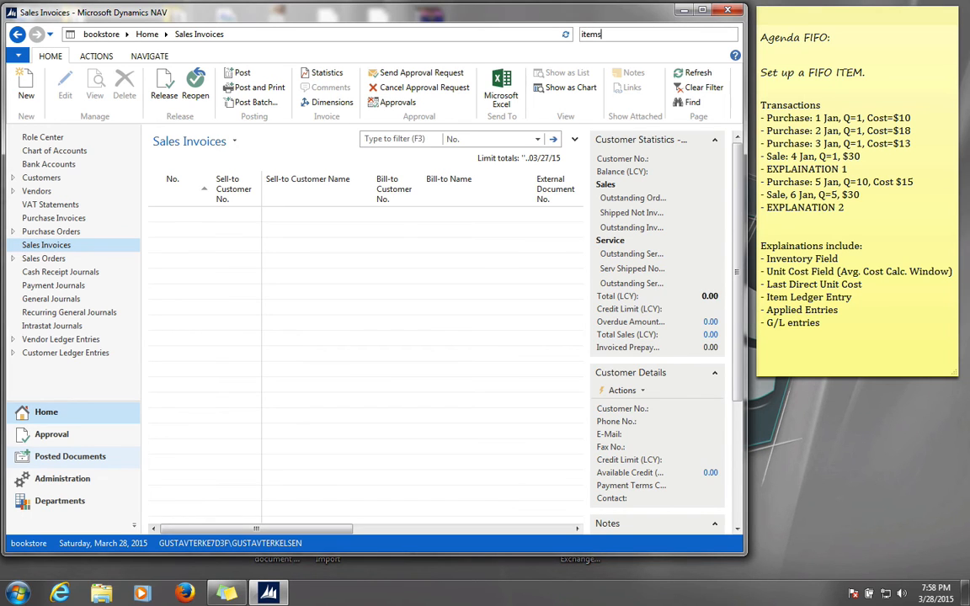
{"action": "left_click", "coordinate": [413, 50]}
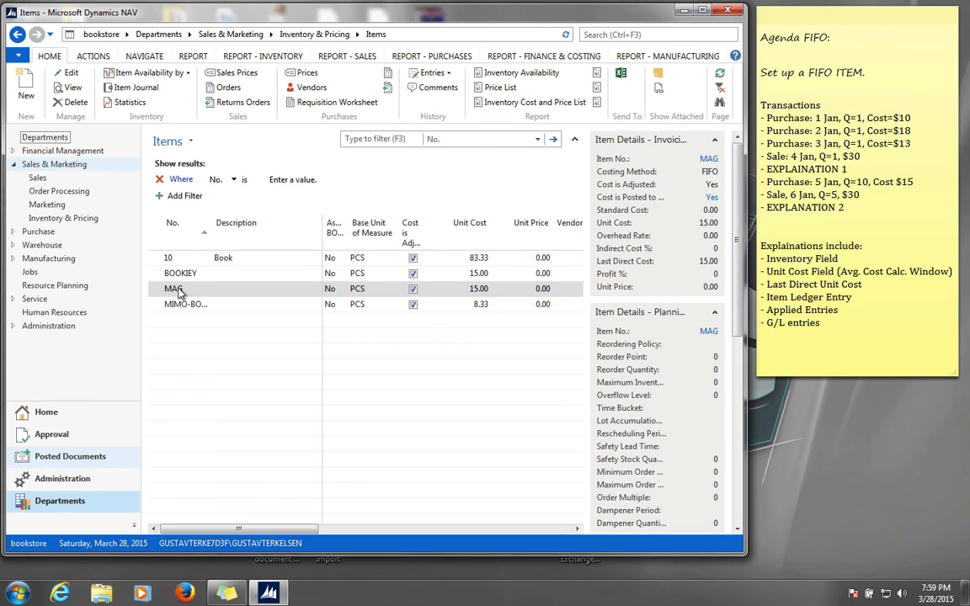
{"action": "left_click", "coordinate": [174, 289]}
{"action": "left_click_drag", "start_coordinate": [839, 259], "coordinate": [767, 259]}
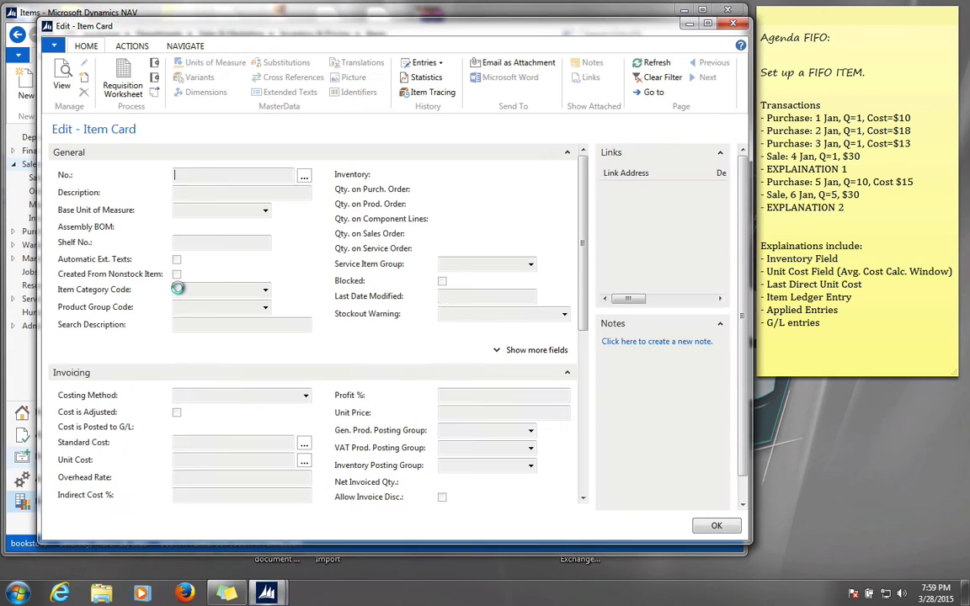
{"action": "left_click", "coordinate": [778, 269]}
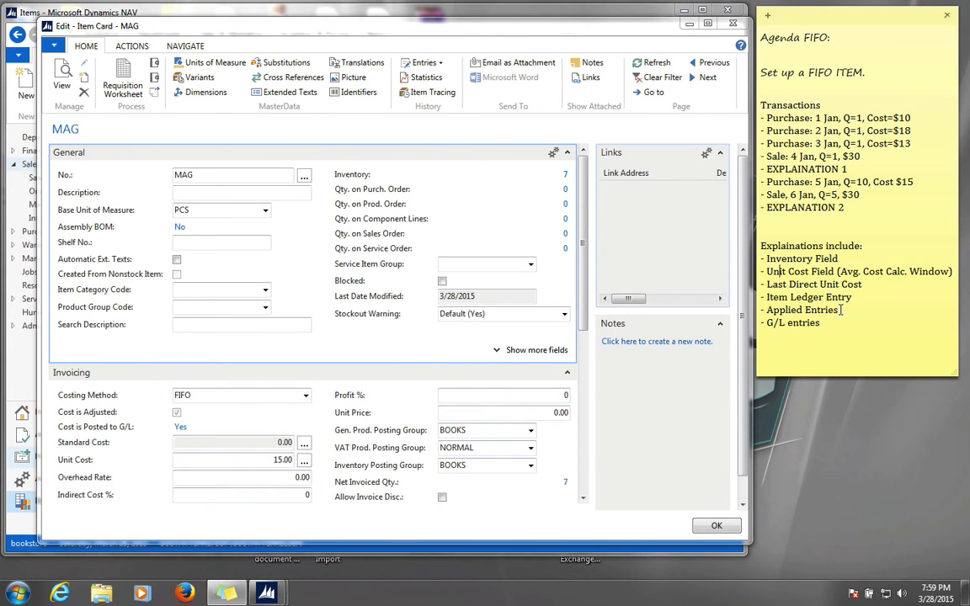
Step: Open the average cost calculation overview from MAG's unit cost and highlight the 4 January sale in the agenda note for comparison
{"action": "left_click", "coordinate": [275, 460]}
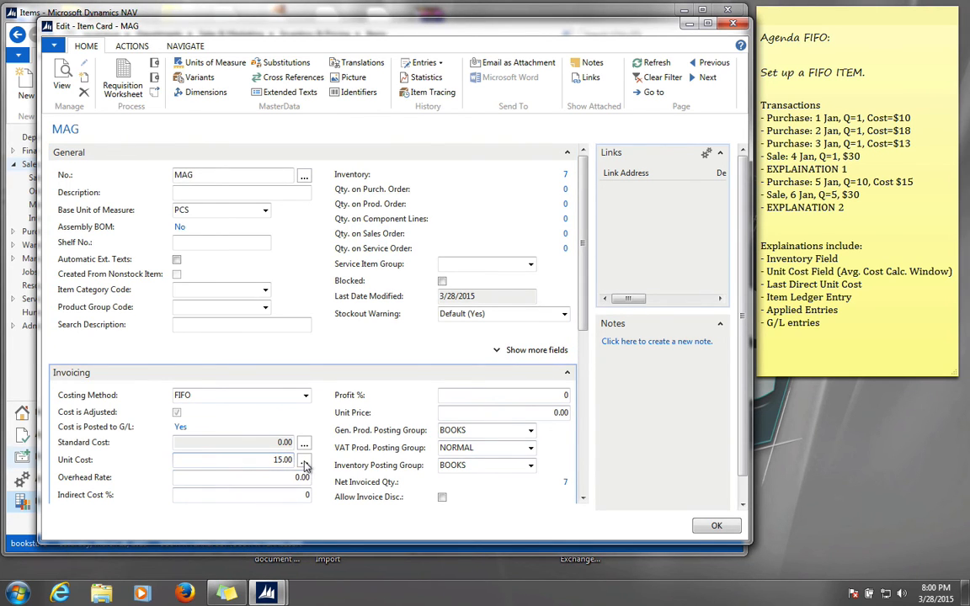
{"action": "left_click", "coordinate": [304, 460]}
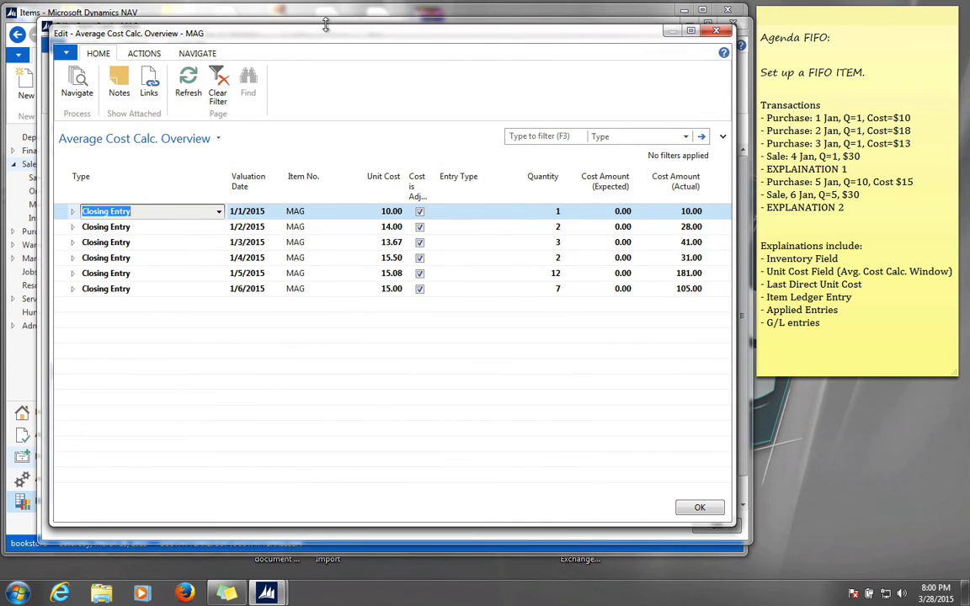
{"action": "left_click_drag", "start_coordinate": [329, 36], "coordinate": [328, 28]}
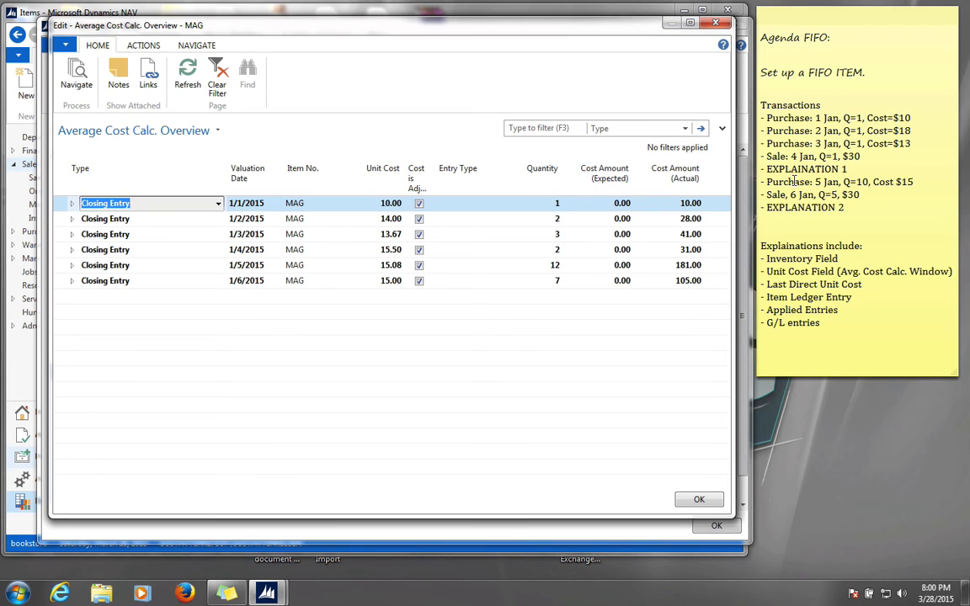
{"action": "left_click", "coordinate": [837, 195]}
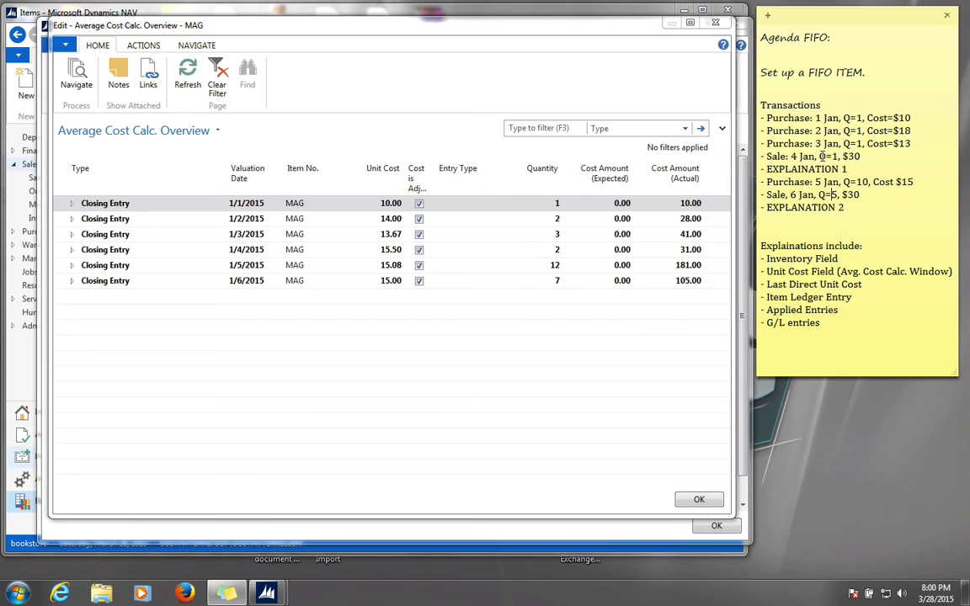
{"action": "left_click_drag", "start_coordinate": [767, 156], "coordinate": [861, 157]}
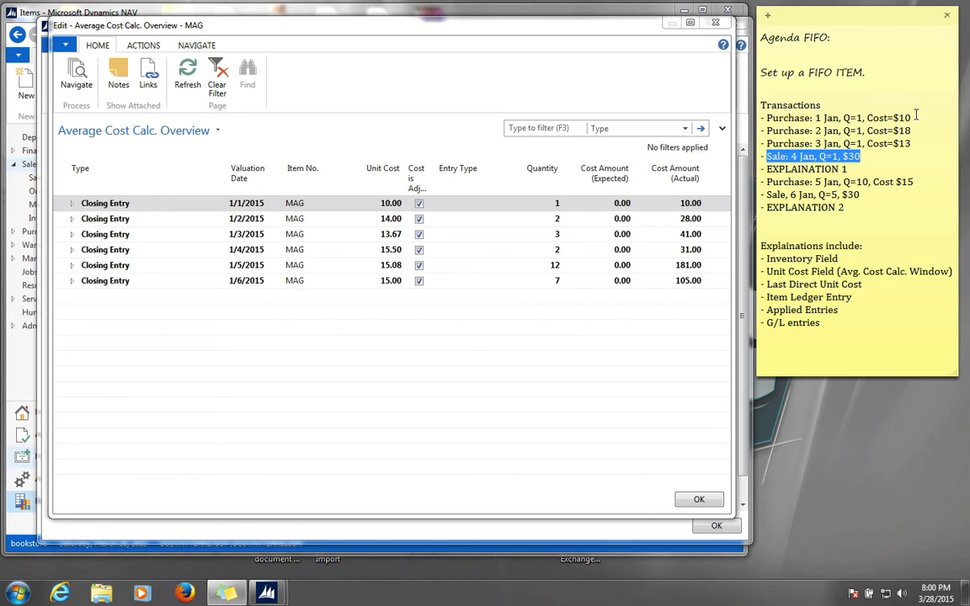
Step: Highlight the 1, 2 and 3 January purchases in the agenda note to trace which units the MAG sales consume
{"action": "left_click_drag", "start_coordinate": [912, 118], "coordinate": [772, 119]}
{"action": "left_click", "coordinate": [830, 156]}
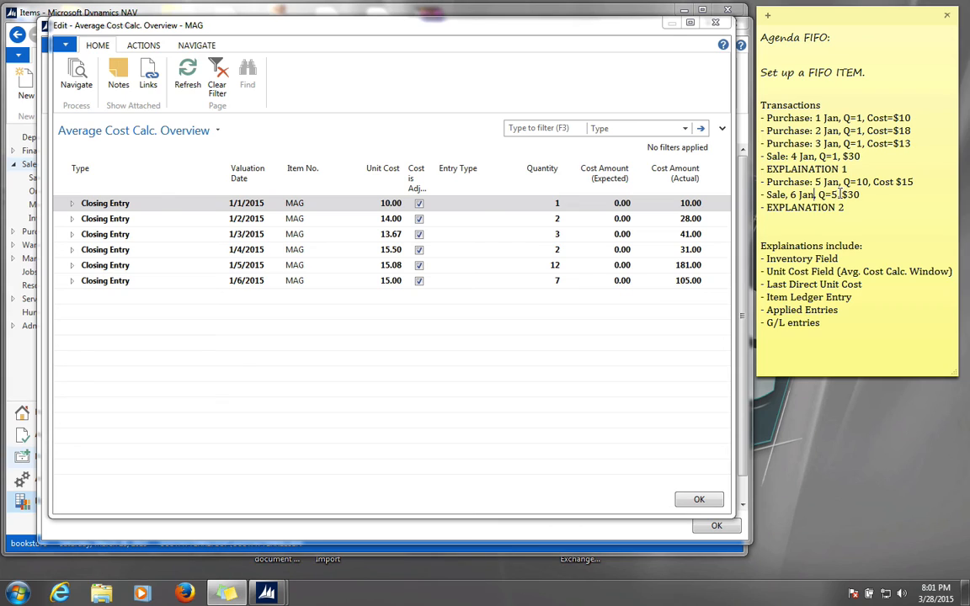
{"action": "left_click_drag", "start_coordinate": [838, 195], "coordinate": [820, 195]}
{"action": "left_click_drag", "start_coordinate": [767, 130], "coordinate": [899, 132]}
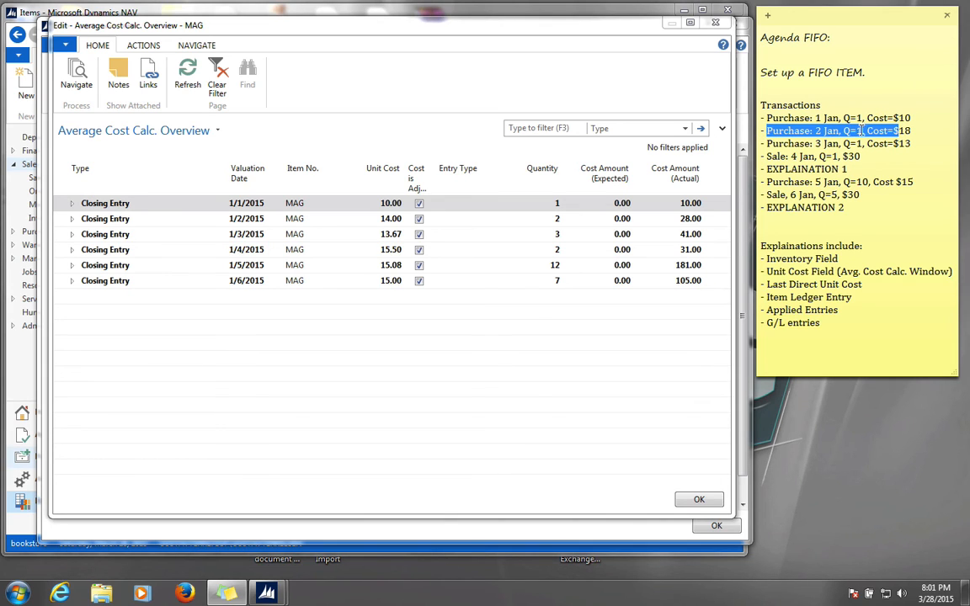
{"action": "left_click", "coordinate": [792, 145]}
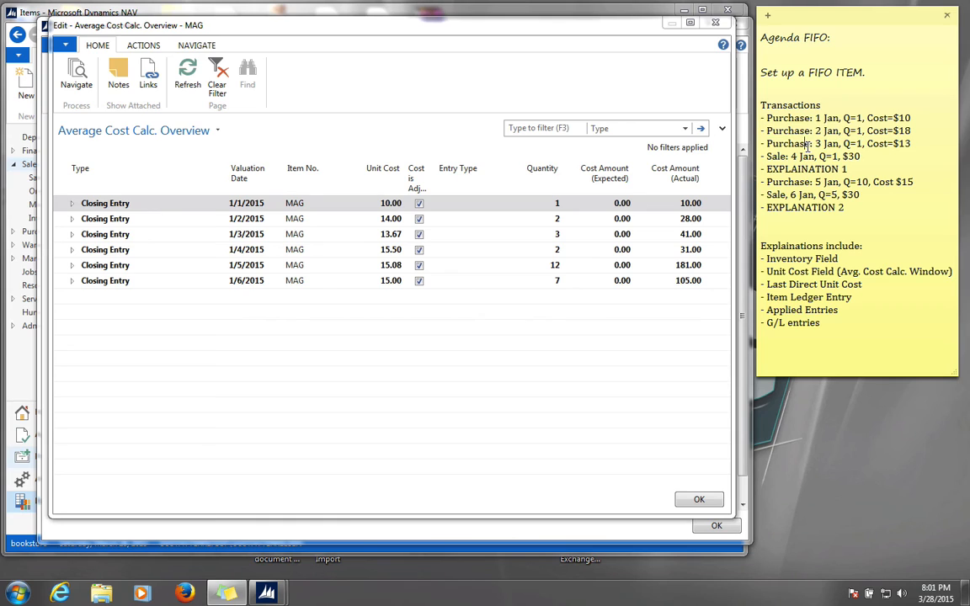
{"action": "left_click_drag", "start_coordinate": [767, 144], "coordinate": [907, 144]}
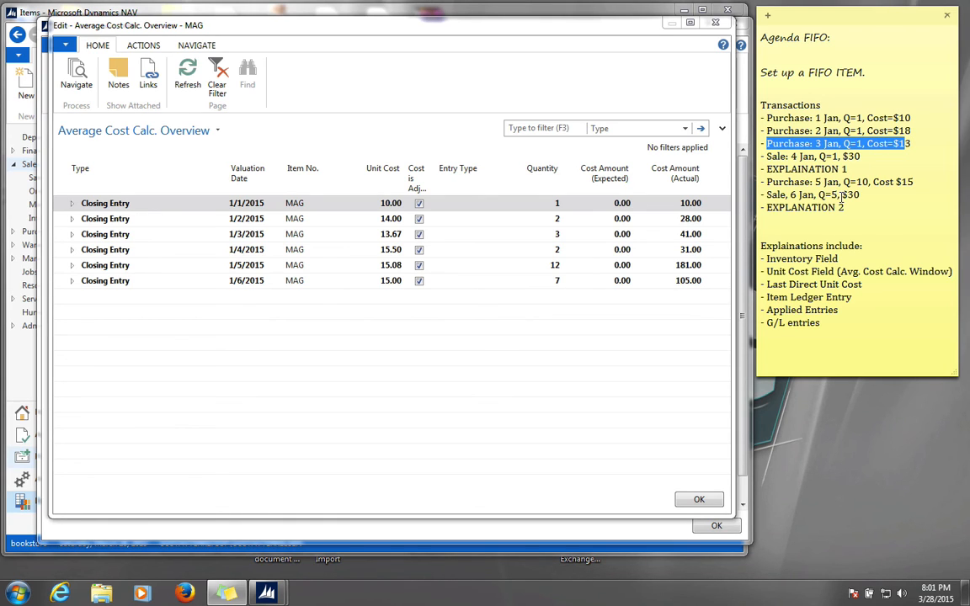
Step: Highlight the 6 January sale's quantity, the 5 January purchase and its cost of $15 in the agenda note
{"action": "left_click_drag", "start_coordinate": [838, 195], "coordinate": [826, 194]}
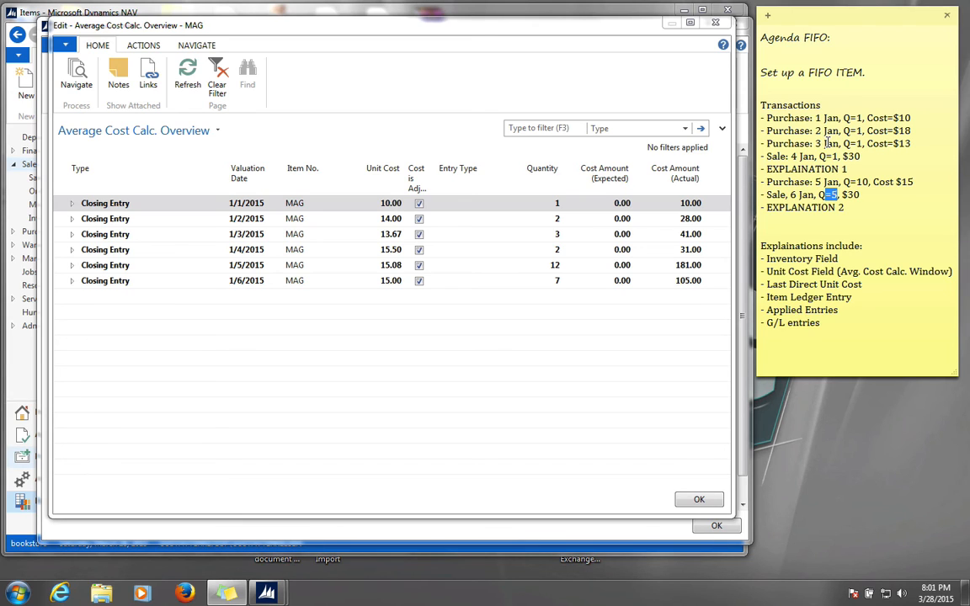
{"action": "left_click", "coordinate": [828, 182]}
{"action": "left_click_drag", "start_coordinate": [768, 181], "coordinate": [908, 187]}
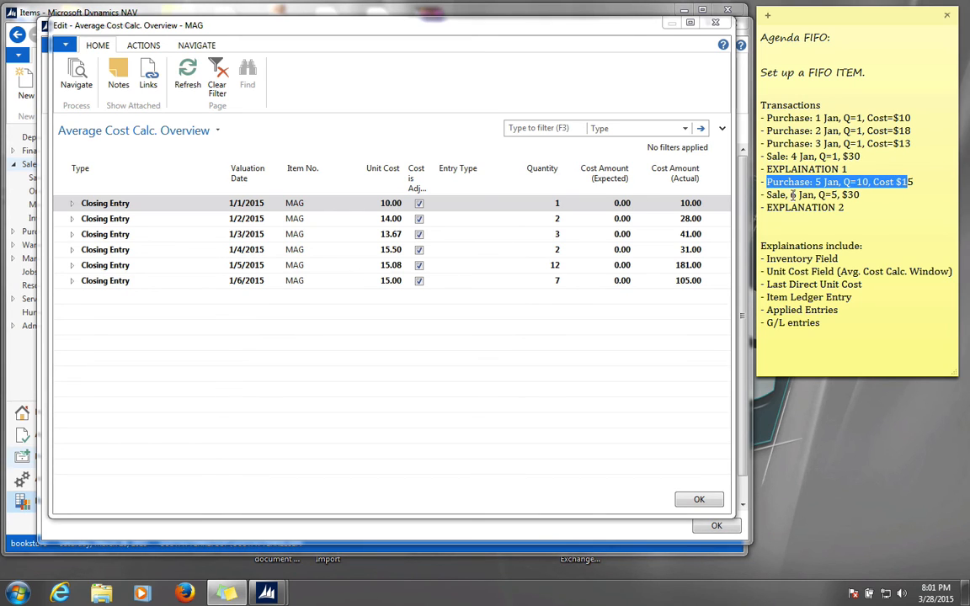
{"action": "left_click", "coordinate": [887, 188]}
{"action": "left_click_drag", "start_coordinate": [915, 182], "coordinate": [882, 182]}
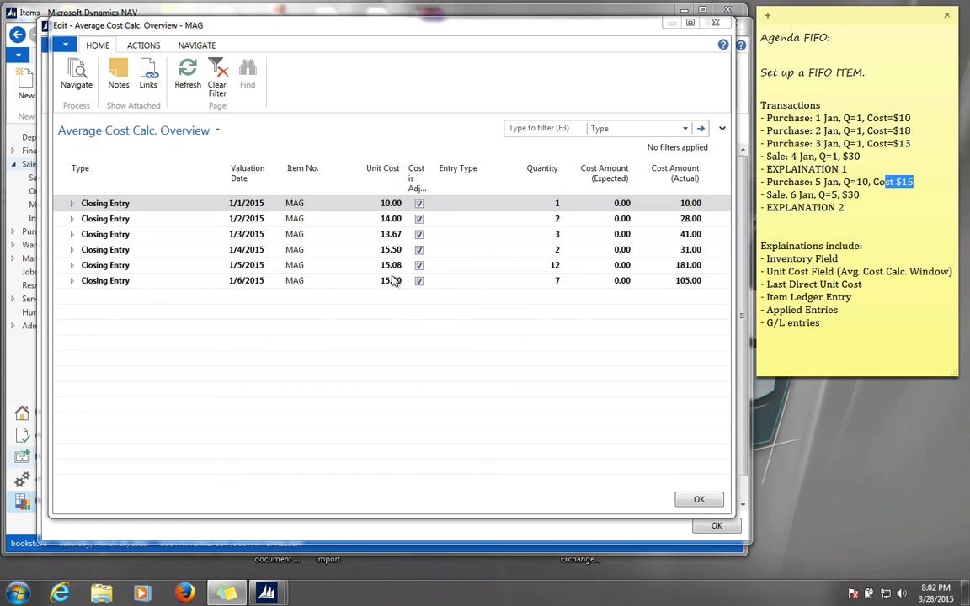
Step: Expand the 6 January closing entry to check the sale's cost, collapse it and close the average cost overview
{"action": "left_click", "coordinate": [73, 281]}
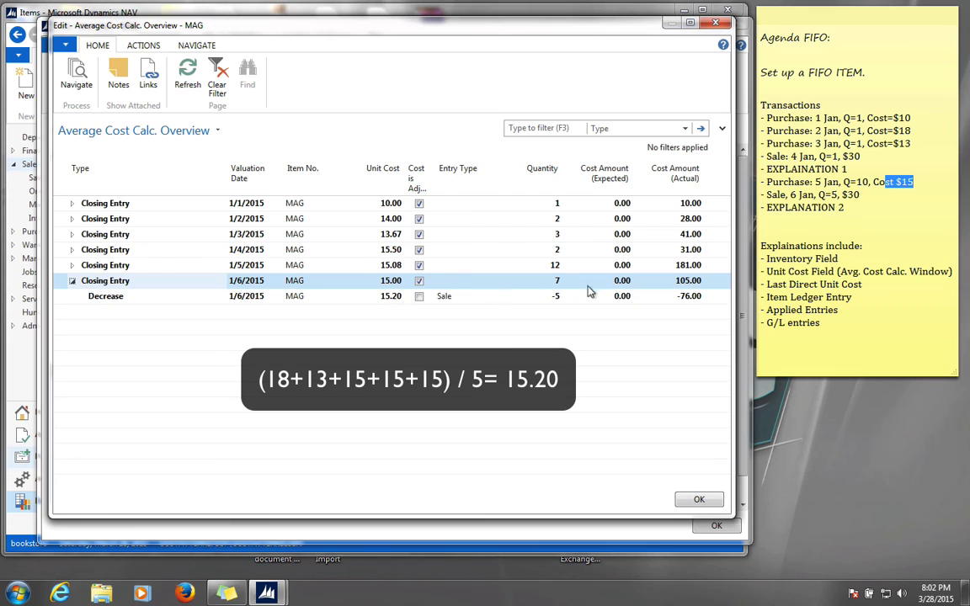
{"action": "left_click", "coordinate": [72, 282]}
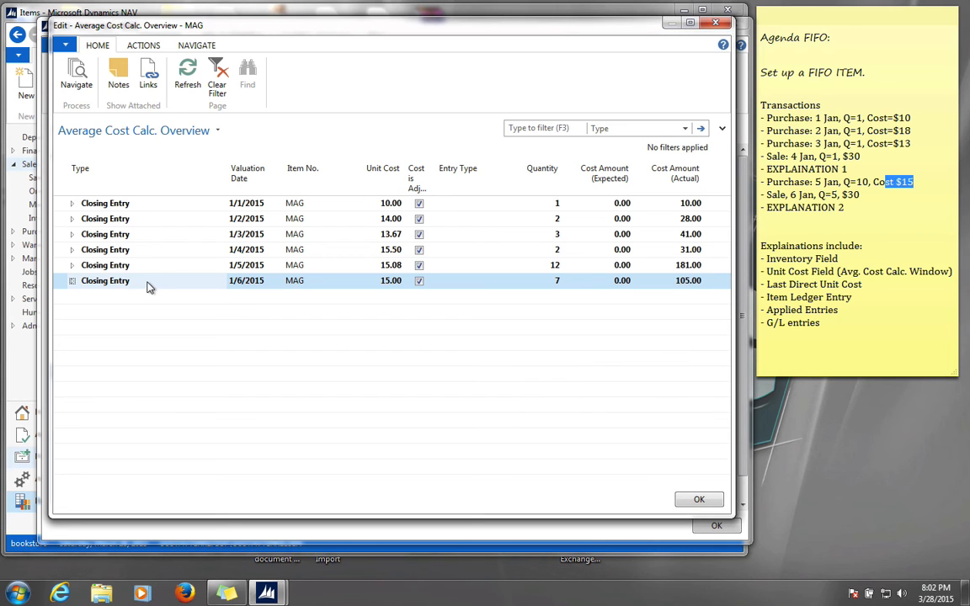
{"action": "key", "text": "Escape"}
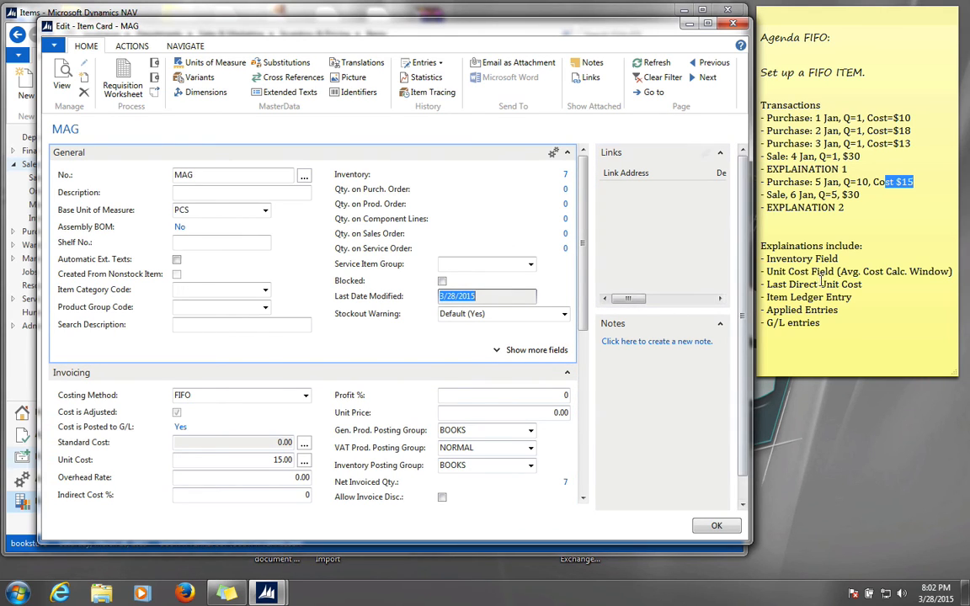
Step: Check the Last Direct Cost field in the Invoicing section of MAG's item card
{"action": "left_click", "coordinate": [759, 249]}
{"action": "left_click", "coordinate": [853, 272]}
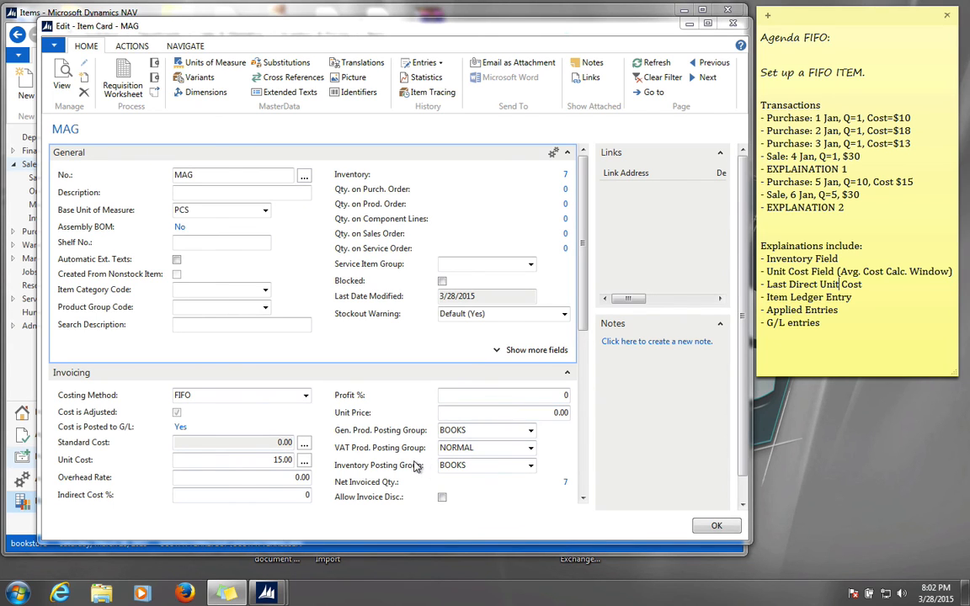
{"action": "left_click", "coordinate": [416, 467]}
{"action": "scroll", "coordinate": [415, 467], "scroll_direction": "down", "scroll_amount": 1}
{"action": "left_click", "coordinate": [287, 484]}
{"action": "double_click", "coordinate": [296, 482]}
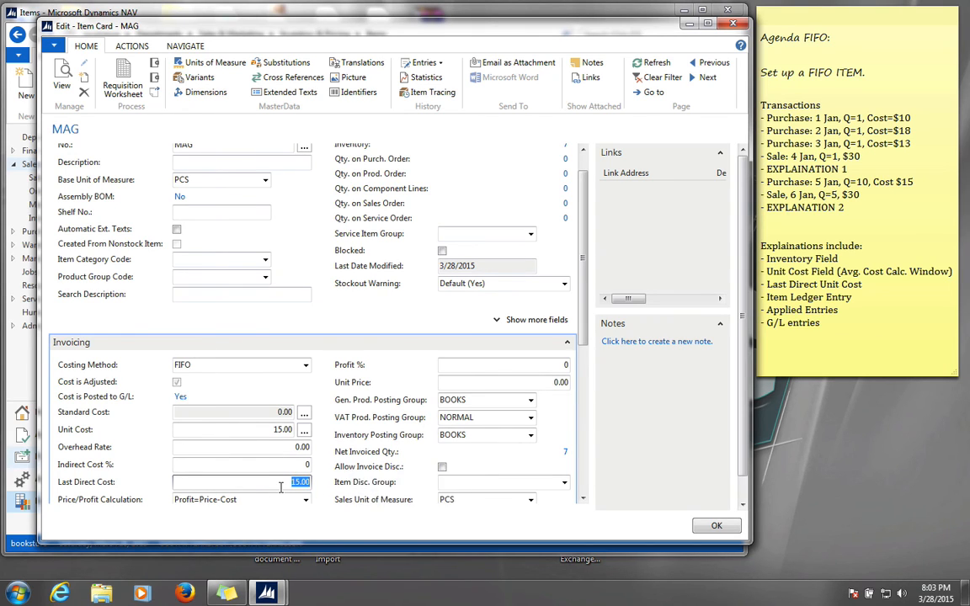
{"action": "scroll", "coordinate": [350, 392], "scroll_direction": "up", "scroll_amount": 2}
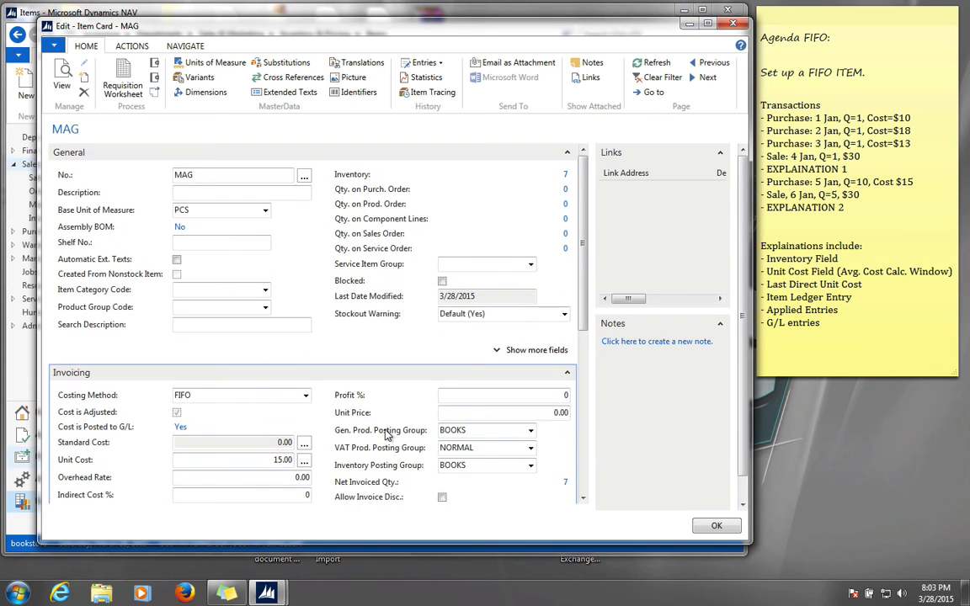
Step: Open MAG's item ledger entries from the Inventory quantity on the item card
{"action": "left_click", "coordinate": [788, 292]}
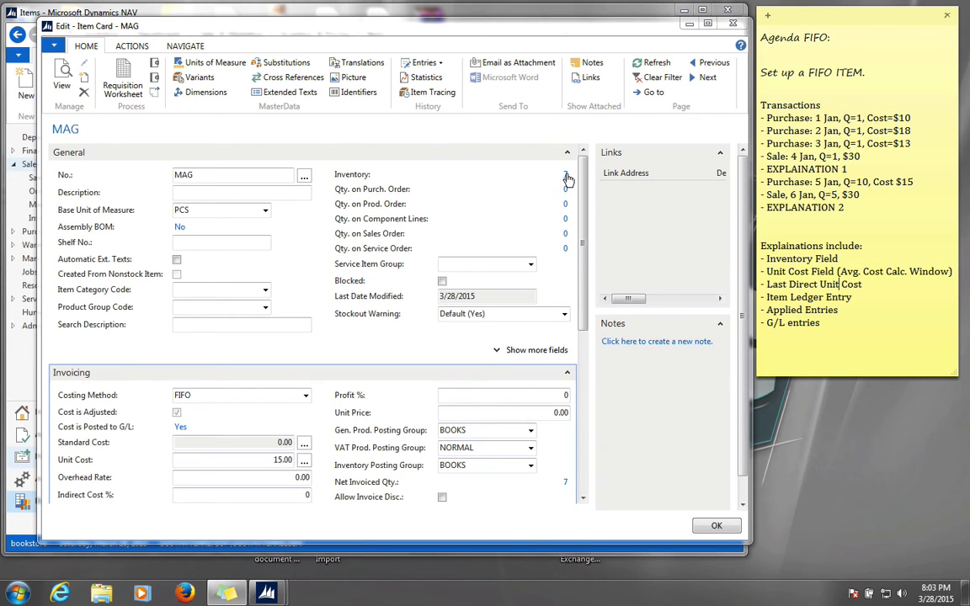
{"action": "left_click", "coordinate": [568, 179]}
{"action": "left_click", "coordinate": [566, 175]}
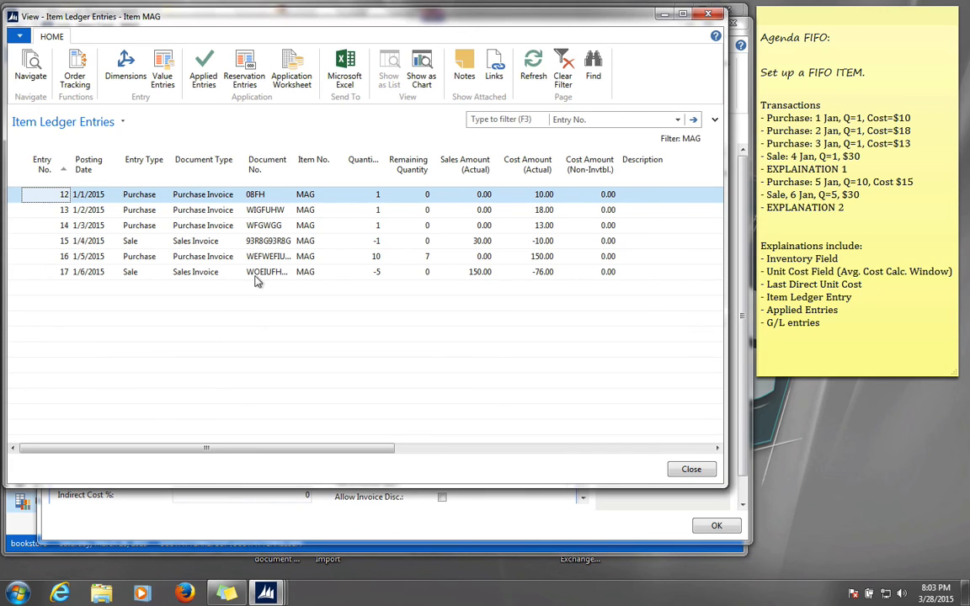
Step: Examine the entries applied to the 6 January sale in a widened window and return to the item ledger entries
{"action": "left_click", "coordinate": [216, 274]}
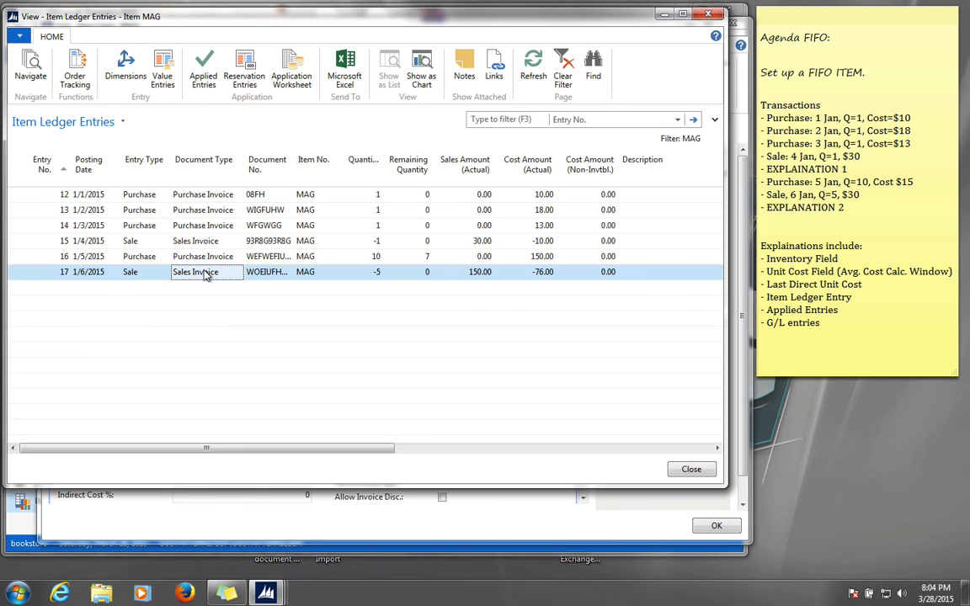
{"action": "left_click", "coordinate": [211, 85]}
{"action": "left_click", "coordinate": [202, 78]}
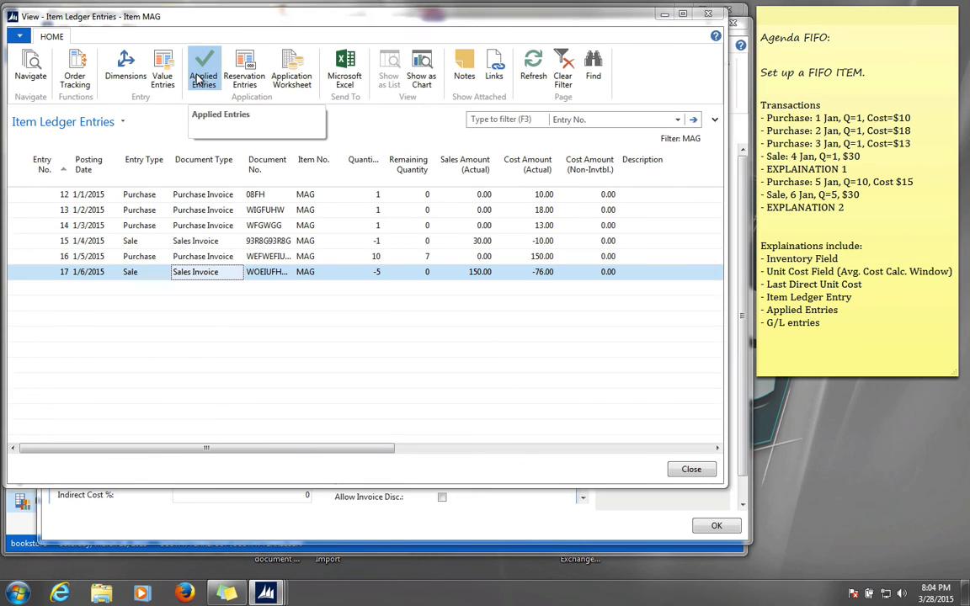
{"action": "left_click", "coordinate": [214, 110]}
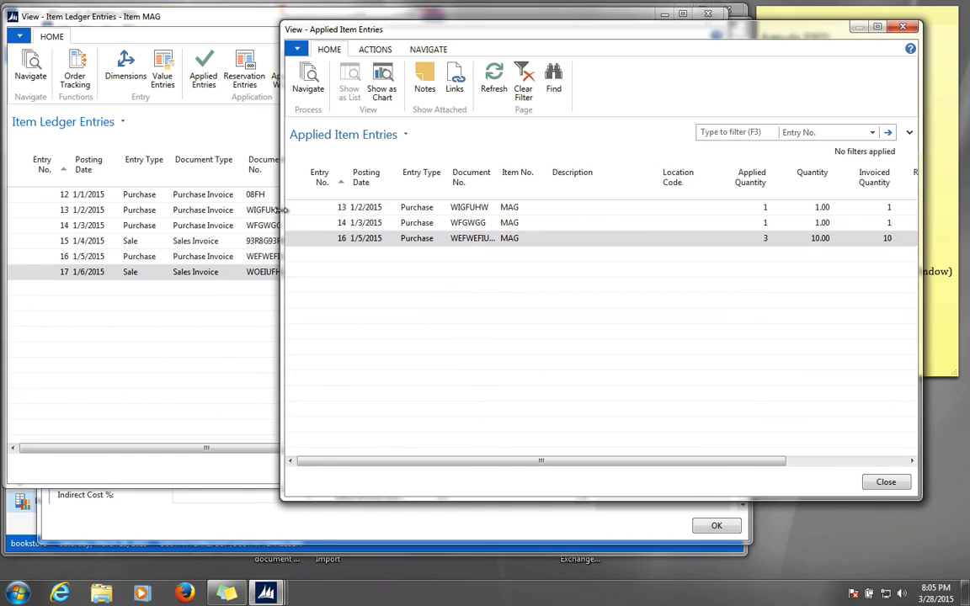
{"action": "left_click_drag", "start_coordinate": [281, 211], "coordinate": [140, 192]}
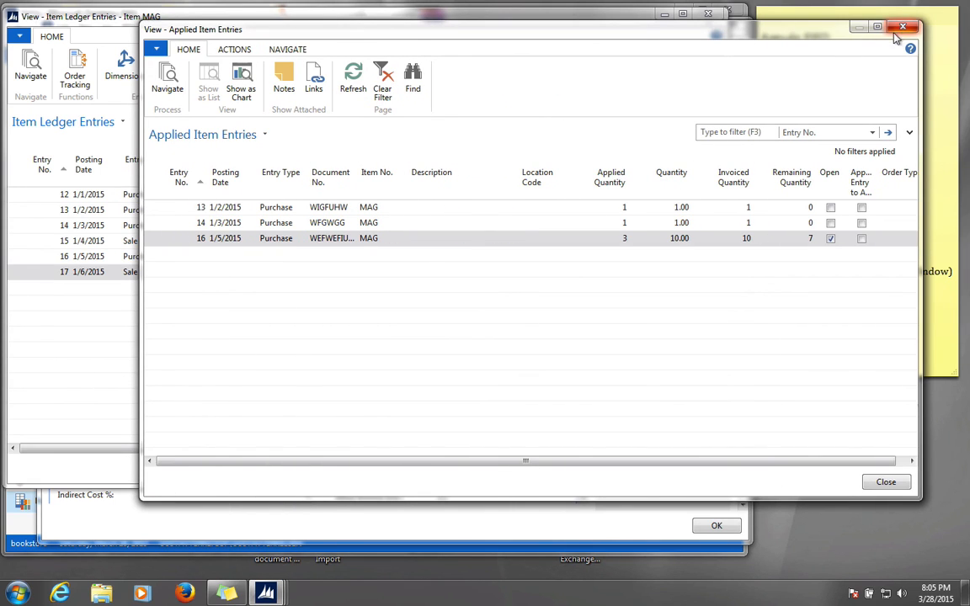
{"action": "left_click", "coordinate": [904, 29]}
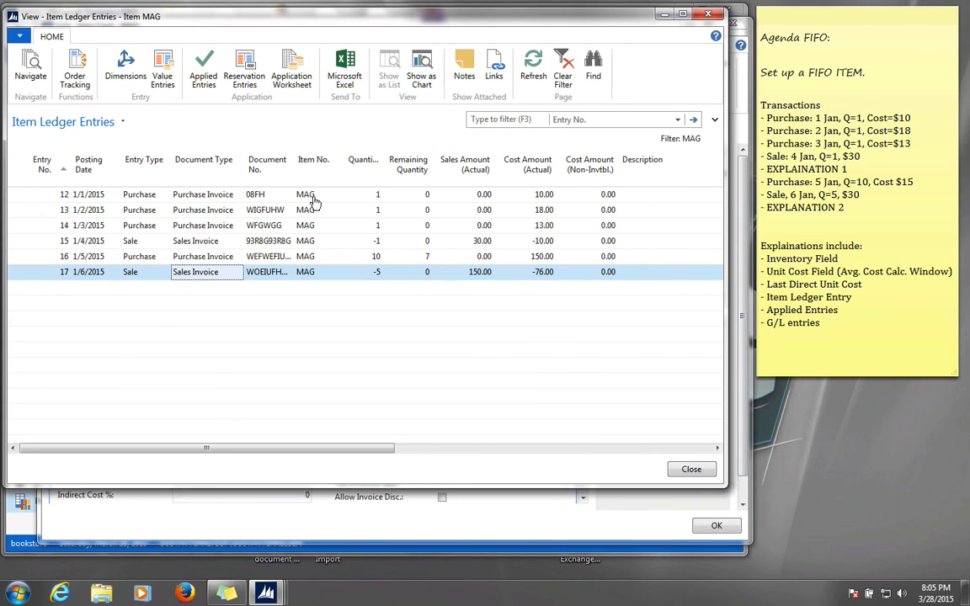
Step: Examine the entries applied to the 2 January purchase, close them and select the 5 January purchase for comparison
{"action": "left_click", "coordinate": [212, 210]}
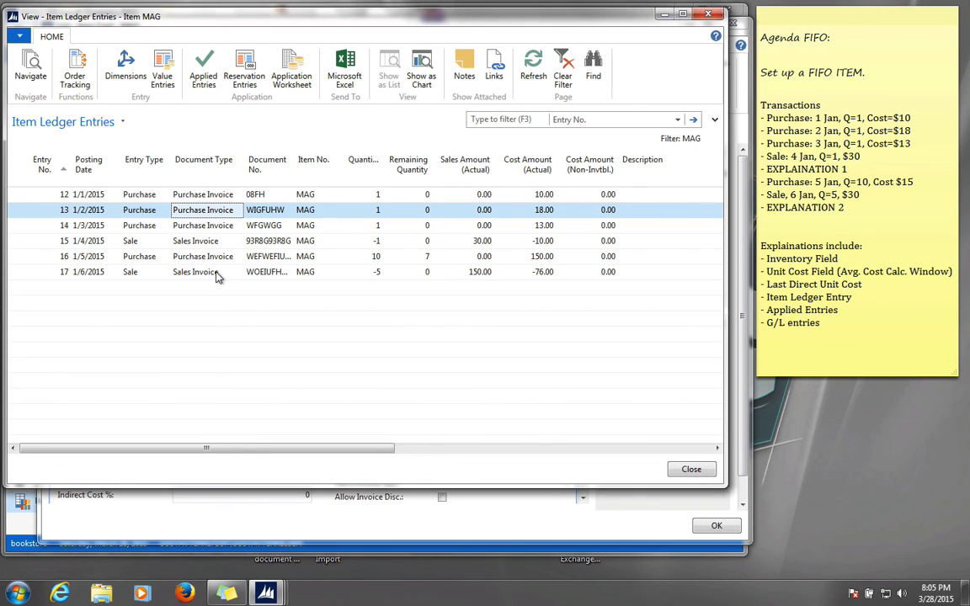
{"action": "left_click", "coordinate": [203, 74]}
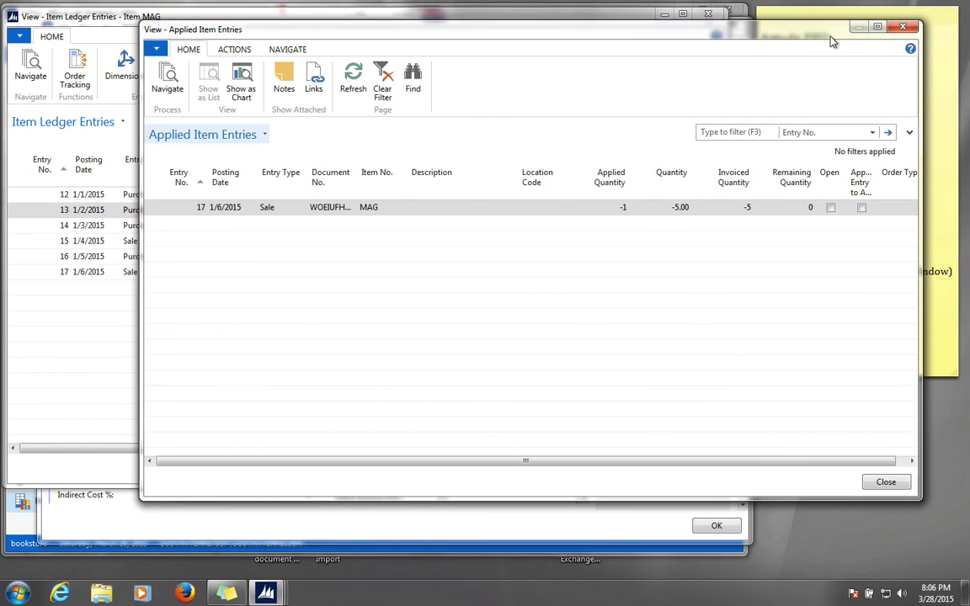
{"action": "left_click", "coordinate": [902, 28]}
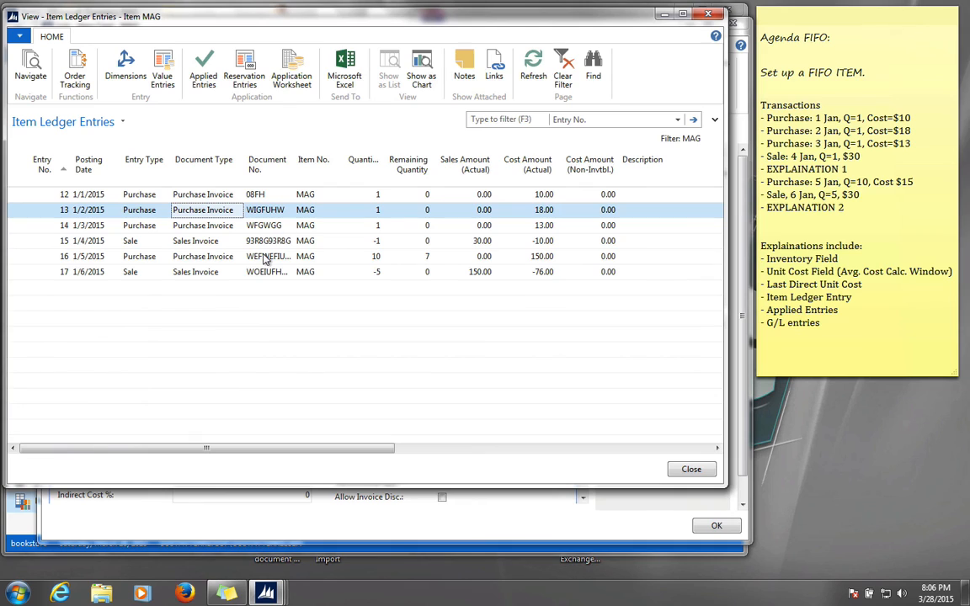
{"action": "left_click", "coordinate": [167, 258]}
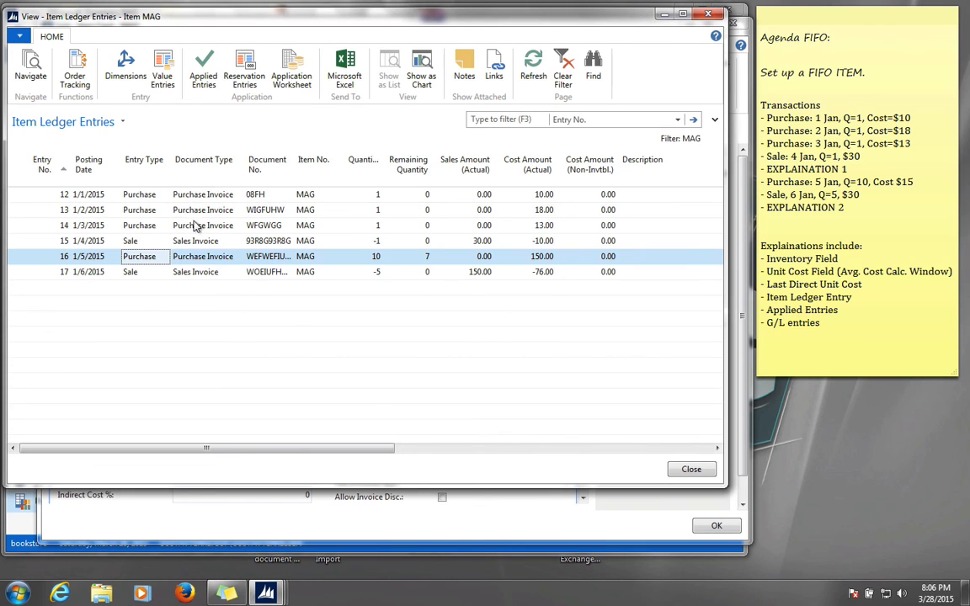
Step: Find the documents related to the 6 January sale, view its G/L entries and return to the item ledger entries
{"action": "left_click", "coordinate": [190, 274]}
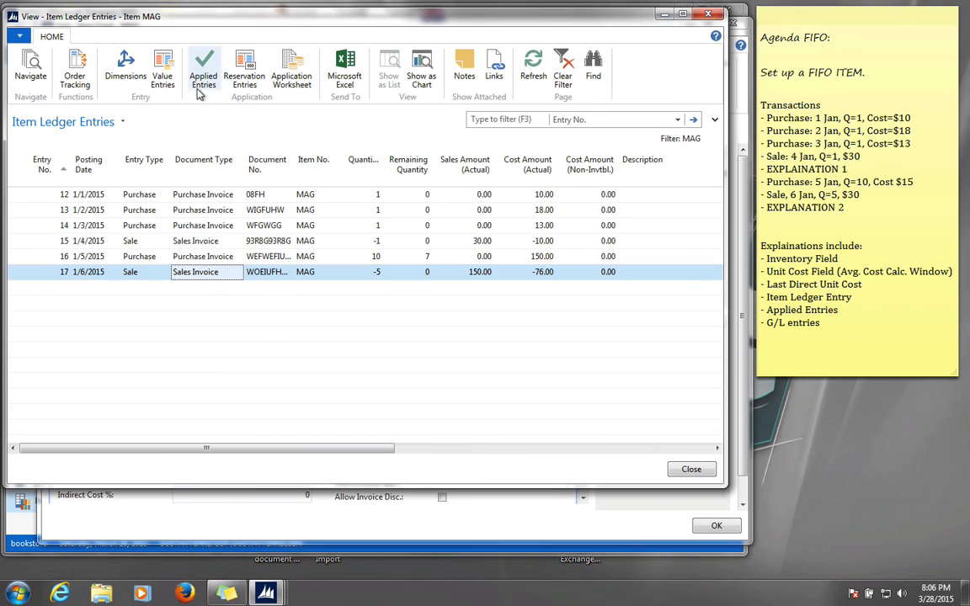
{"action": "left_click", "coordinate": [30, 68]}
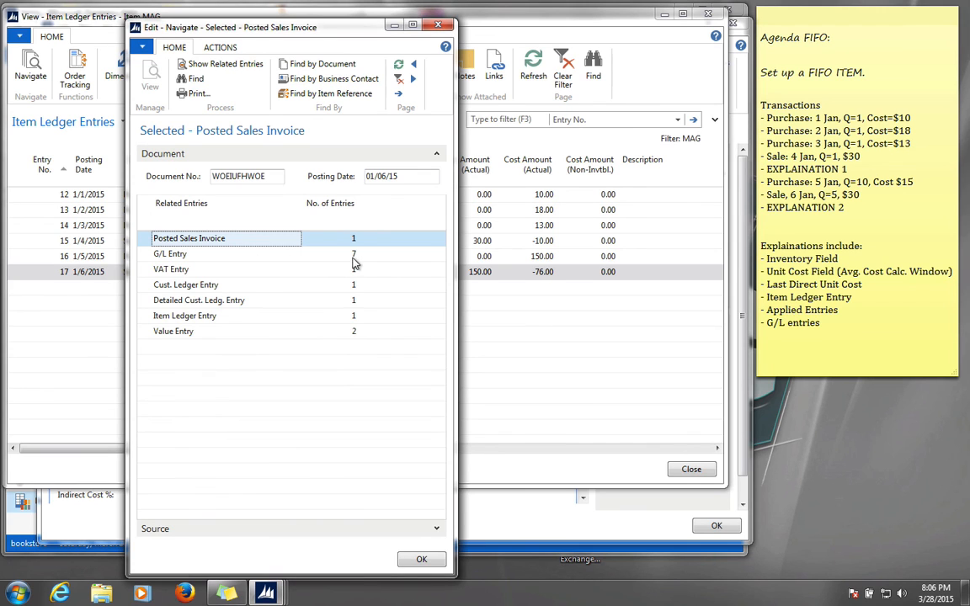
{"action": "left_click", "coordinate": [354, 259]}
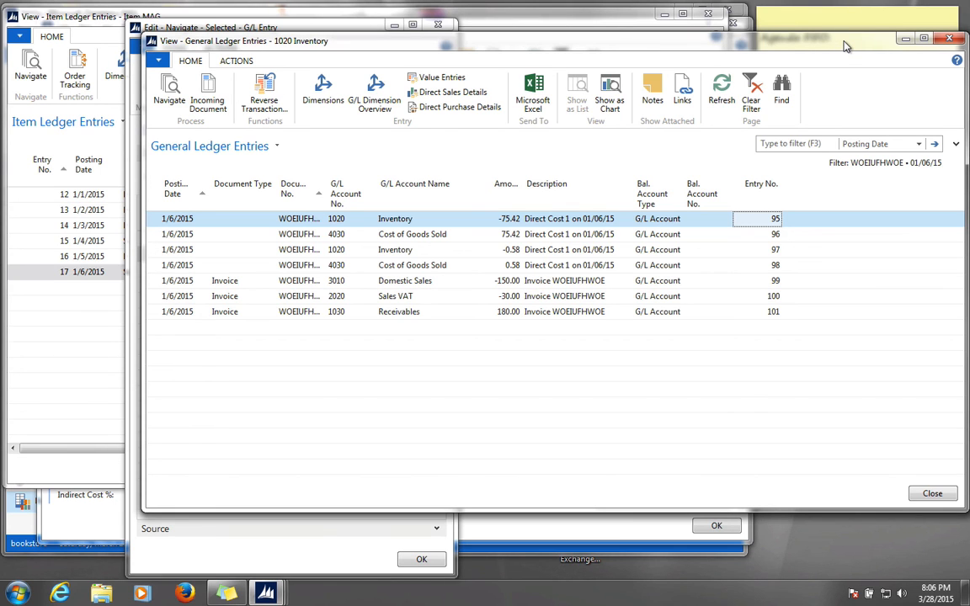
{"action": "key", "text": "Escape"}
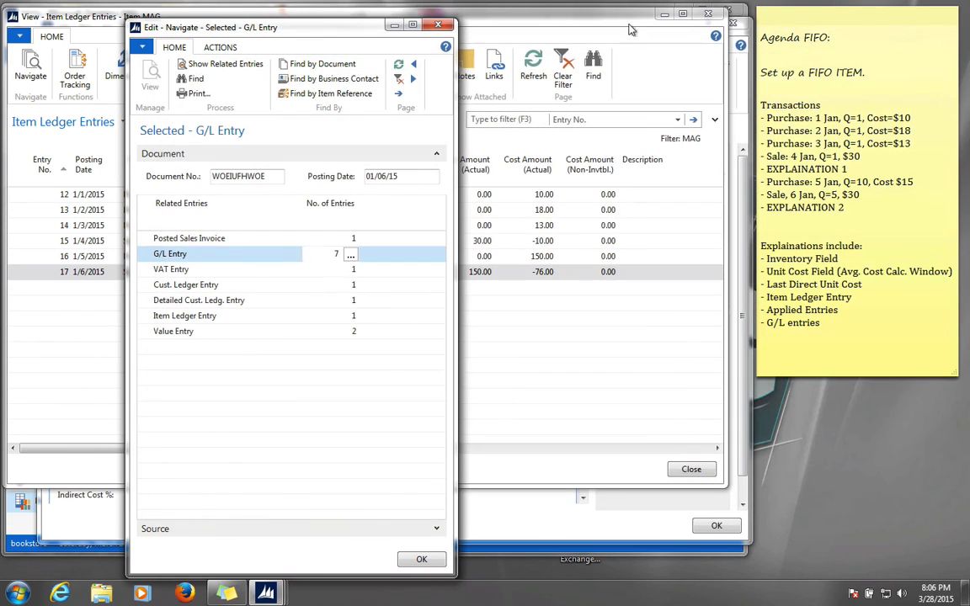
{"action": "left_click", "coordinate": [443, 28]}
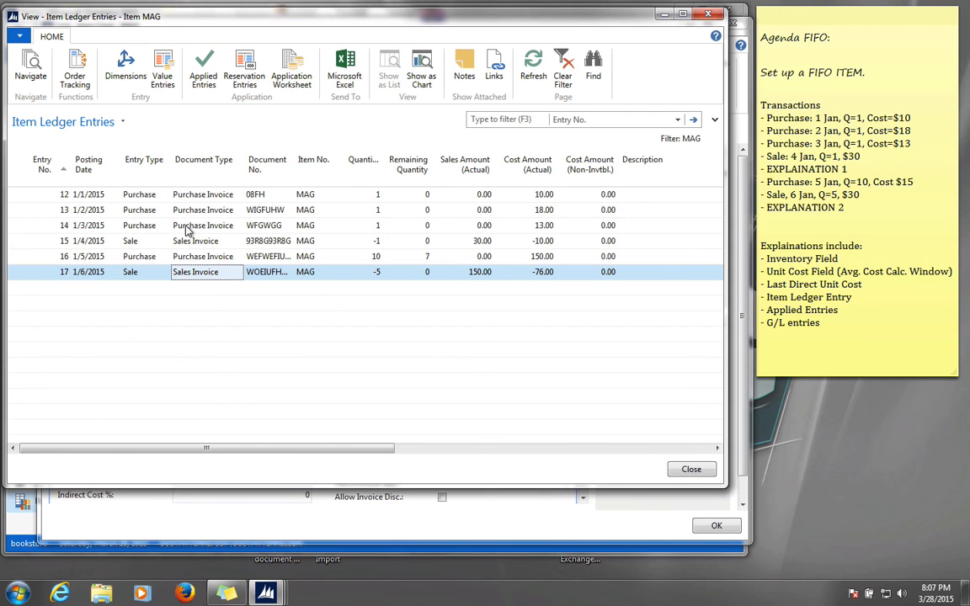
Step: Reopen the 6 January sale's G/L entries to examine the inventory and cost of goods sold postings, and close both windows
{"action": "left_click", "coordinate": [31, 67]}
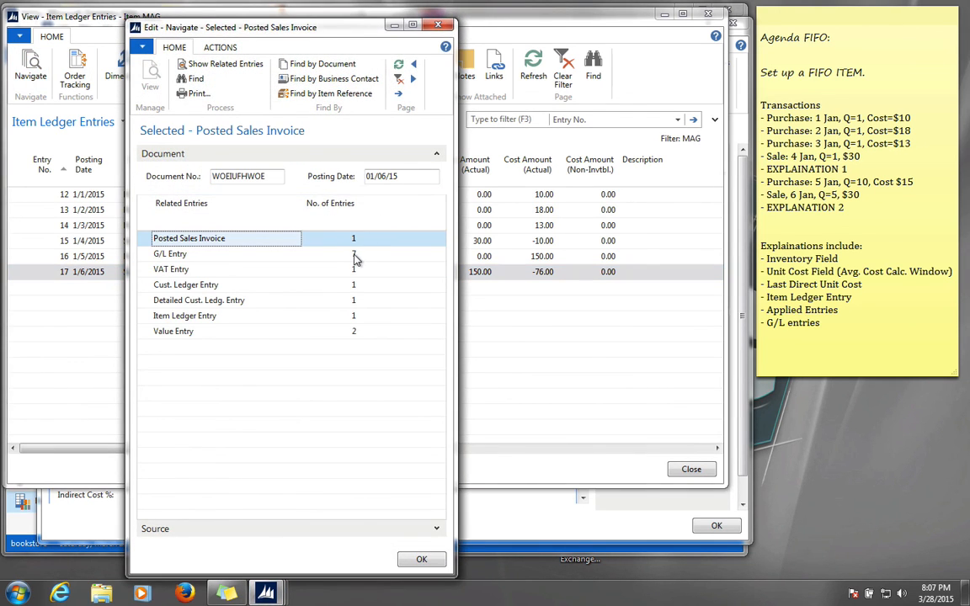
{"action": "left_click", "coordinate": [354, 254]}
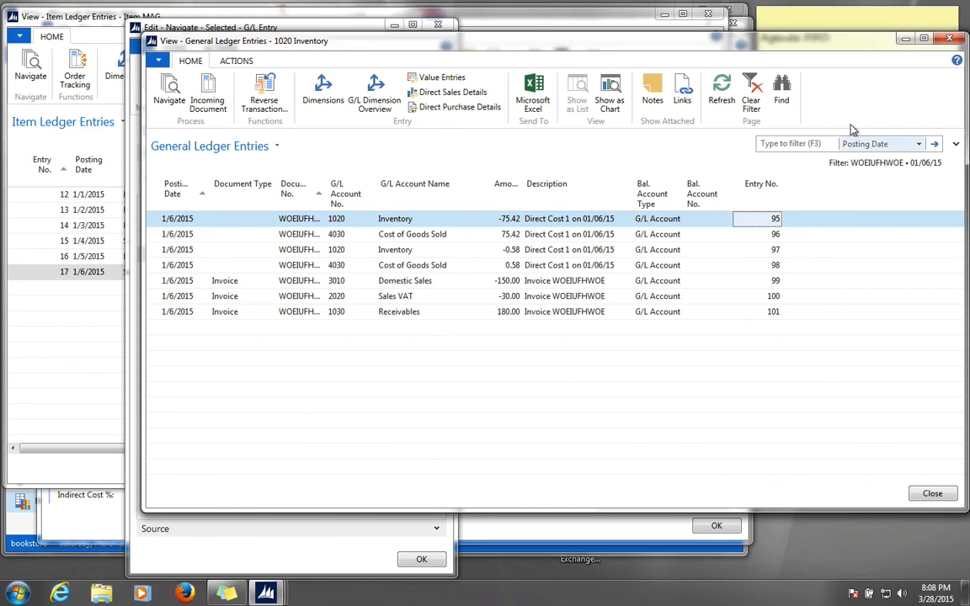
{"action": "left_click", "coordinate": [951, 40]}
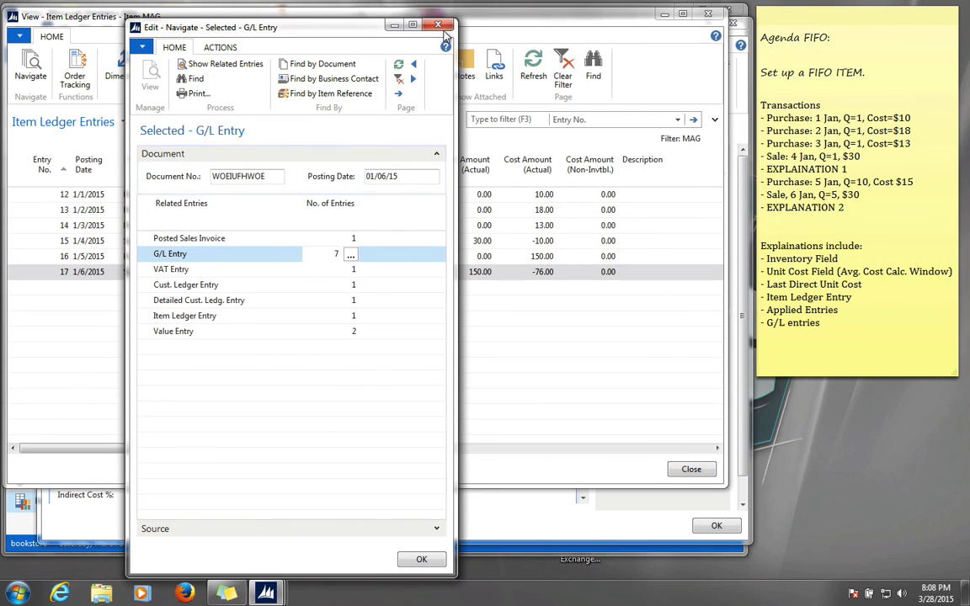
{"action": "left_click", "coordinate": [438, 25]}
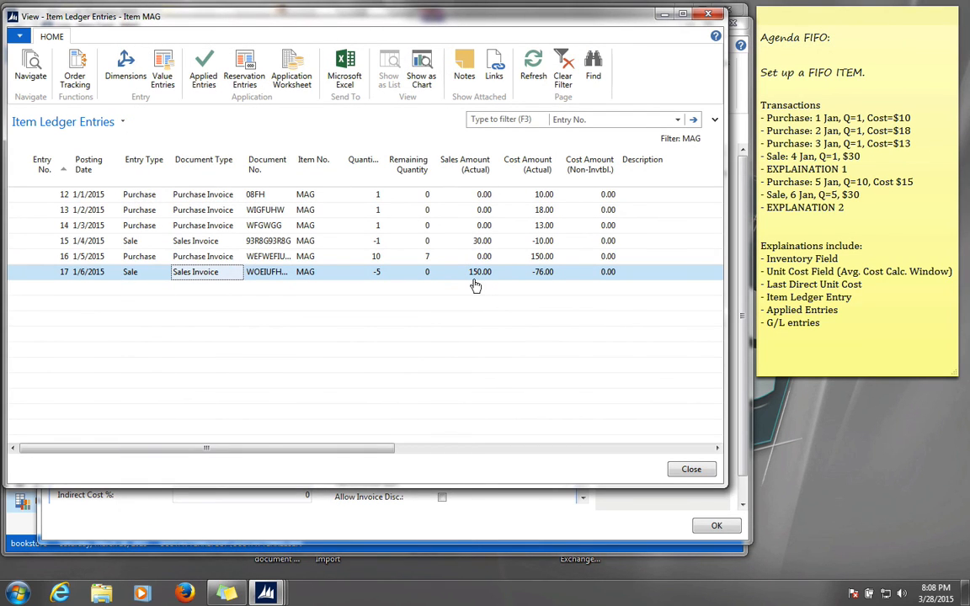